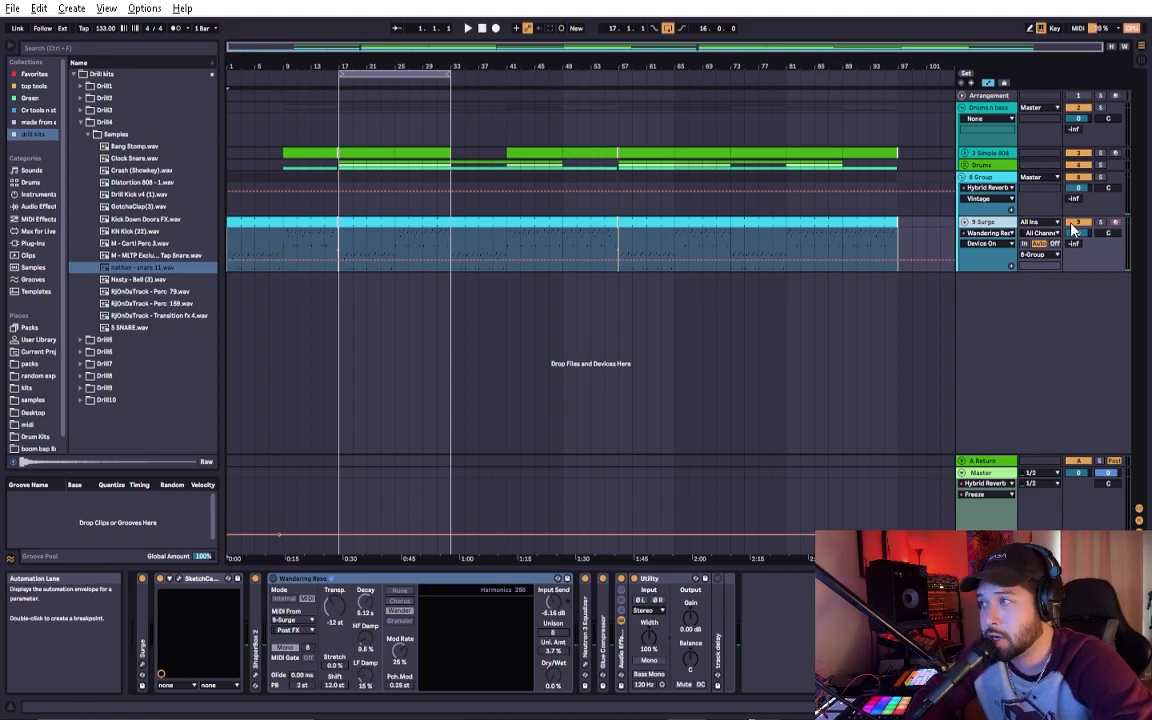
{"action": "left_click", "coordinate": [1105, 228]}
{"action": "key", "text": "space"}
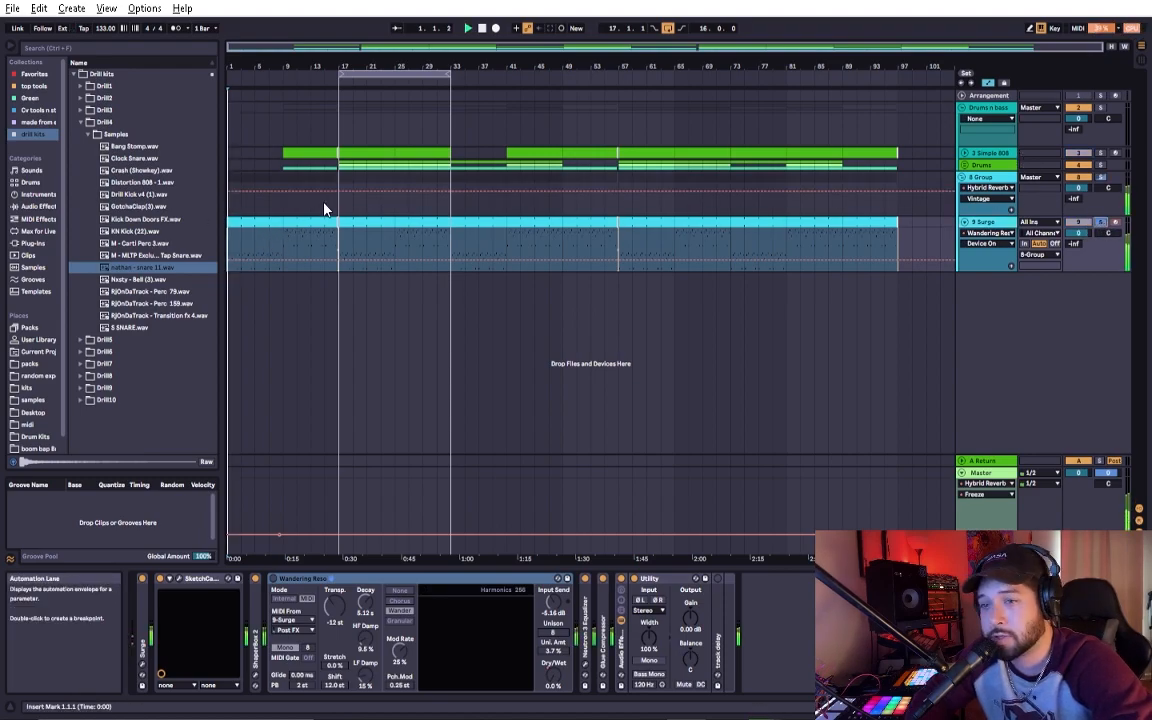
{"action": "left_click", "coordinate": [295, 190]}
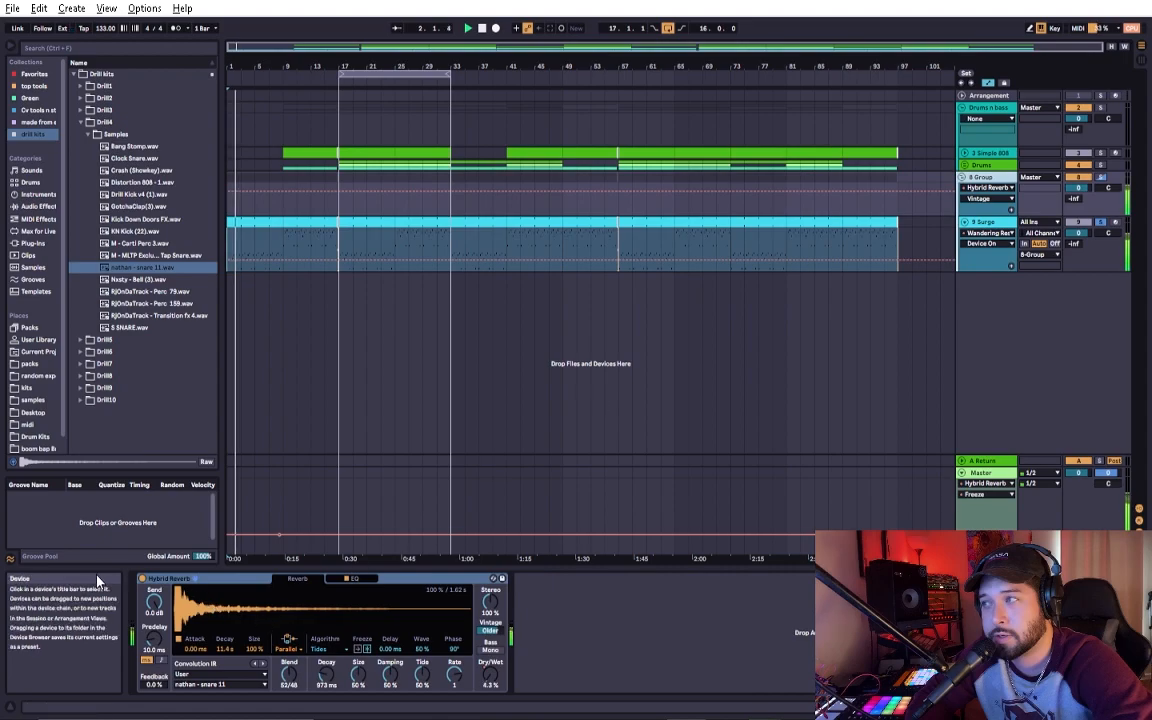
Show the Surge track's devices and enable the Wandering Reso spectral resonator.
{"action": "left_click", "coordinate": [992, 224]}
{"action": "left_click", "coordinate": [988, 243]}
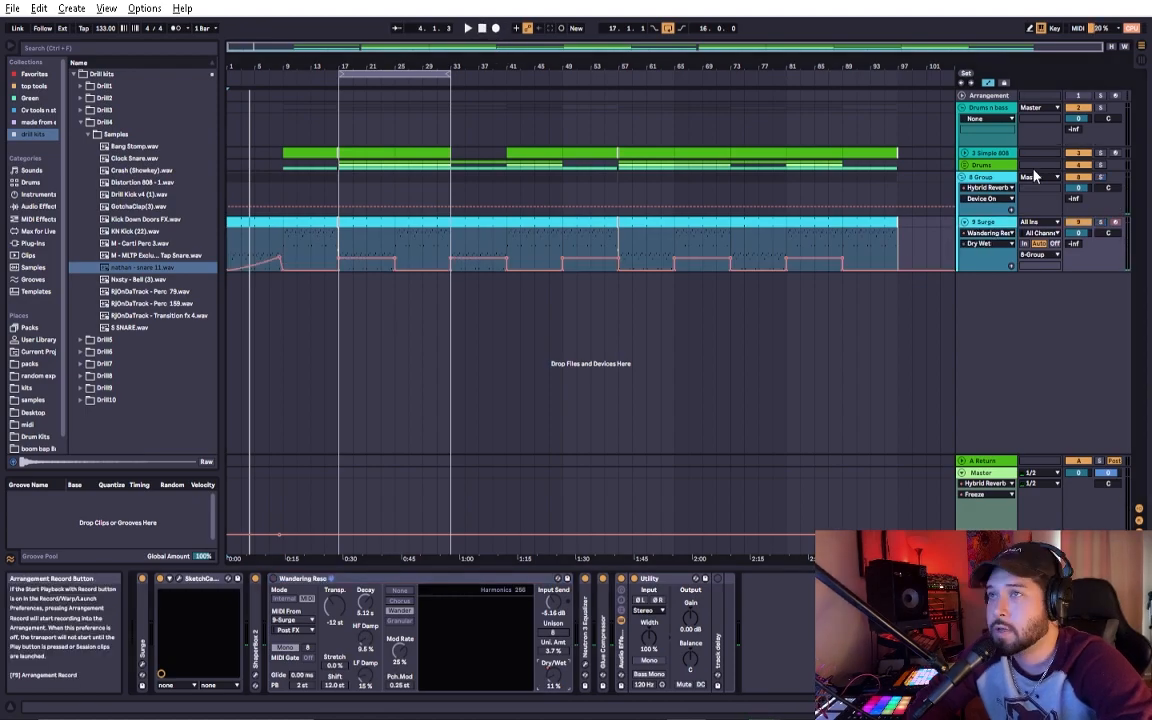
{"action": "left_click", "coordinate": [363, 580]}
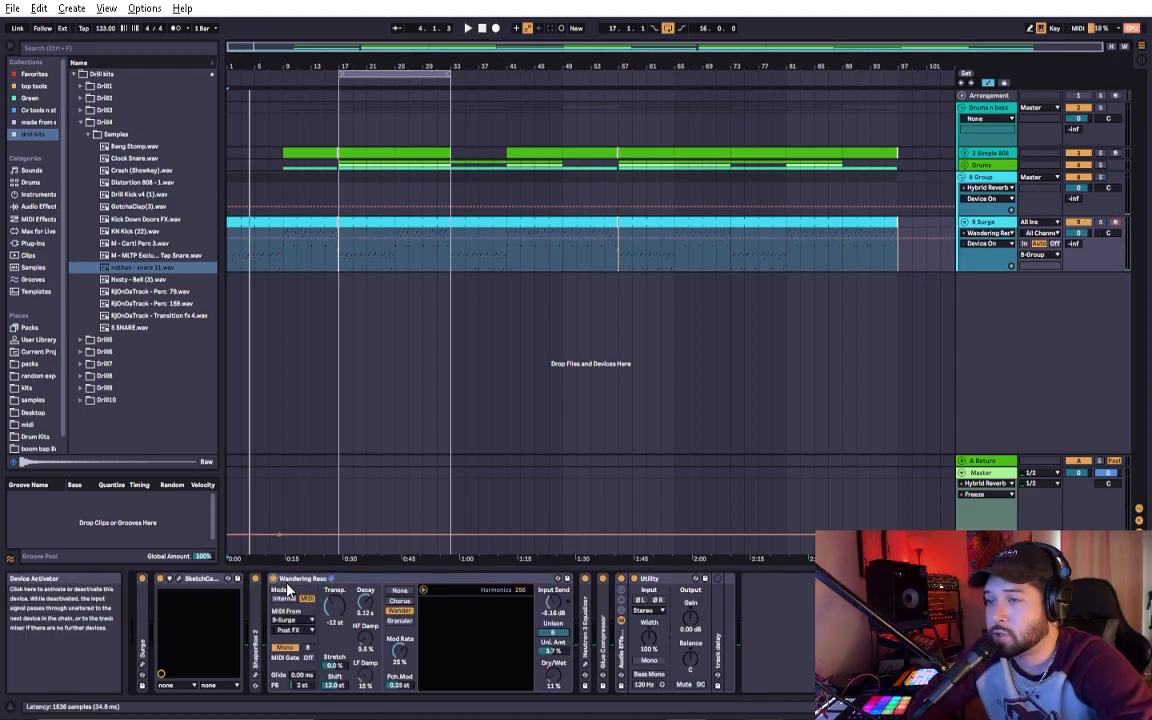
Browse the audio effects under Reverb & Resonance and list the Spectral Resonator presets.
{"action": "left_click", "coordinate": [35, 87]}
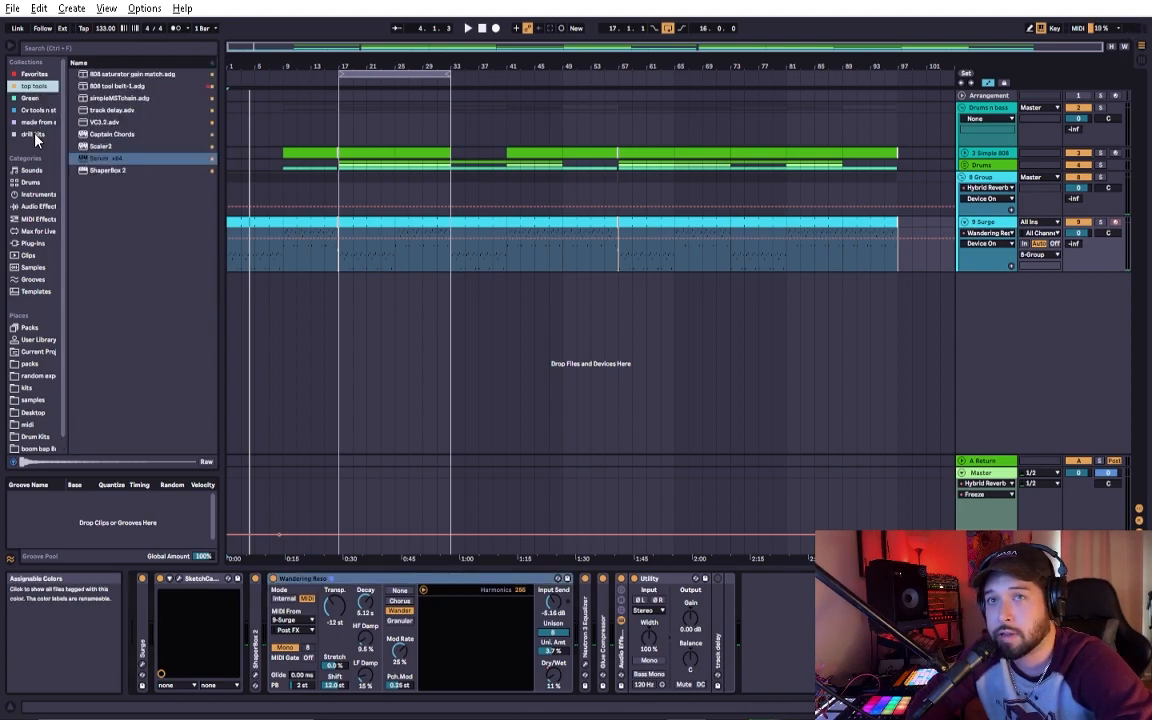
{"action": "left_click", "coordinate": [38, 206]}
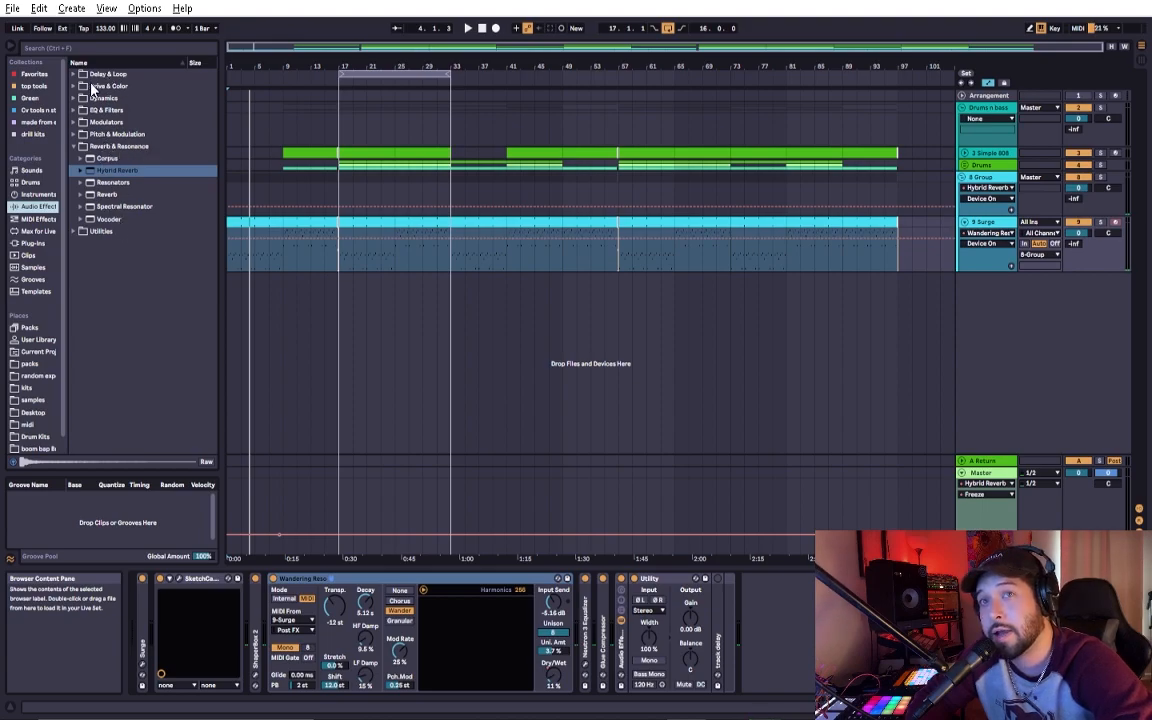
{"action": "left_click", "coordinate": [119, 146]}
{"action": "left_click", "coordinate": [125, 207]}
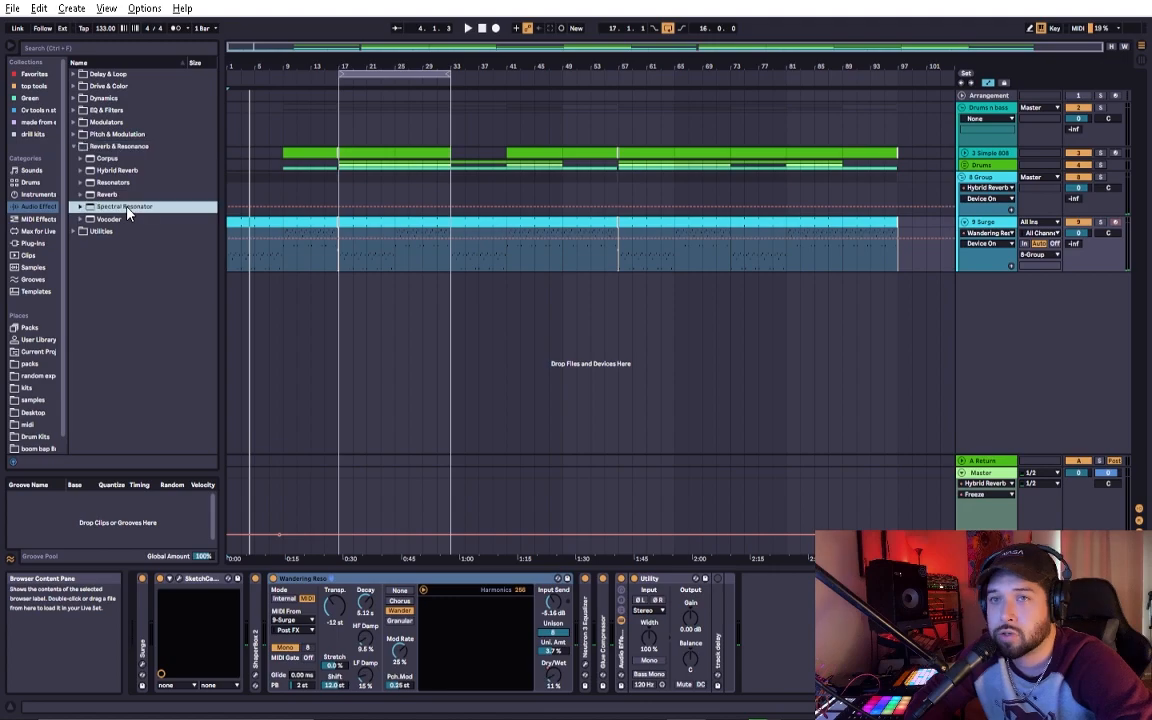
{"action": "left_click", "coordinate": [80, 207]}
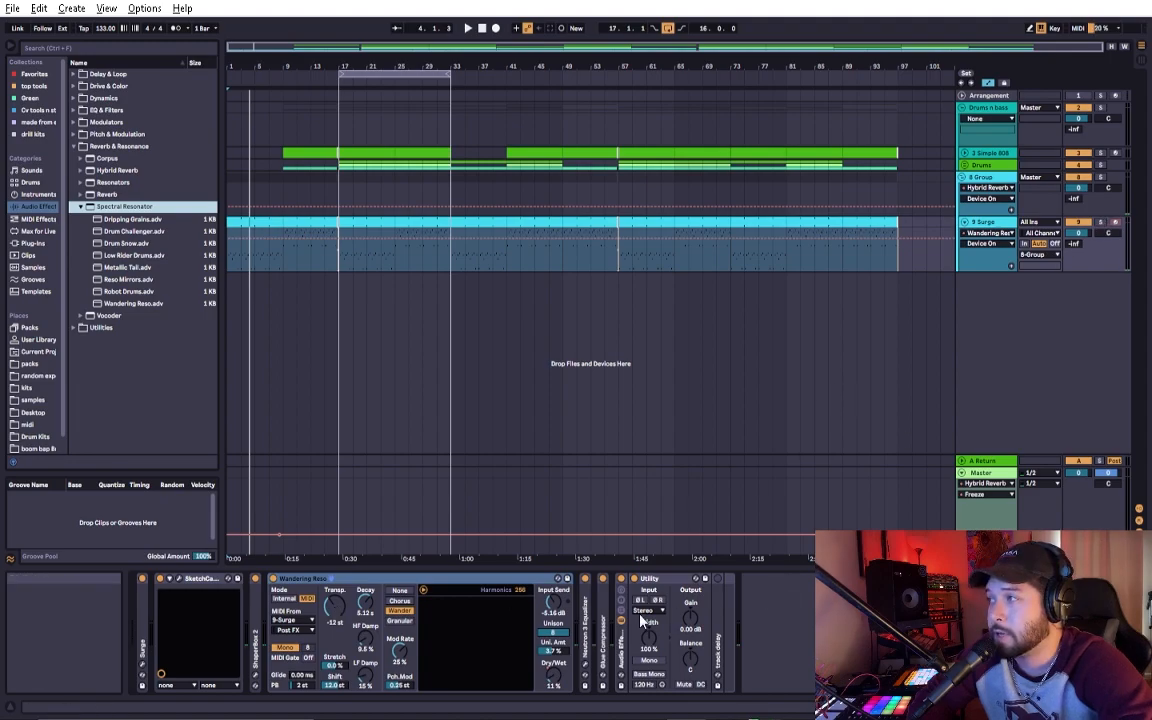
Show the spectral resonator's Dry Wet automation on the Surge track and play the intro up to bar 9.
{"action": "left_click", "coordinate": [553, 673]}
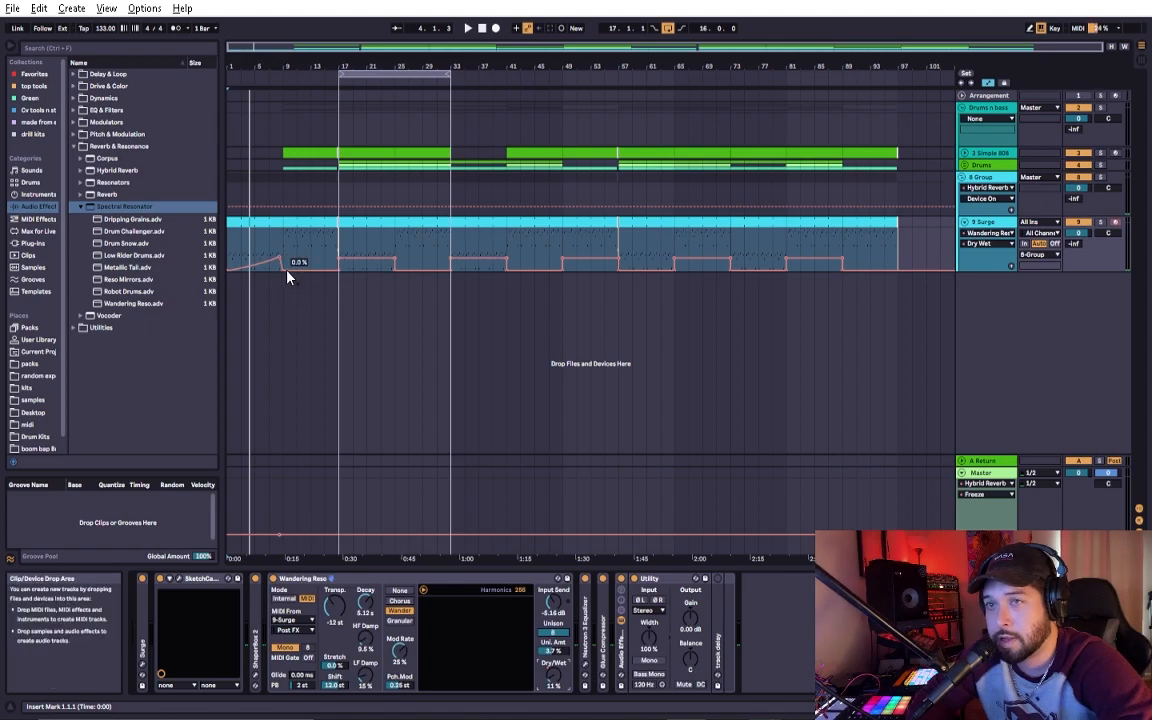
{"action": "key", "text": "space"}
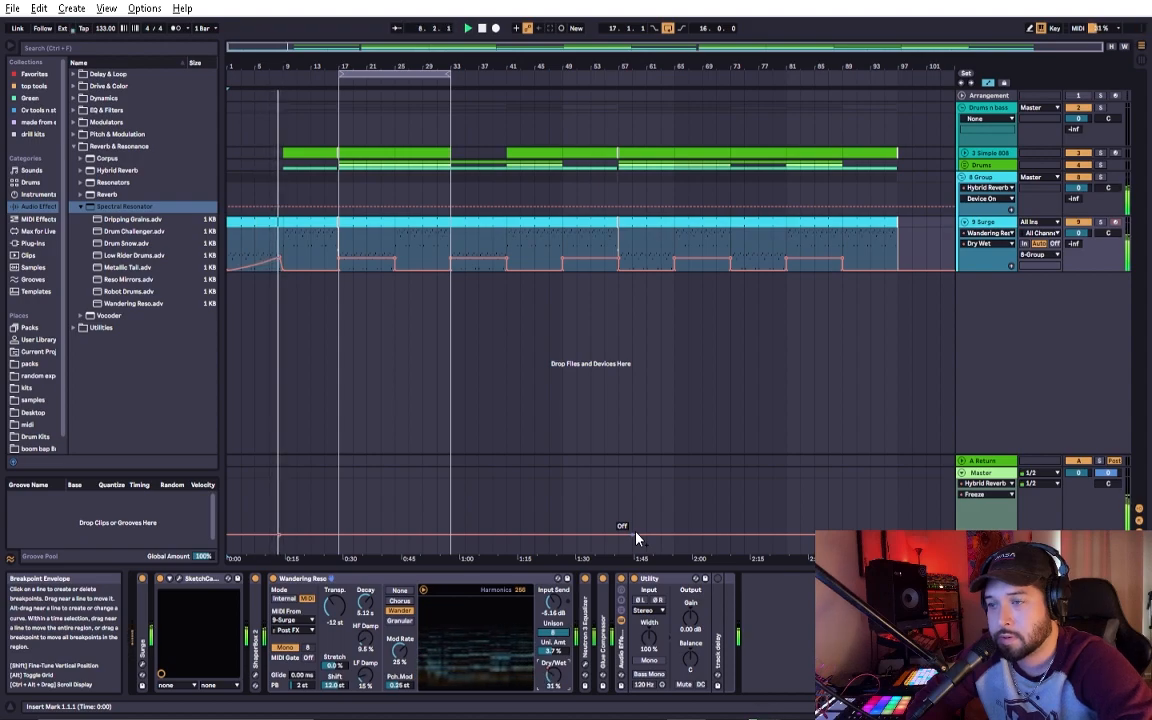
{"action": "key", "text": "space"}
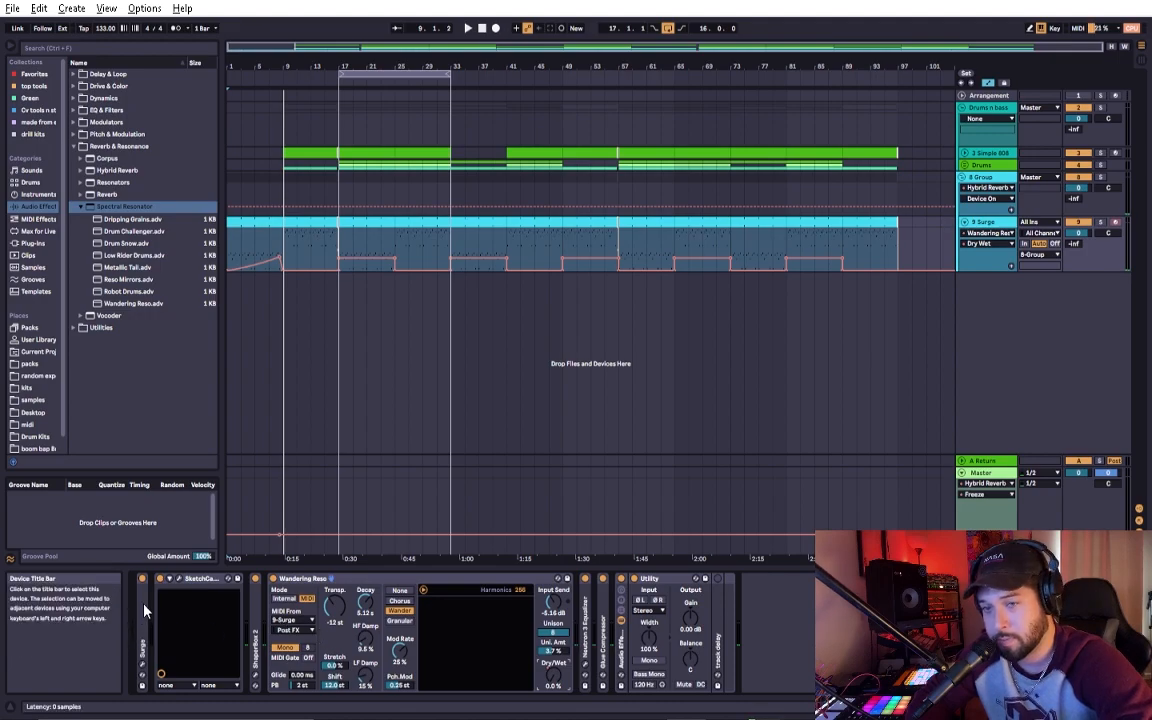
Set the spectral resonator's MIDI From source to 9-Surge.
{"action": "left_click", "coordinate": [297, 623]}
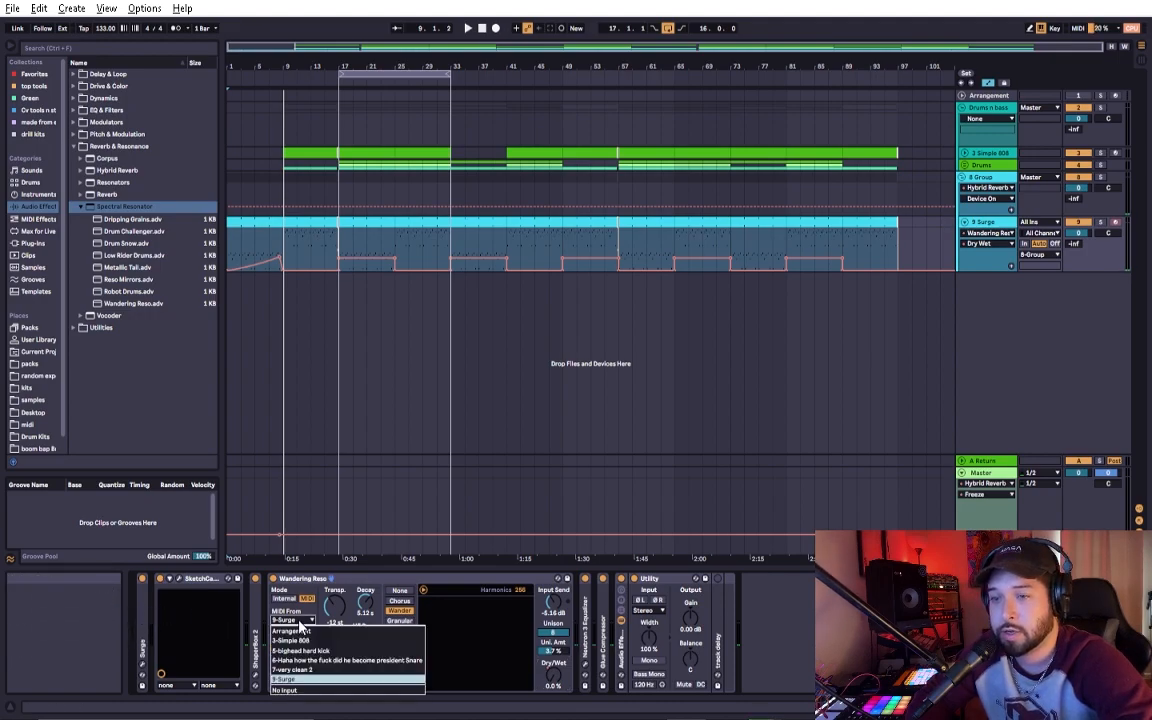
{"action": "left_click", "coordinate": [290, 680]}
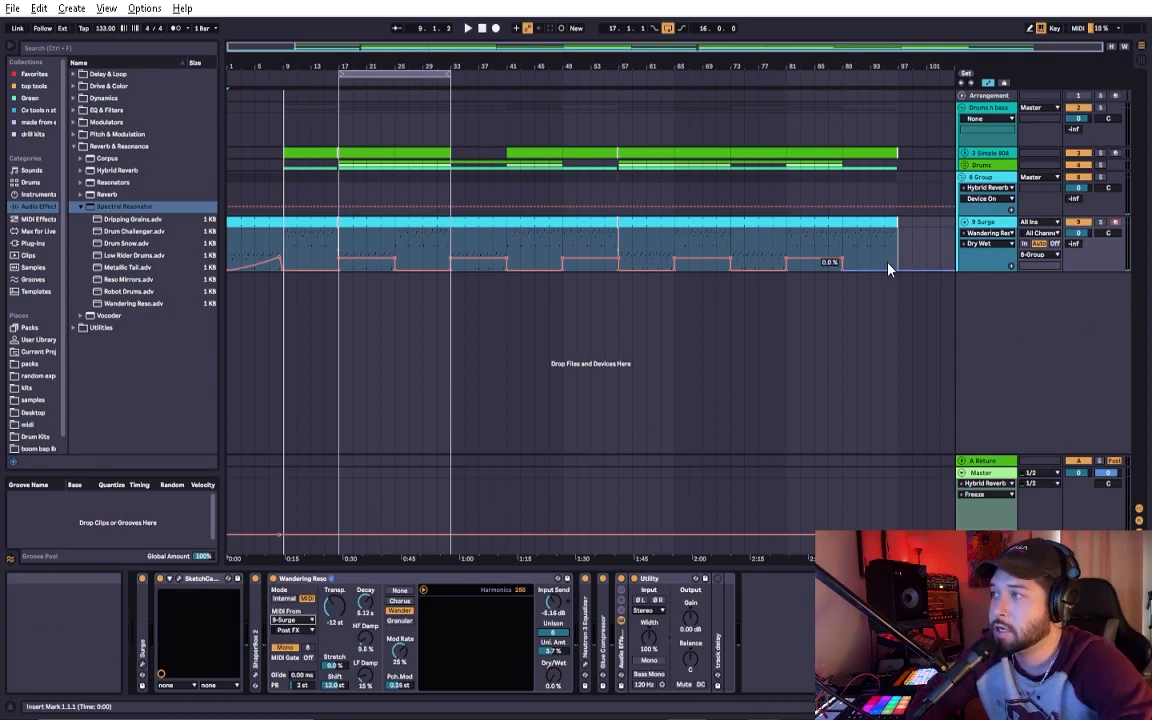
Enable the Hybrid Reverb on the 8 Group, with nathan - snare 11 as its user convolution impulse response.
{"action": "key", "text": "Up"}
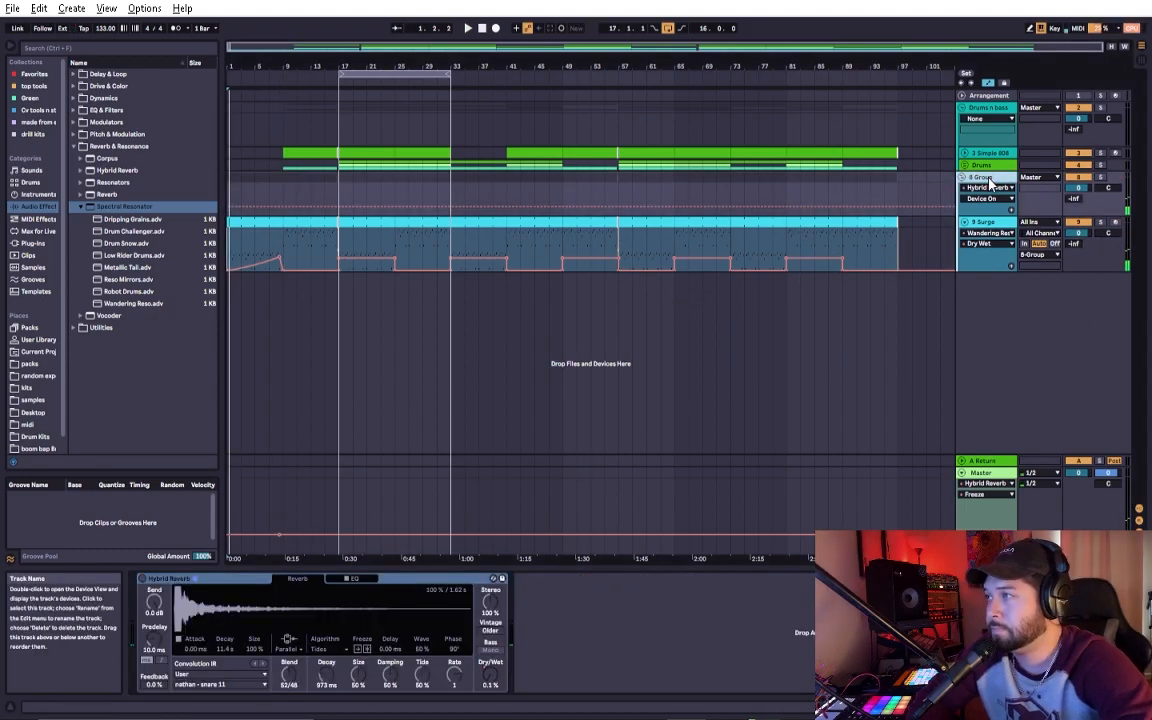
{"action": "left_click", "coordinate": [150, 580]}
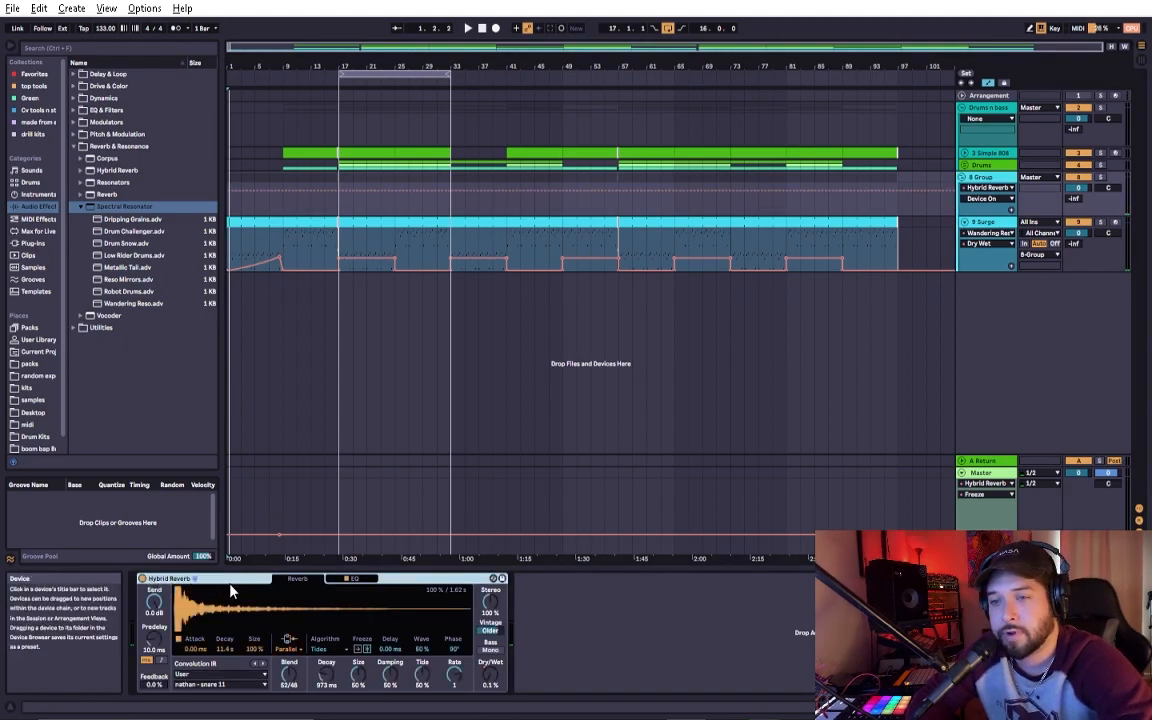
{"action": "left_click", "coordinate": [220, 686]}
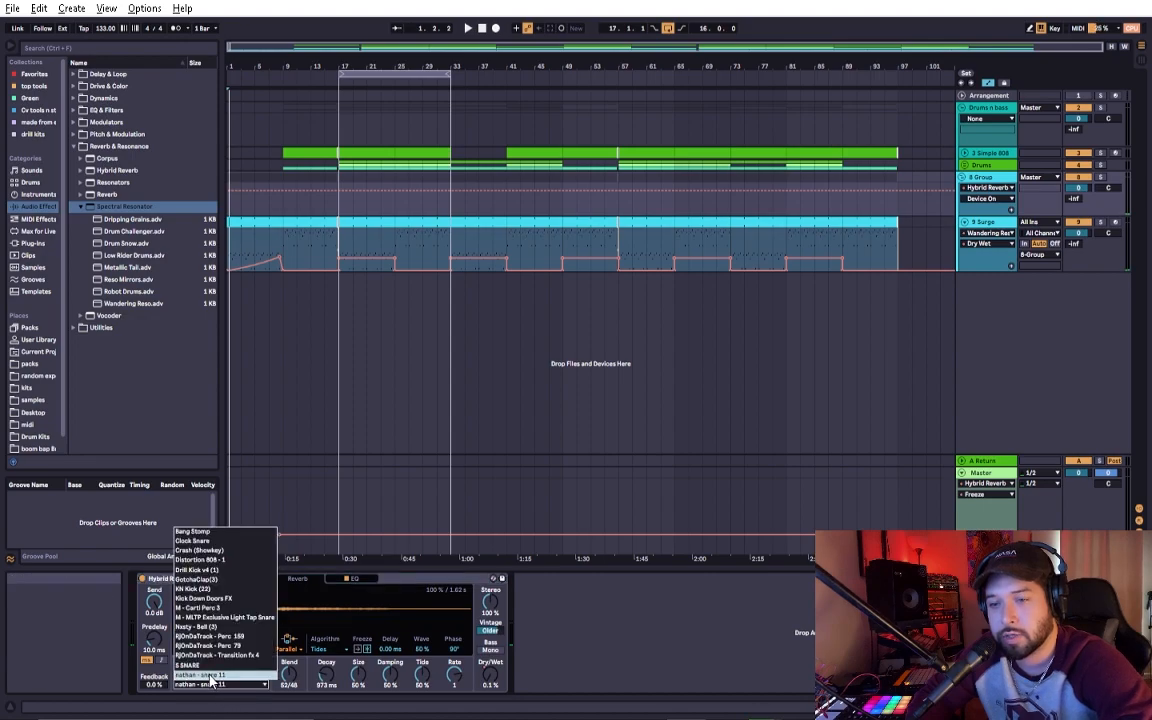
{"action": "left_click", "coordinate": [212, 684]}
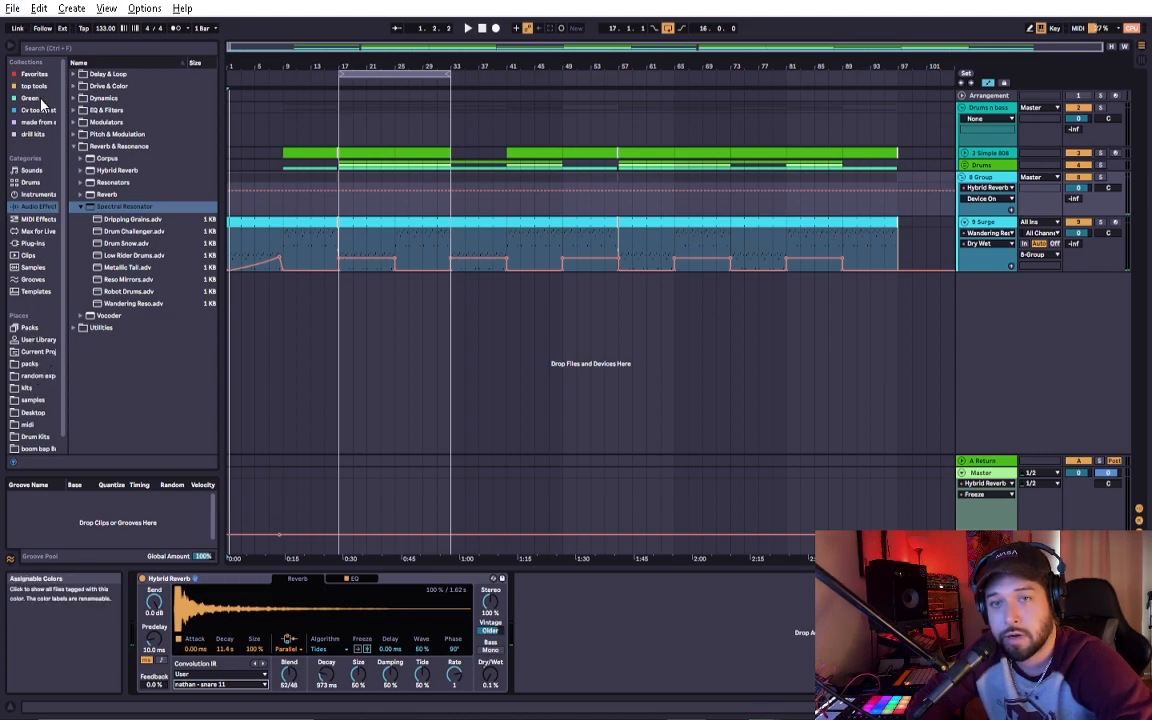
Locate nathan - snare 11.wav in the drill kits collection and preview it.
{"action": "left_click", "coordinate": [34, 136]}
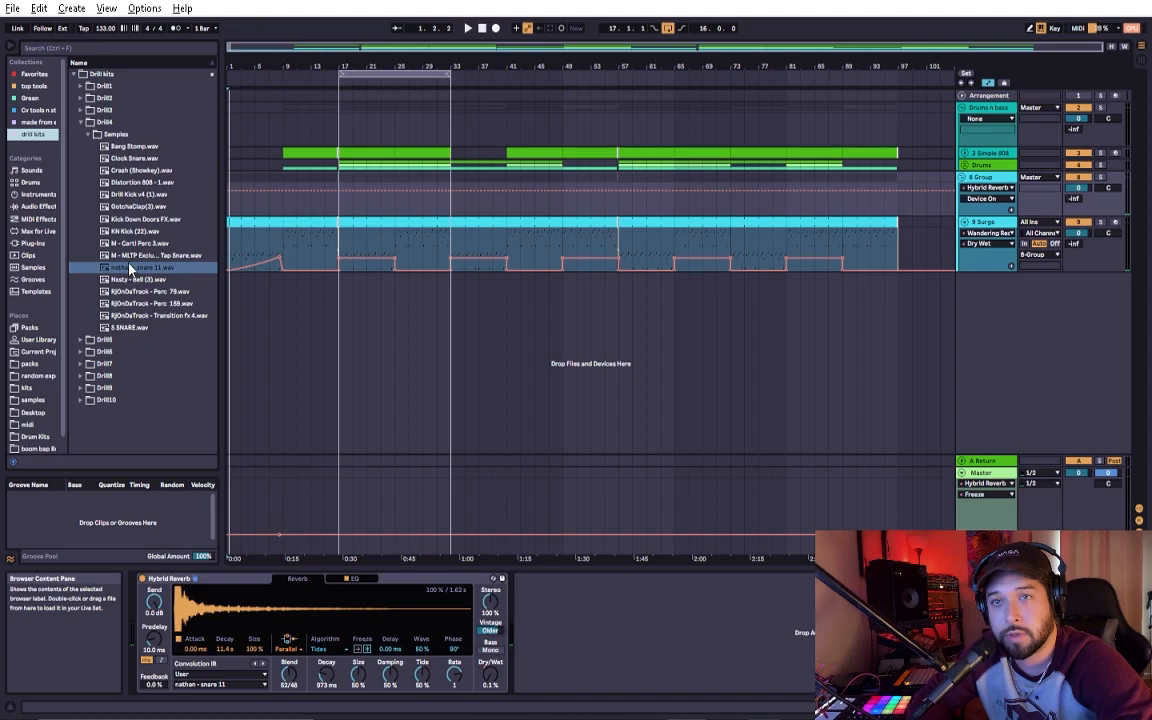
{"action": "left_click", "coordinate": [127, 268]}
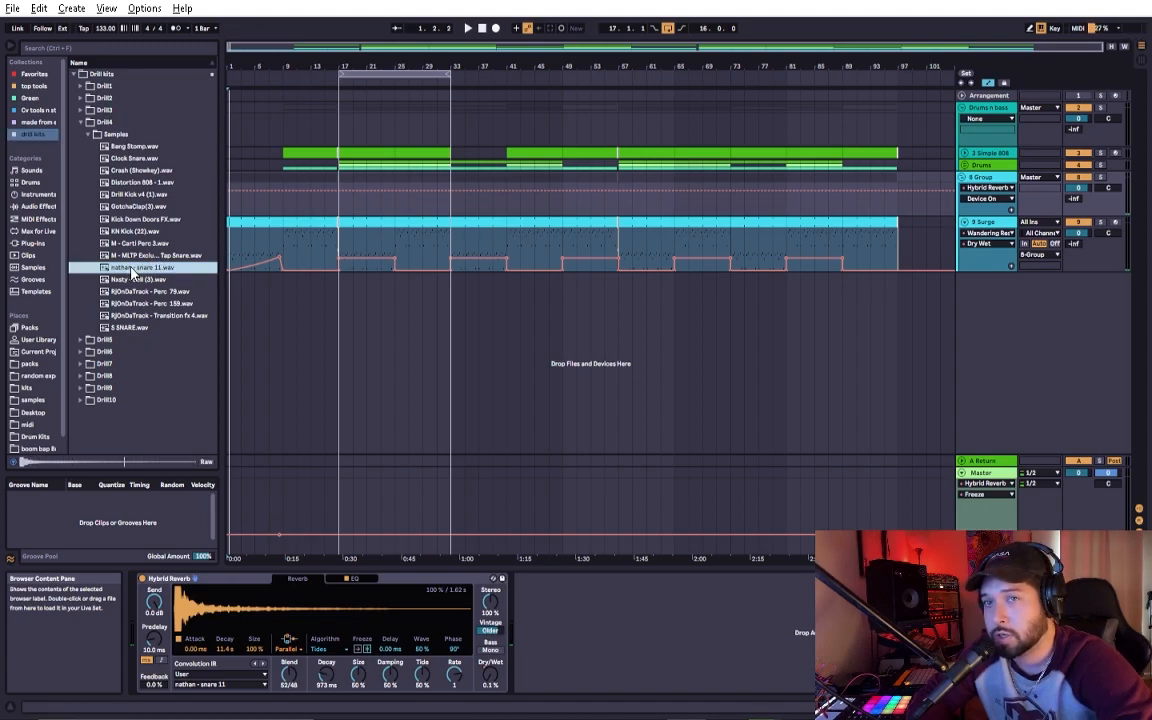
{"action": "left_click", "coordinate": [630, 605]}
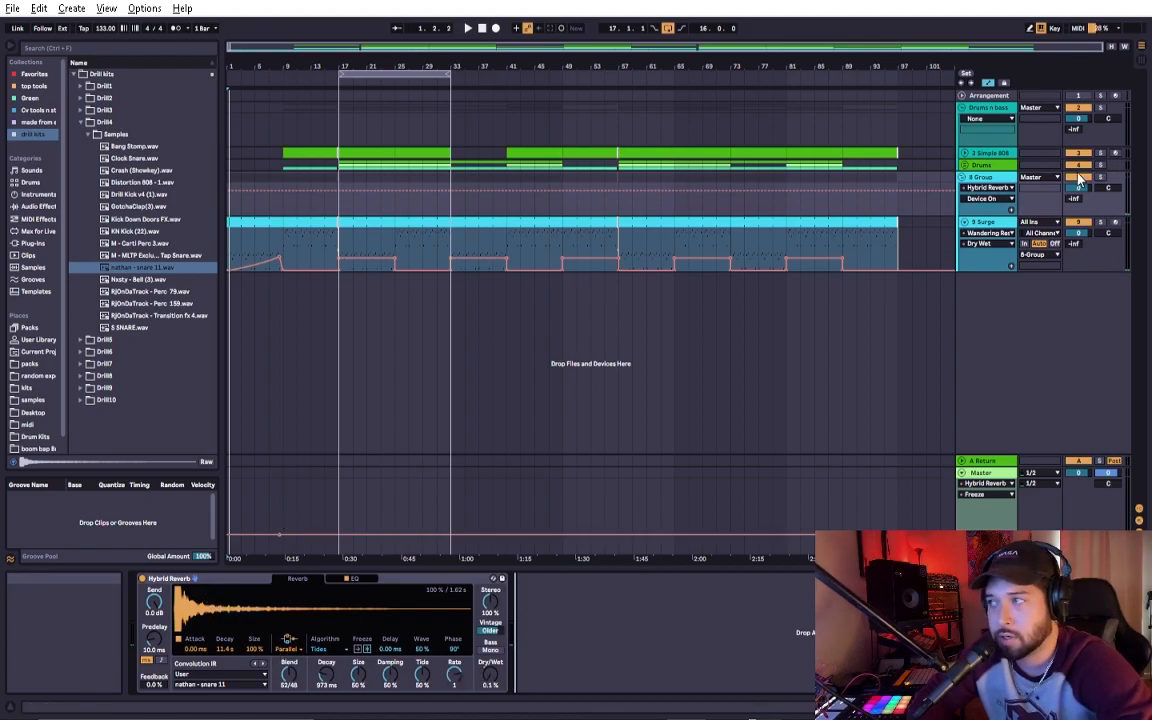
Show the Hybrid Reverb's Dry/Wet automation on the 8 Group, play the intro, and return to the song start.
{"action": "left_click", "coordinate": [490, 676]}
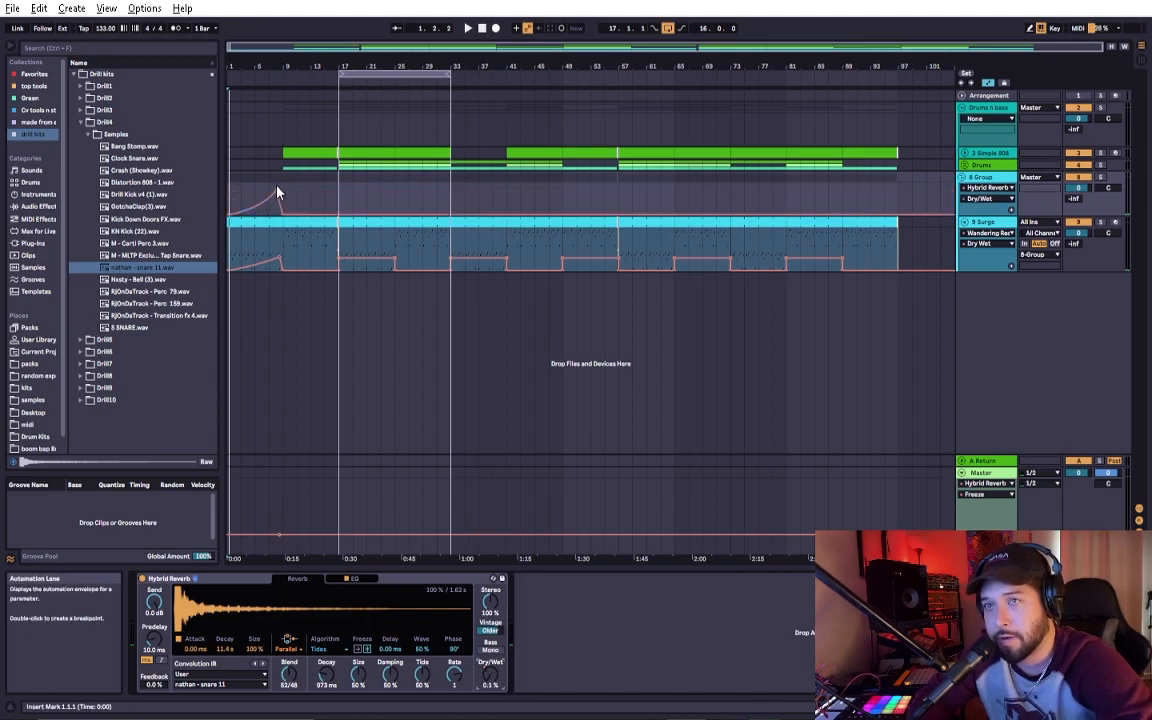
{"action": "key", "text": "space"}
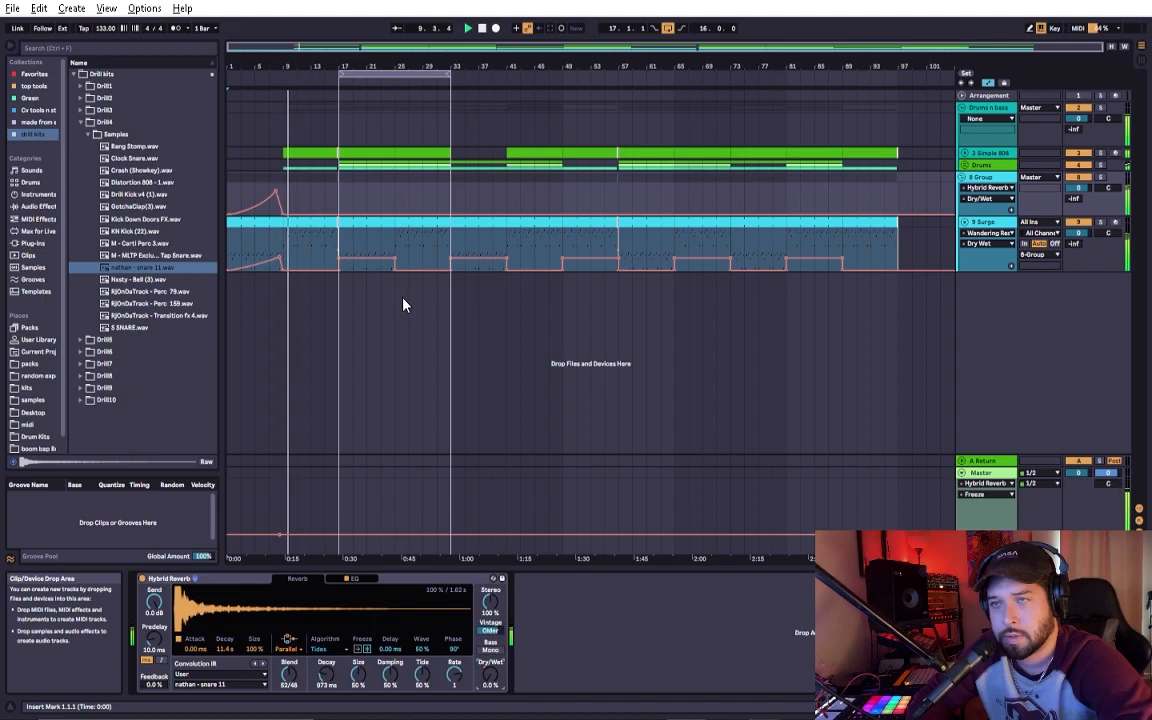
{"action": "left_click", "coordinate": [483, 30]}
{"action": "left_click", "coordinate": [483, 30]}
Review the Surge track's resonator and set the 8 Group's Hybrid Reverb routing to Parallel.
{"action": "left_click", "coordinate": [993, 222]}
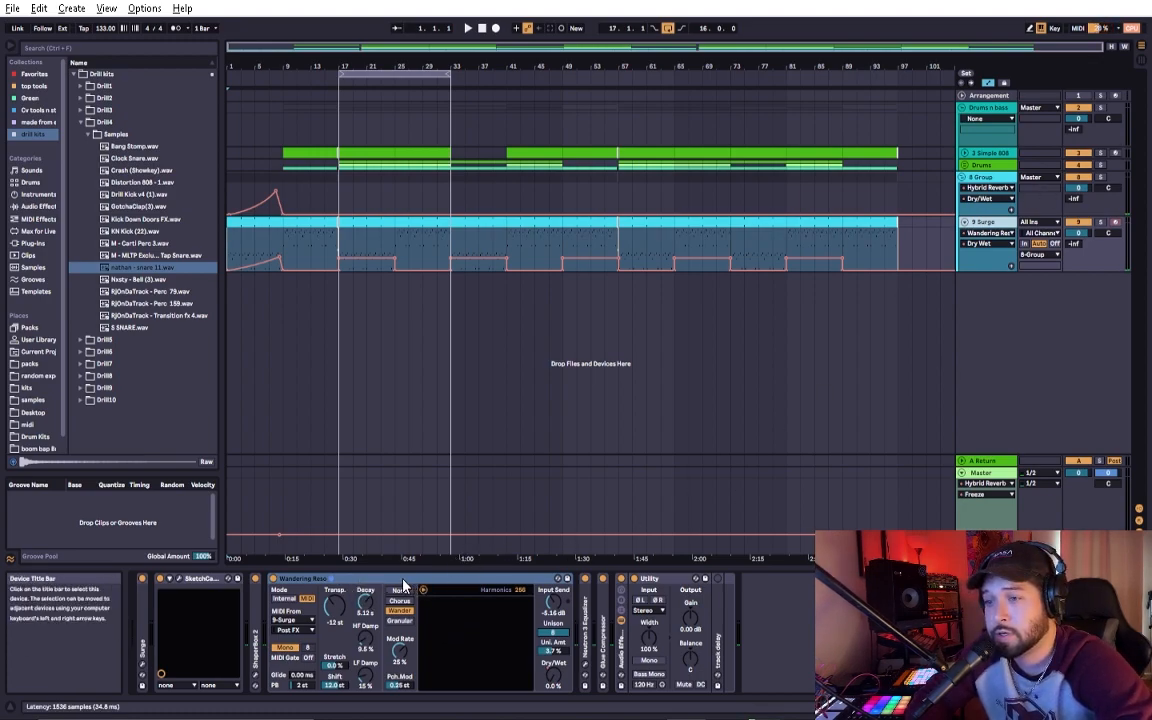
{"action": "left_click", "coordinate": [985, 178]}
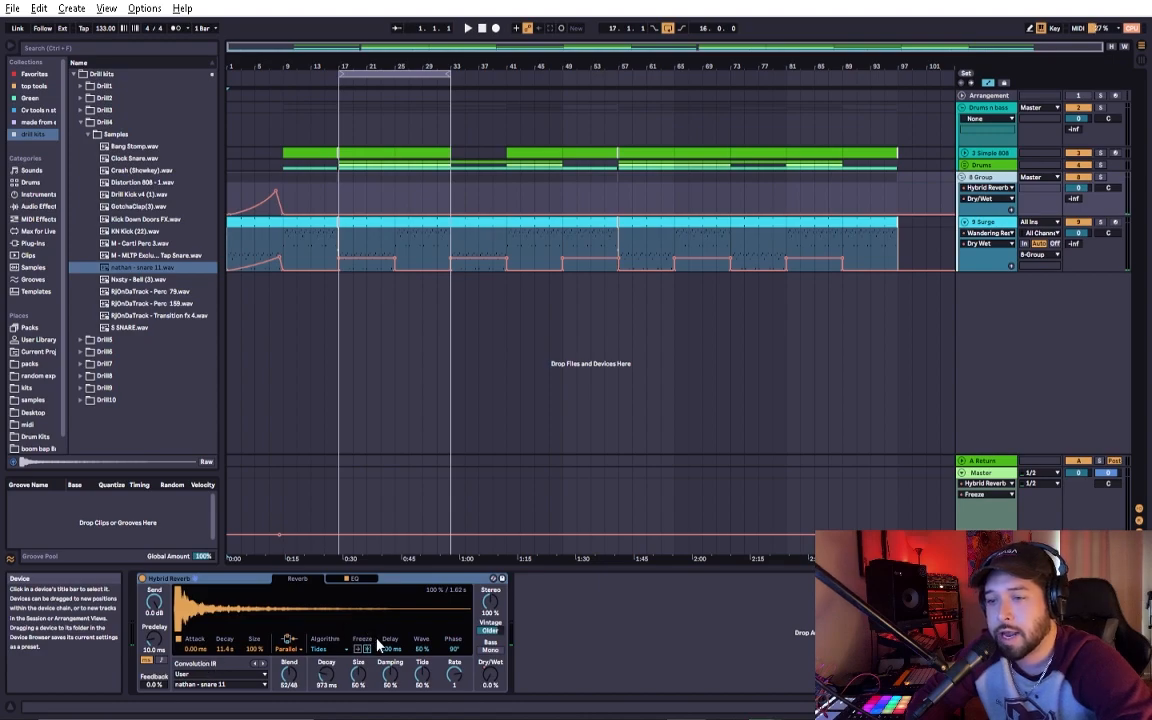
{"action": "left_click", "coordinate": [290, 649]}
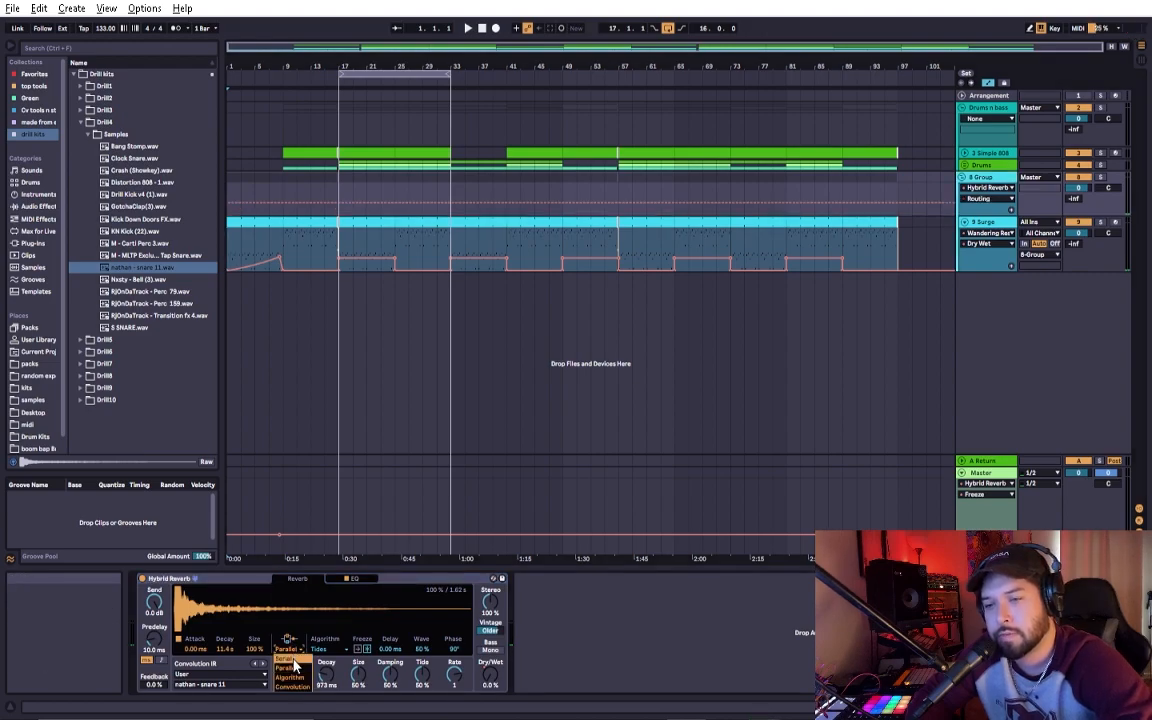
{"action": "left_click", "coordinate": [294, 668]}
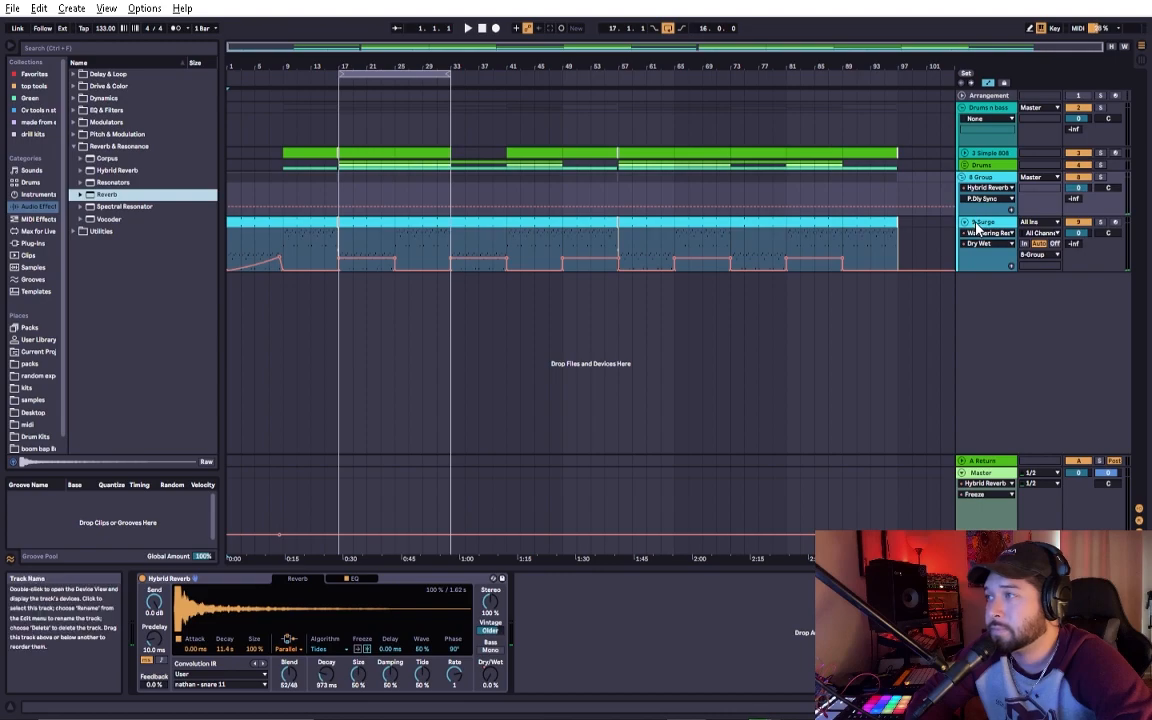
Fold the Surge track and collapse the 8 Group in the arrangement.
{"action": "left_click", "coordinate": [977, 224]}
{"action": "left_click", "coordinate": [964, 222]}
{"action": "left_click", "coordinate": [963, 177]}
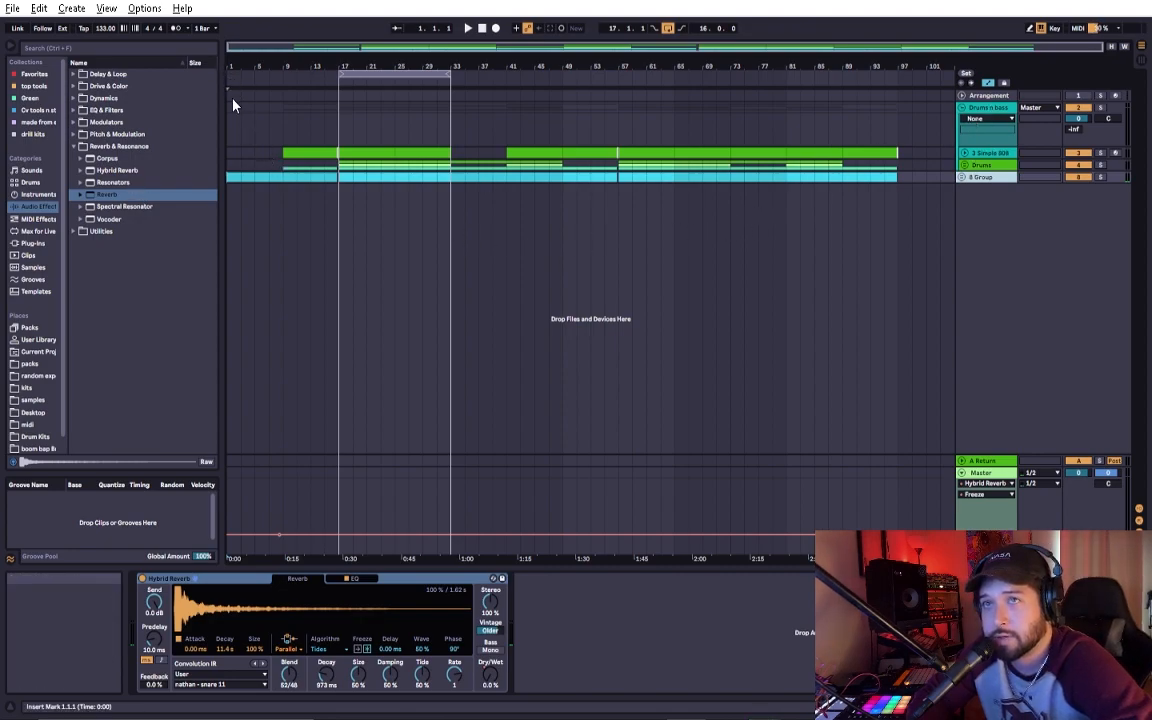
On the Drums group, enable the Shaper and the Audio Effect Rack and show the rack's macro variations.
{"action": "left_click", "coordinate": [980, 164]}
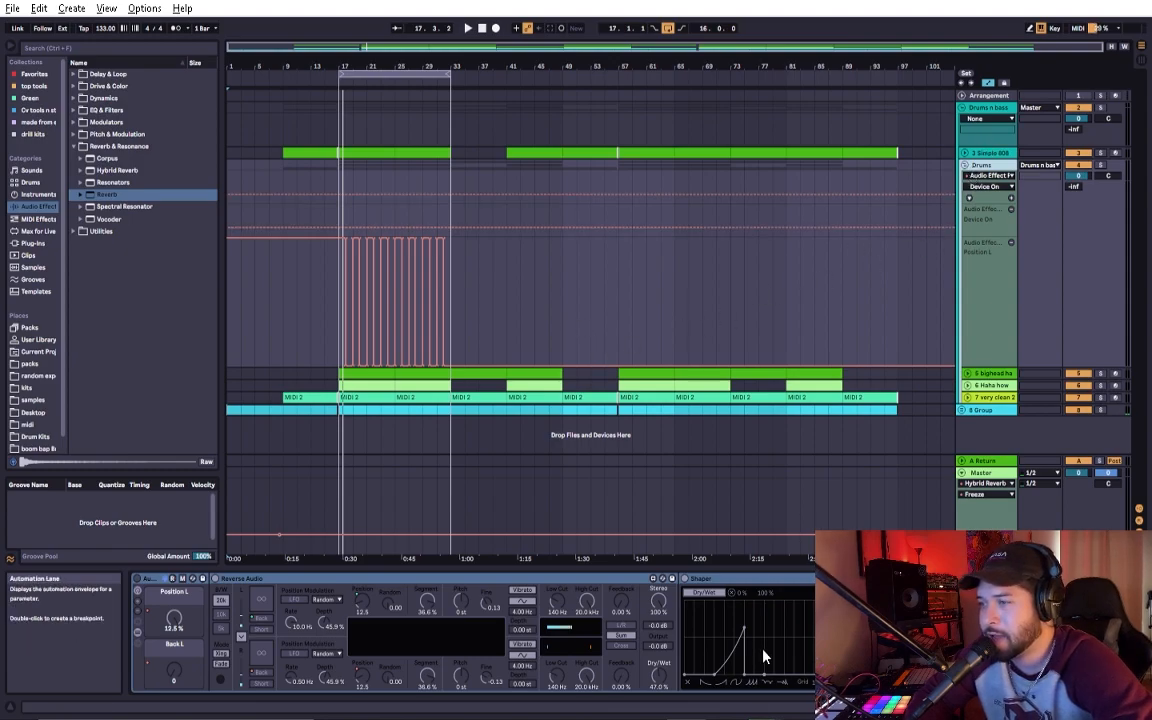
{"action": "left_click", "coordinate": [758, 580]}
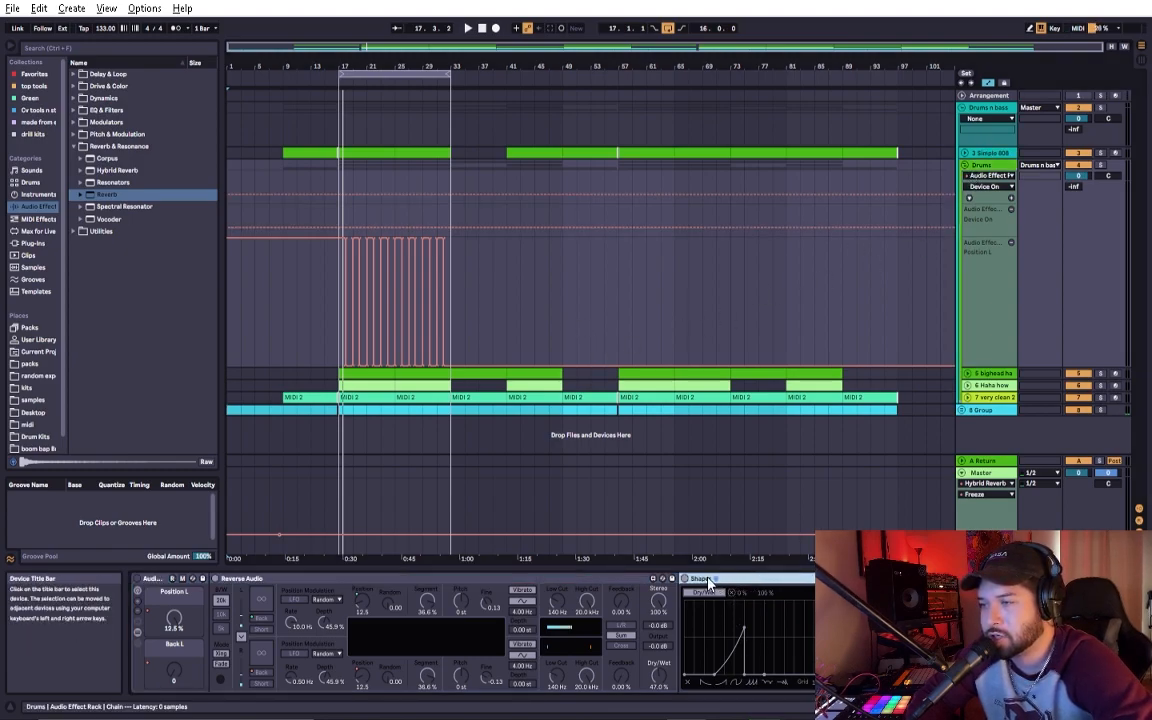
{"action": "left_click", "coordinate": [686, 579]}
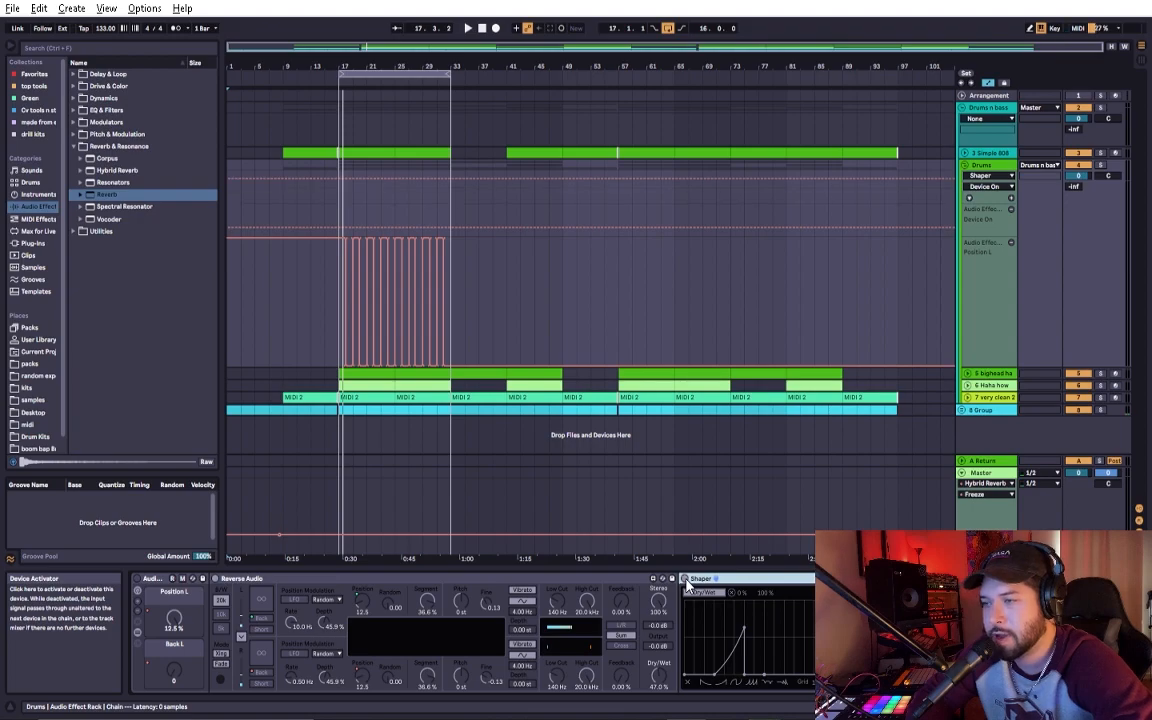
{"action": "left_click", "coordinate": [138, 585]}
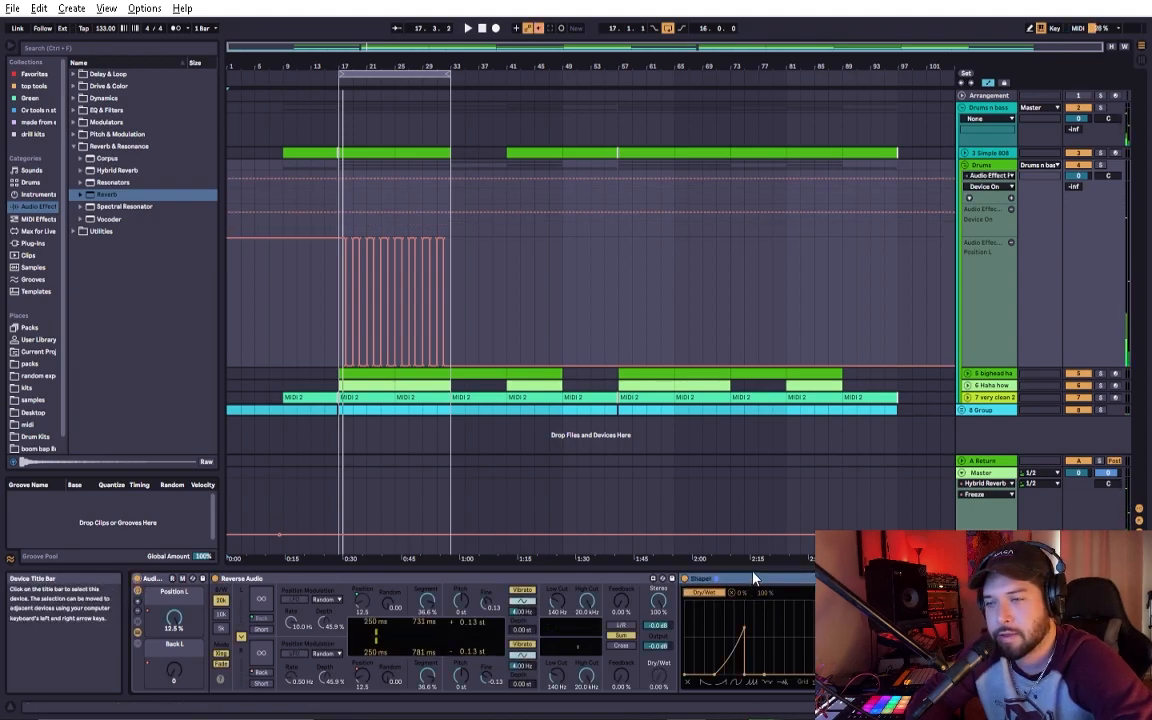
{"action": "left_click", "coordinate": [138, 607]}
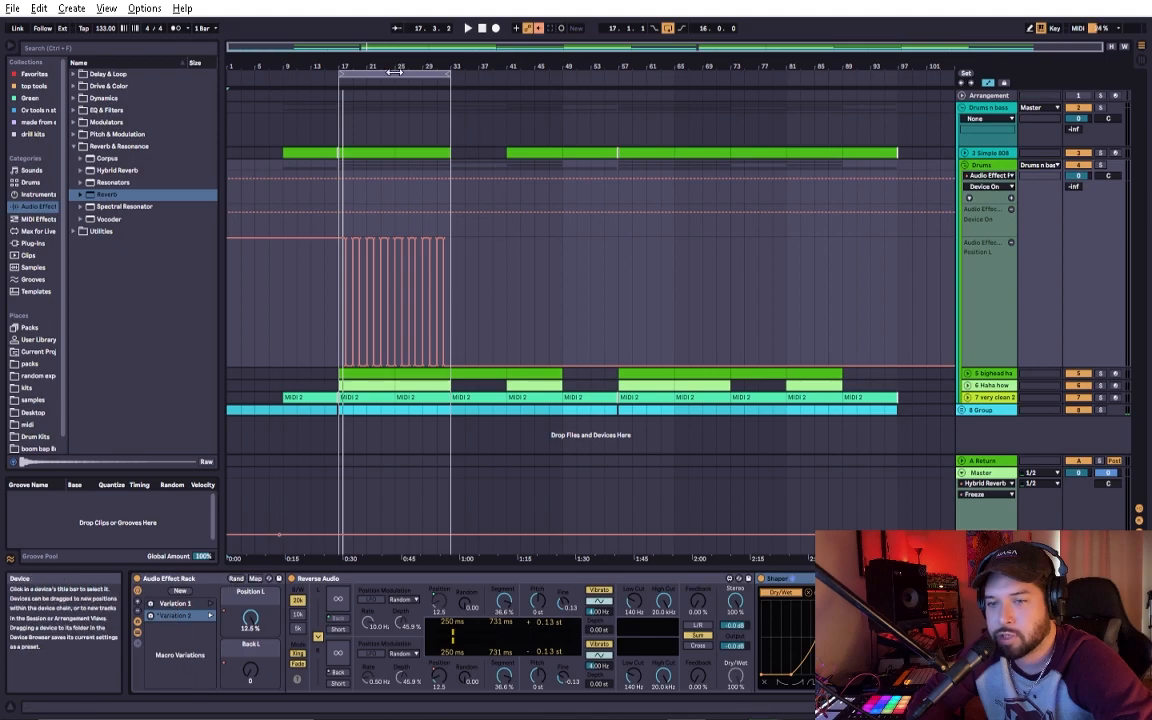
Solo the Drums group and play the looped section from bar 17 to hear the Reverse Audio effect.
{"action": "left_click", "coordinate": [335, 78]}
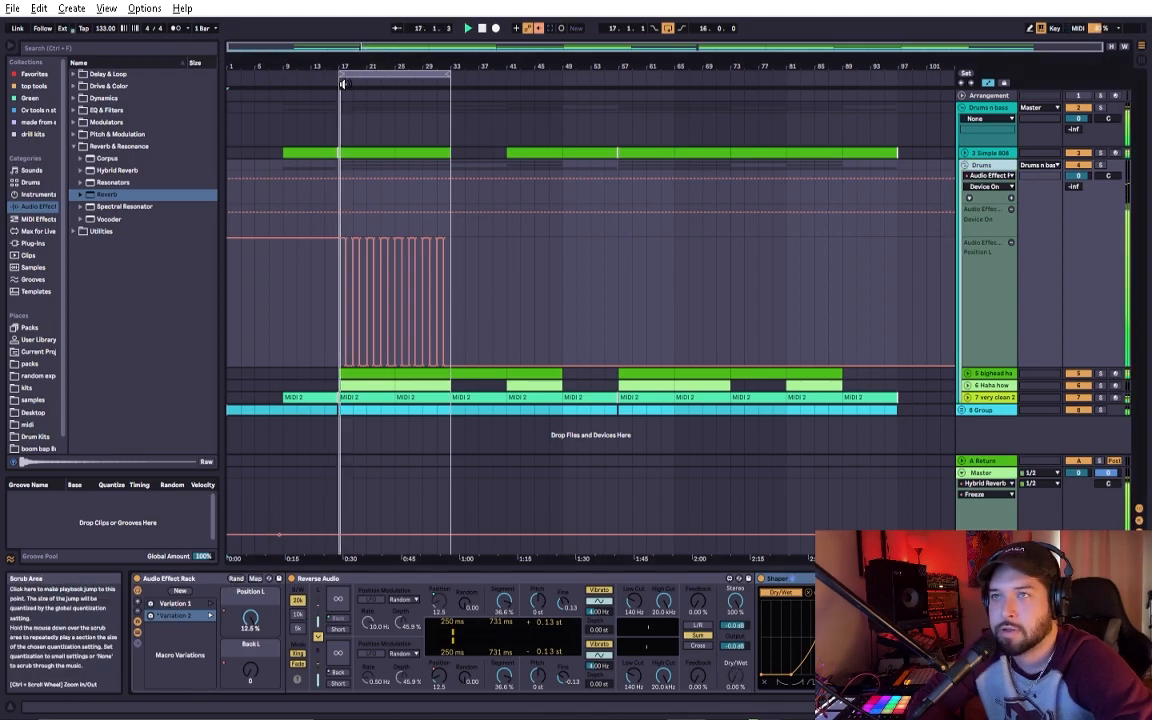
{"action": "left_click", "coordinate": [1100, 164]}
{"action": "left_click", "coordinate": [343, 84]}
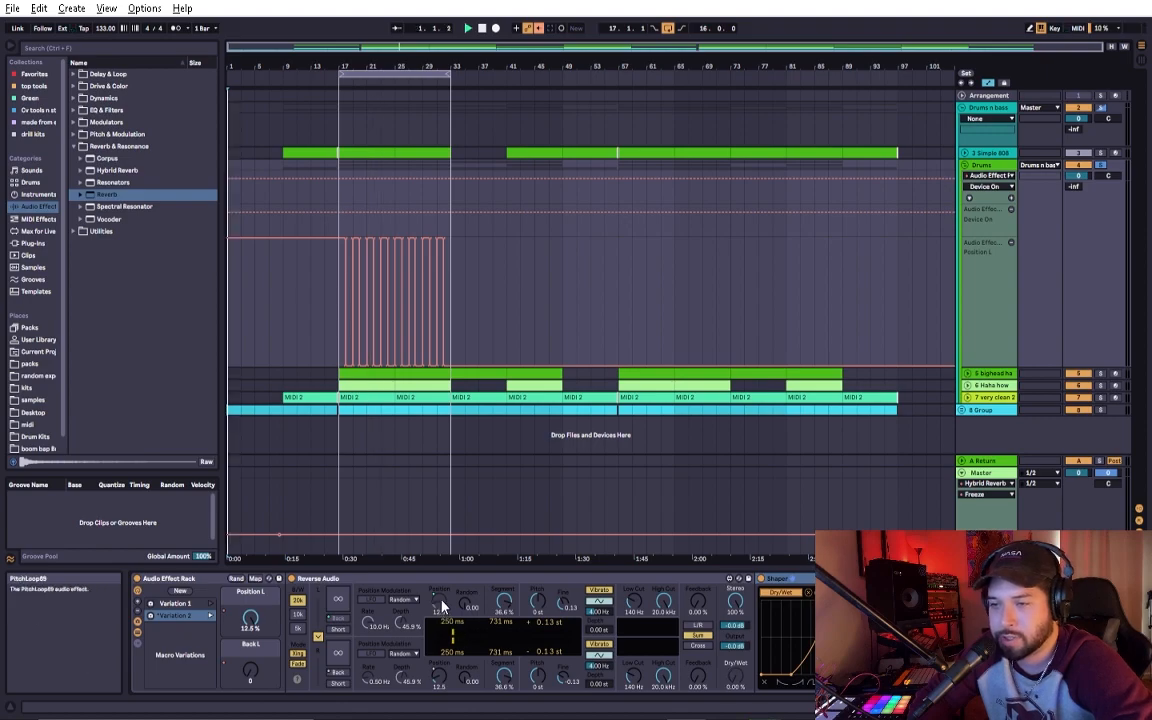
{"action": "left_click", "coordinate": [335, 84]}
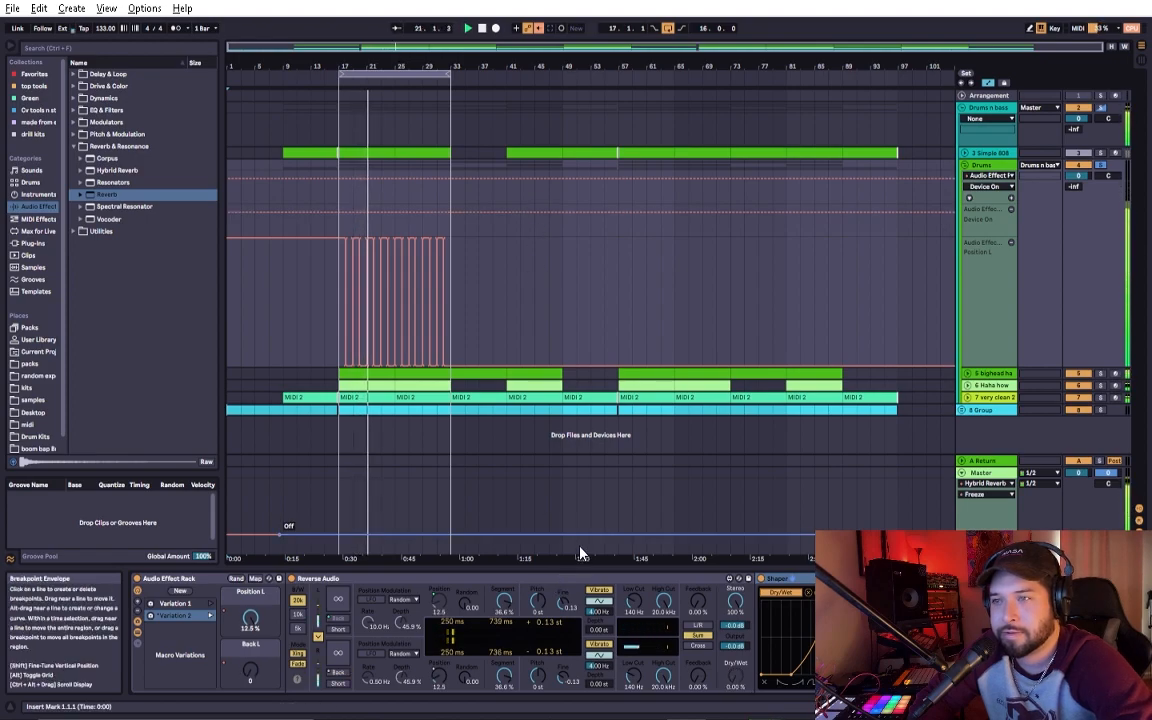
Fold the Shaper in the Drums group's Audio Effect Rack and leave the Reverse Audio device expanded.
{"action": "double_click", "coordinate": [363, 585]}
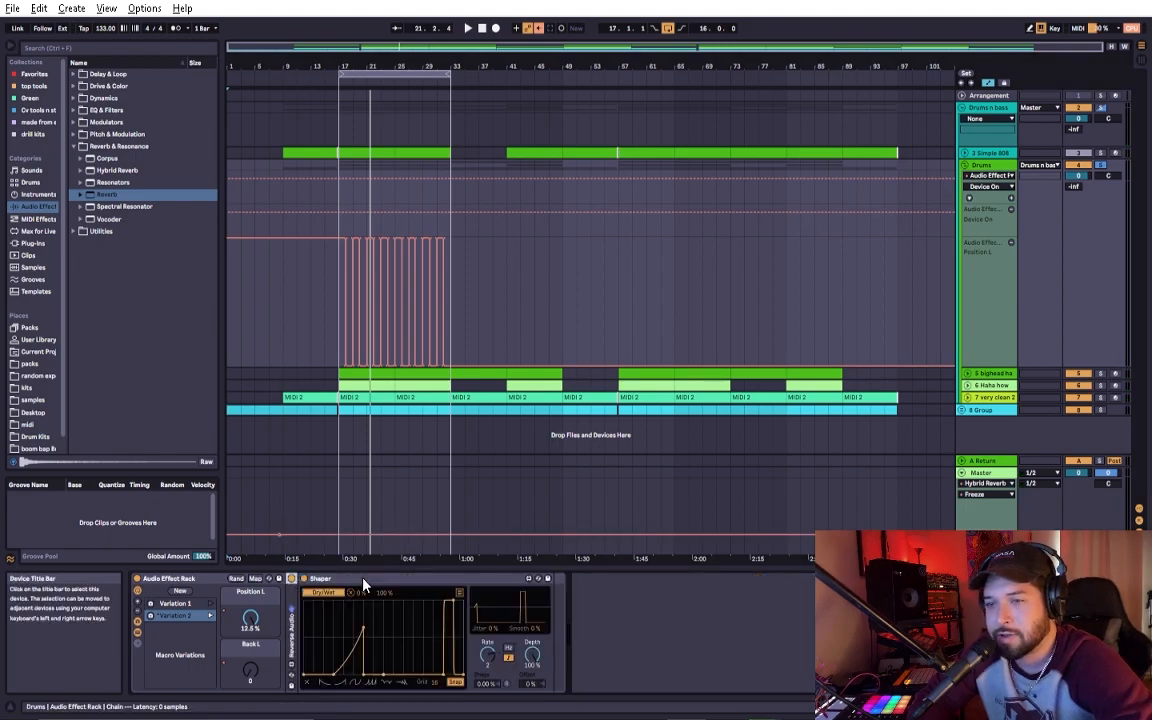
{"action": "double_click", "coordinate": [363, 585]}
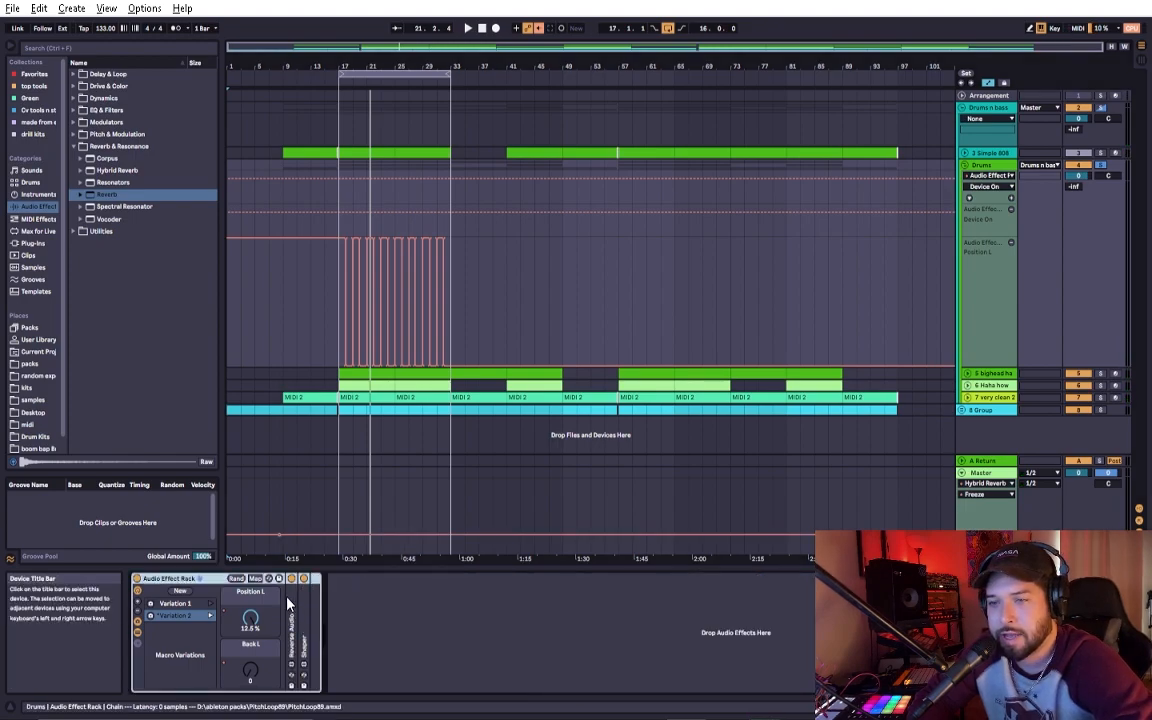
{"action": "double_click", "coordinate": [291, 620]}
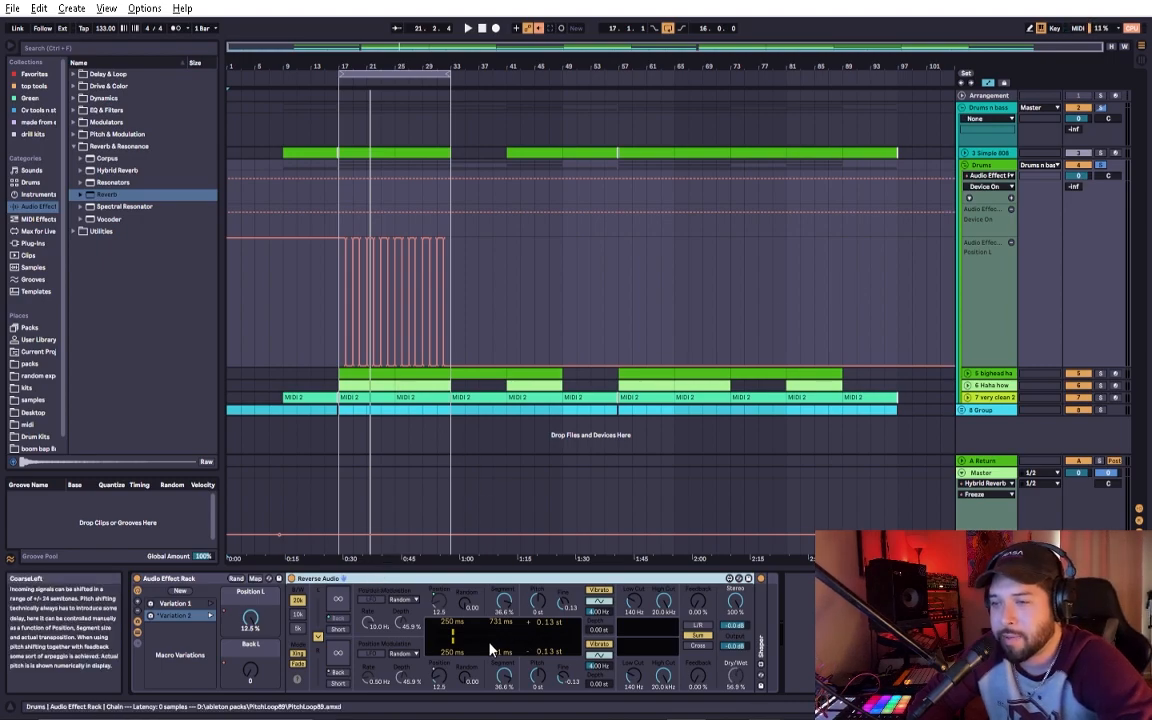
Play the looped Drums group and set the left Segment of Reverse Audio to 30.8 %.
{"action": "key", "text": "Home"}
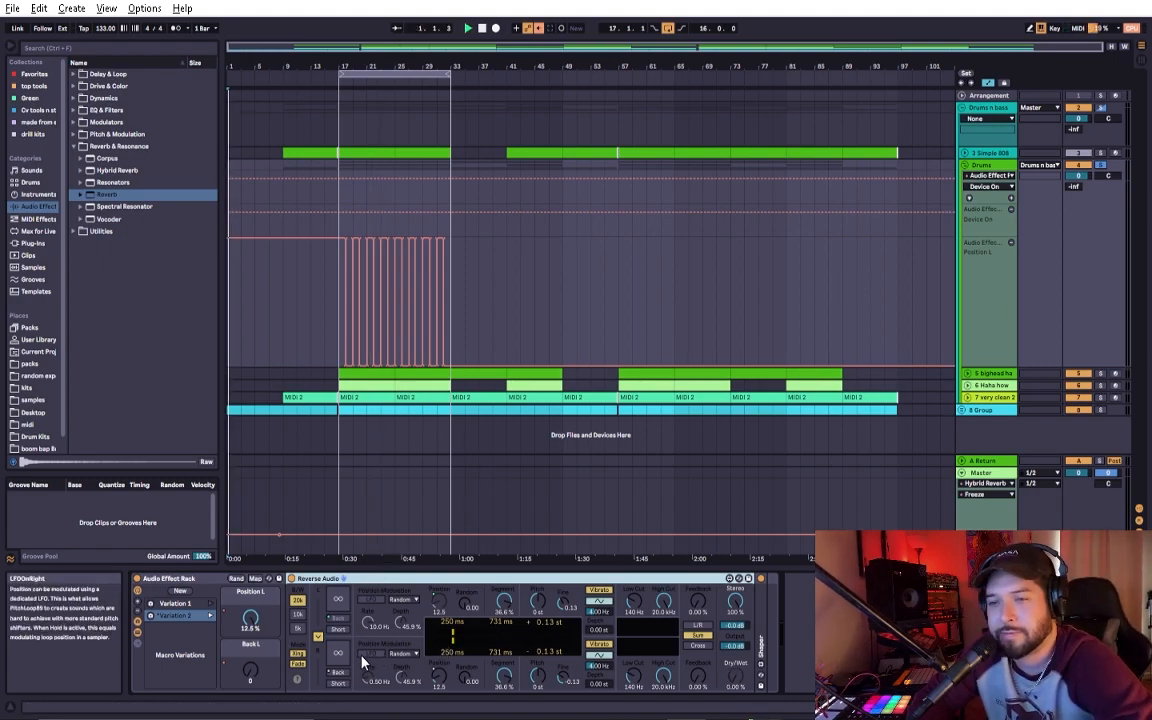
{"action": "key", "text": "space"}
{"action": "left_click", "coordinate": [337, 600]}
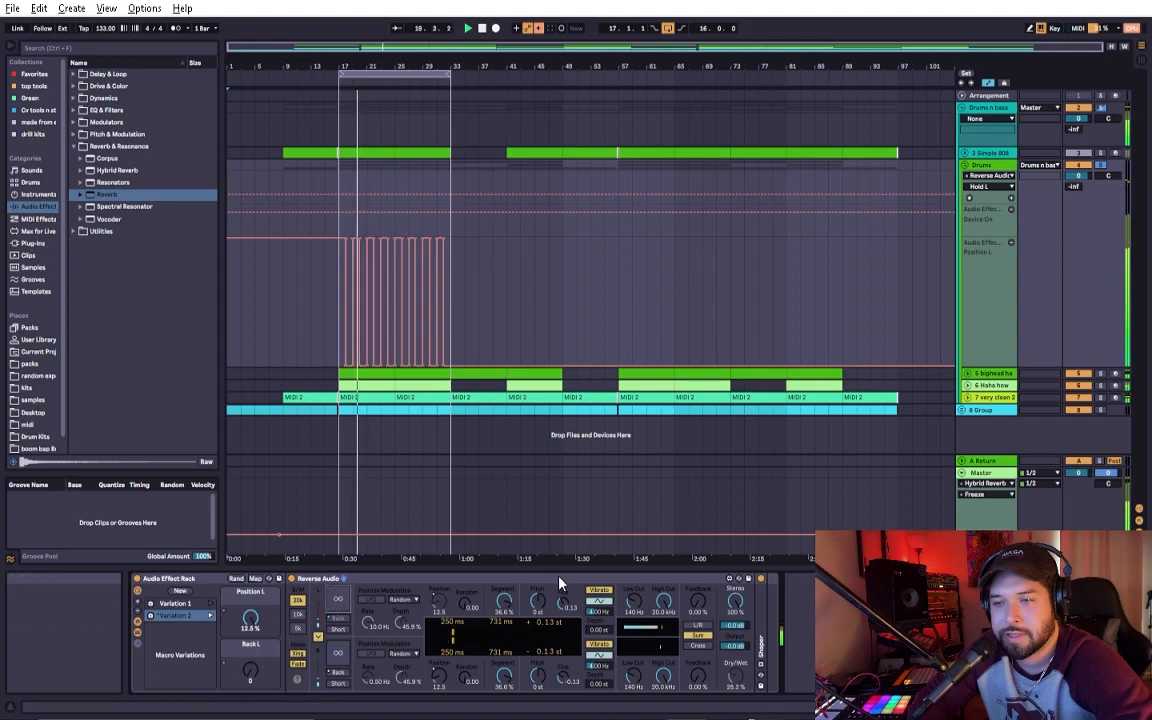
{"action": "left_click_drag", "start_coordinate": [508, 604], "coordinate": [508, 640]}
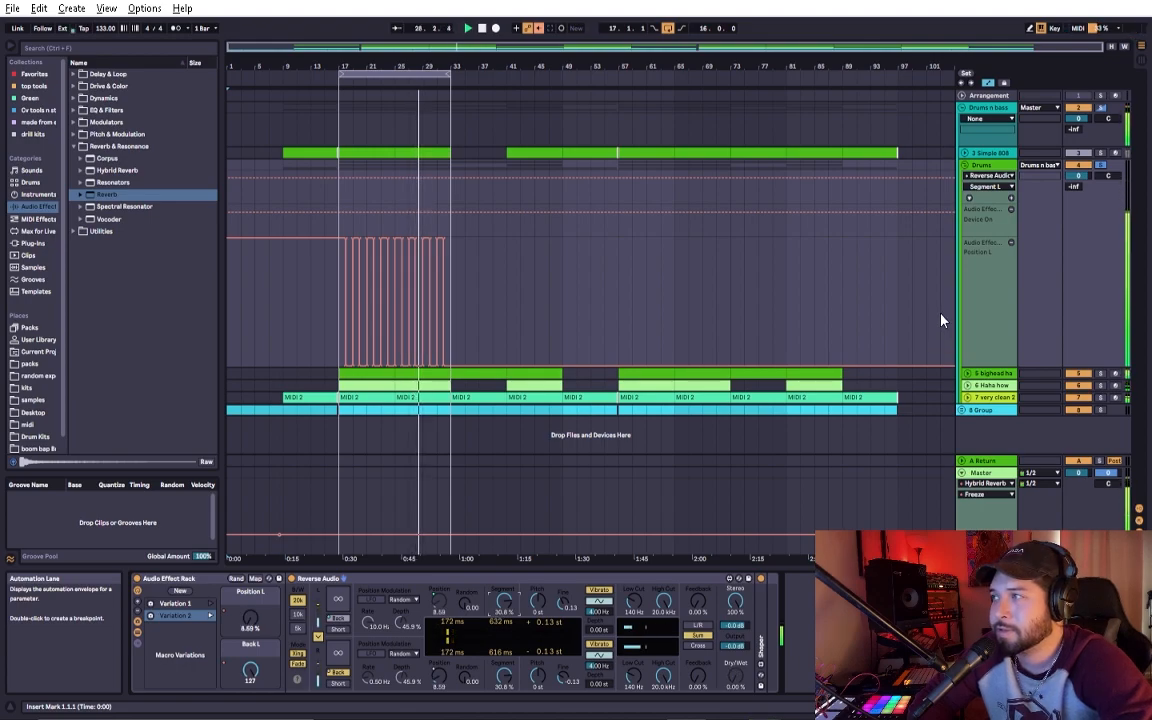
{"action": "key", "text": "space"}
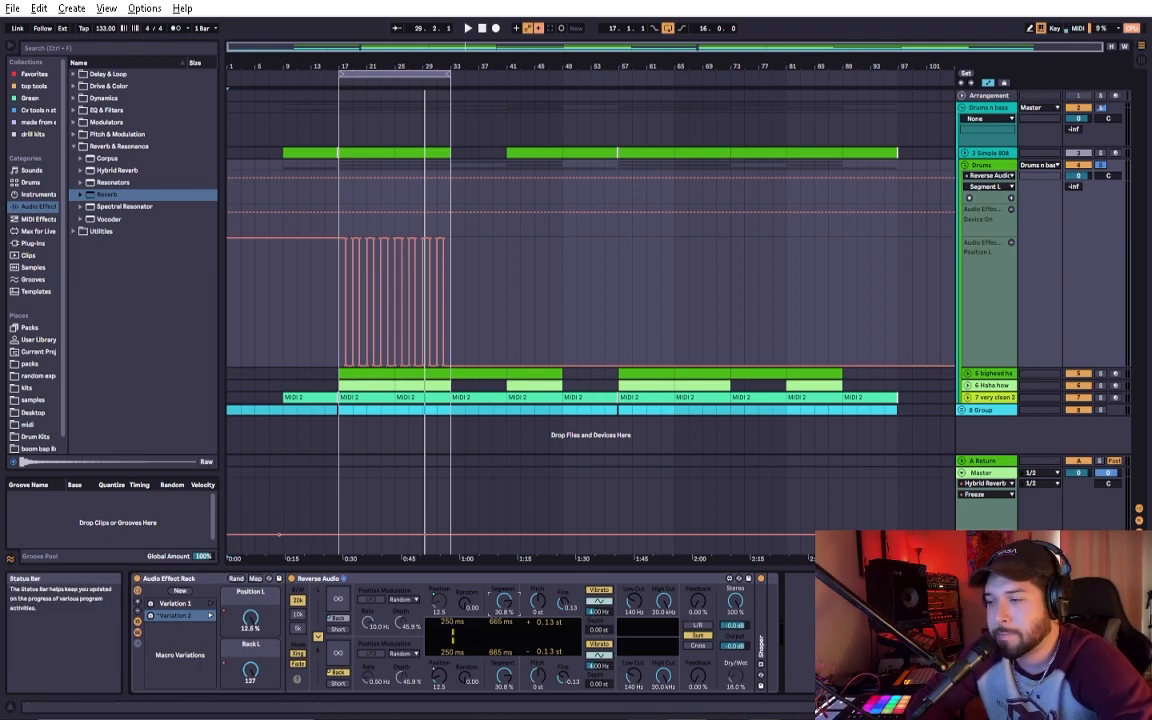
Switch to DelayTimeCalculator and look up the note lengths in milliseconds for a 133 bpm tempo.
{"action": "key", "text": "alt+Tab"}
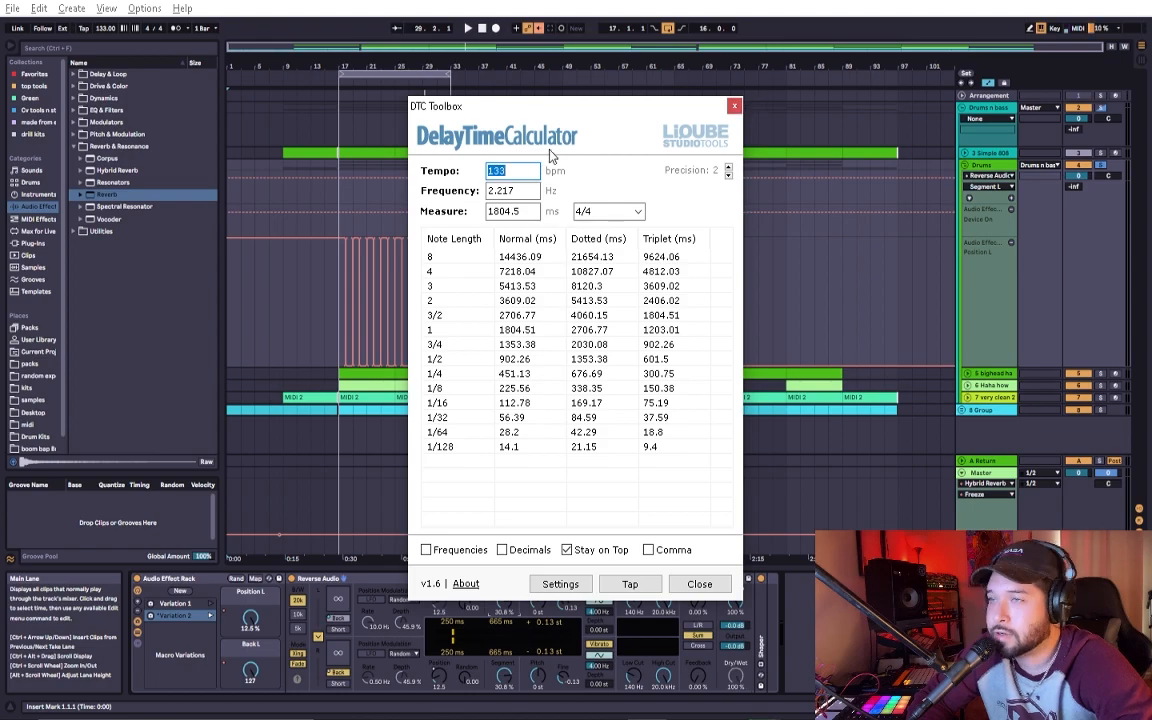
{"action": "left_click", "coordinate": [426, 550]}
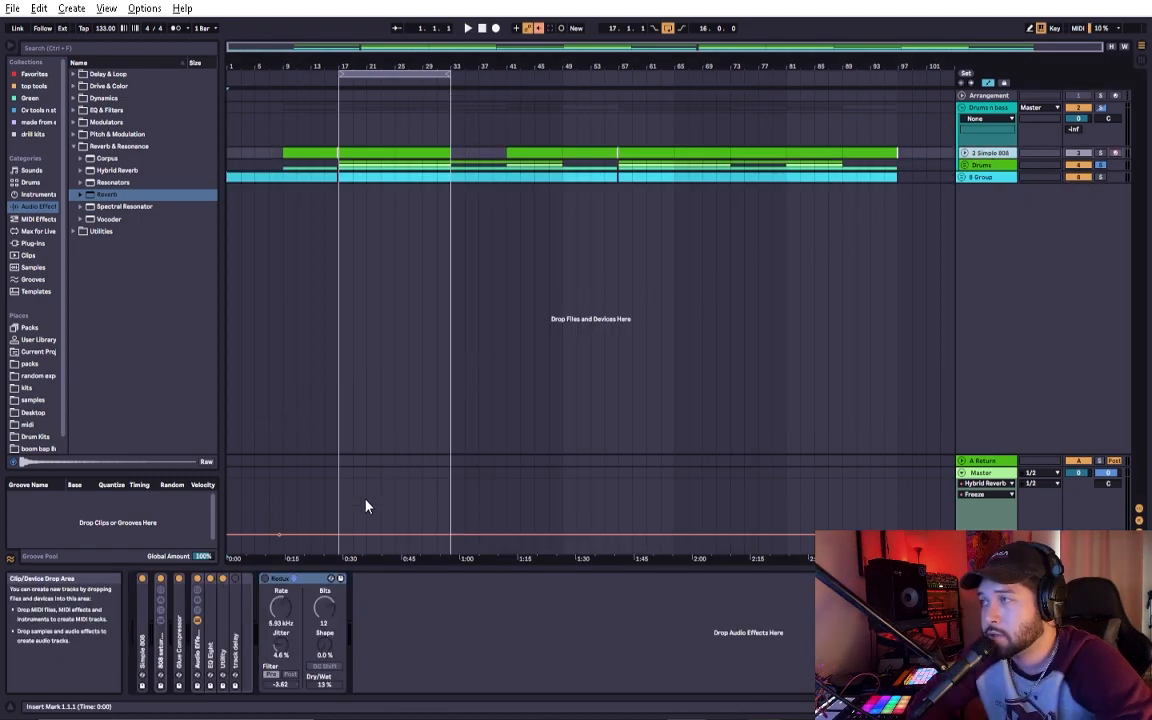
Compare the Simple 808 with Redux off and on from bar 9, then set Redux's Dry/Wet to 7.6 %.
{"action": "left_click", "coordinate": [265, 579]}
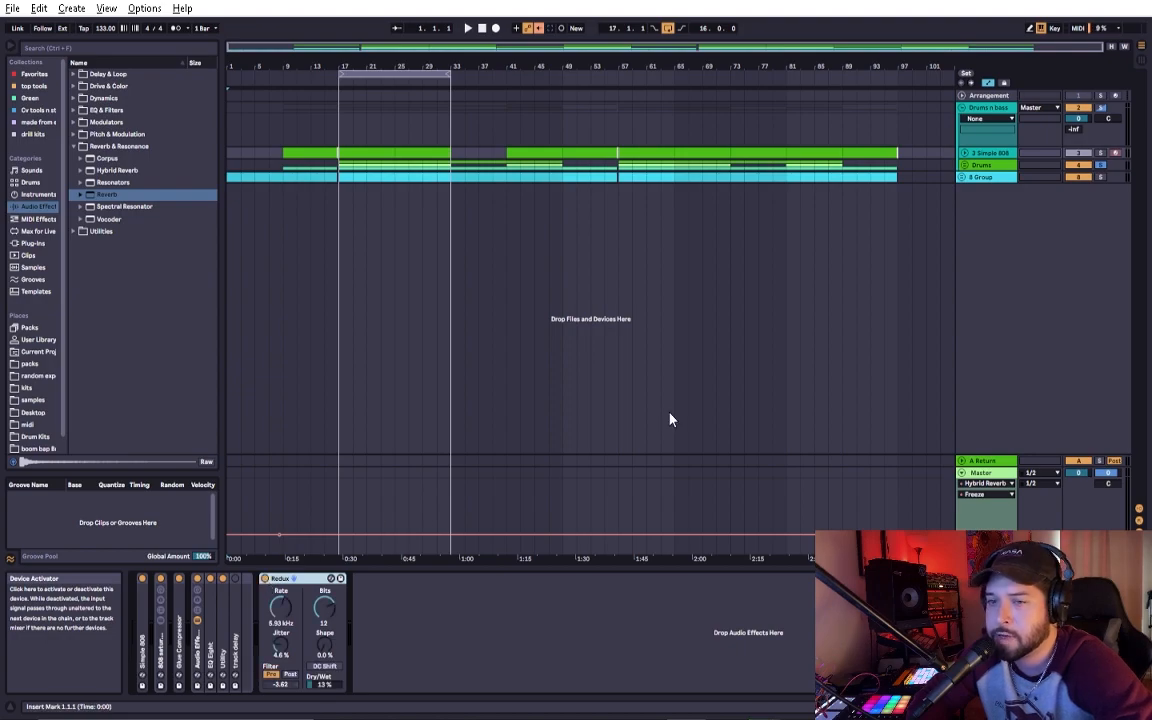
{"action": "left_click", "coordinate": [265, 579]}
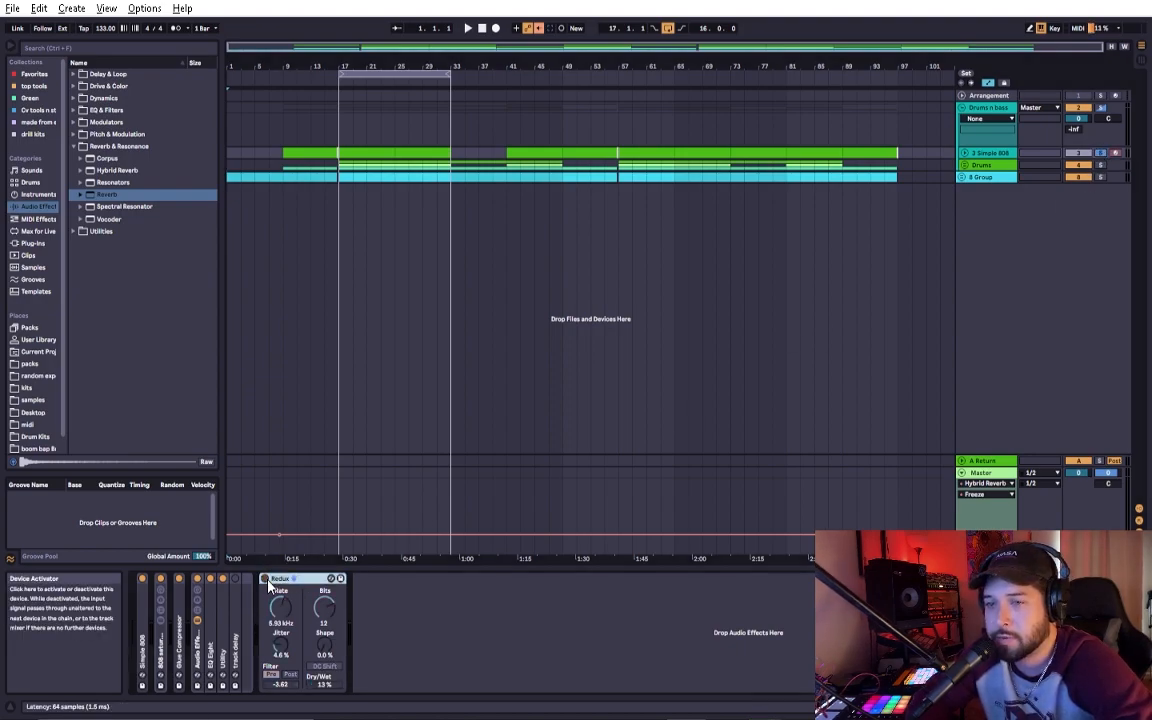
{"action": "key", "text": "space"}
{"action": "left_click", "coordinate": [284, 86]}
{"action": "left_click", "coordinate": [265, 579]}
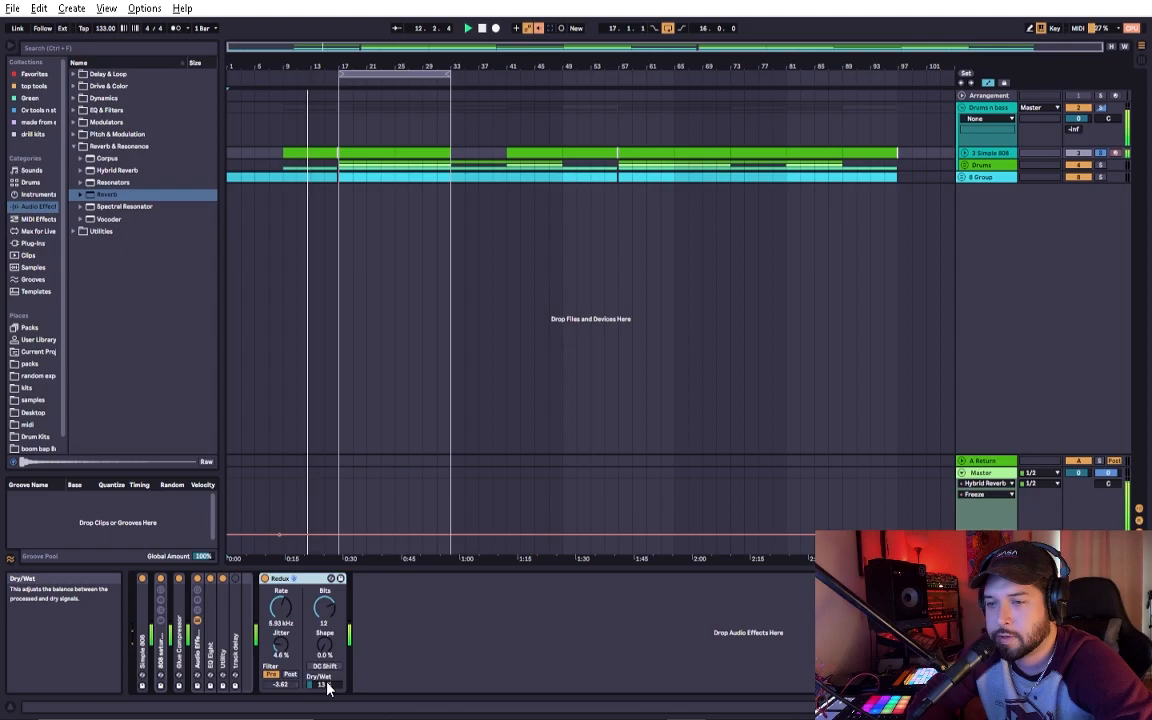
{"action": "mouse_move", "coordinate": [327, 687]}
{"action": "left_mouse_down"}
{"action": "mouse_move", "coordinate": [327, 697]}
{"action": "mouse_move", "coordinate": [327, 625]}
{"action": "mouse_move", "coordinate": [327, 695]}
{"action": "left_mouse_up"}
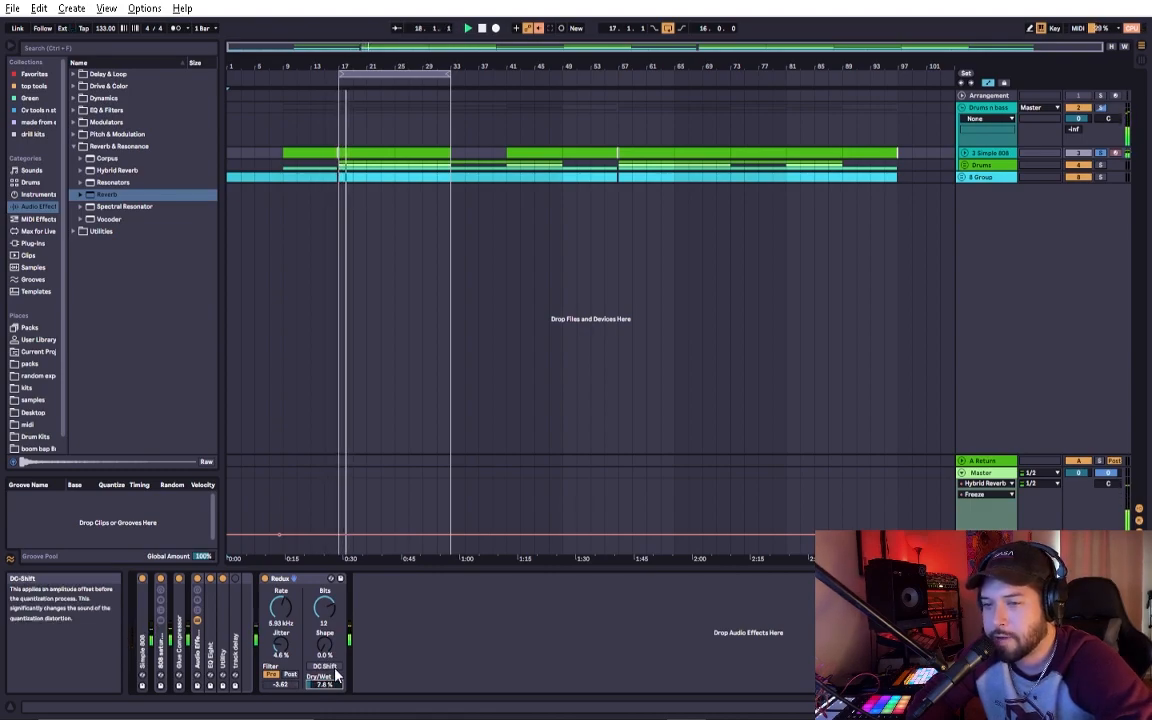
{"action": "left_click", "coordinate": [316, 580]}
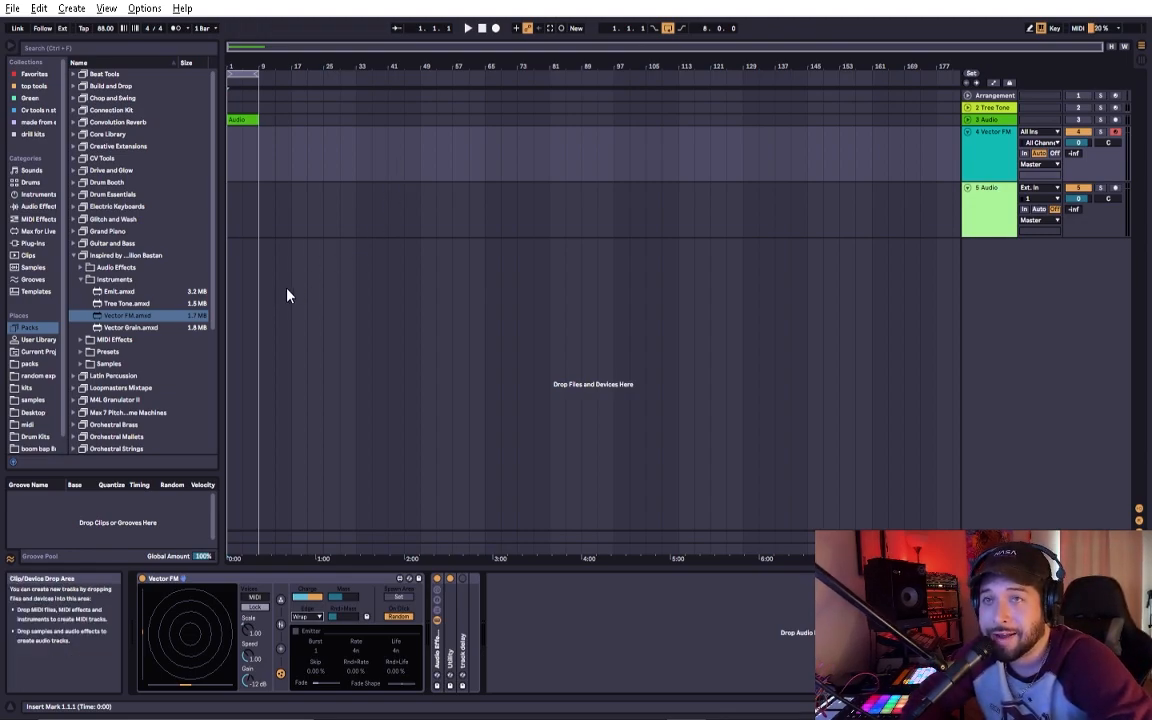
Review the tracks of the 88 bpm set and show the Tree Tone track's devices with 3 Audio muted.
{"action": "left_click", "coordinate": [985, 172]}
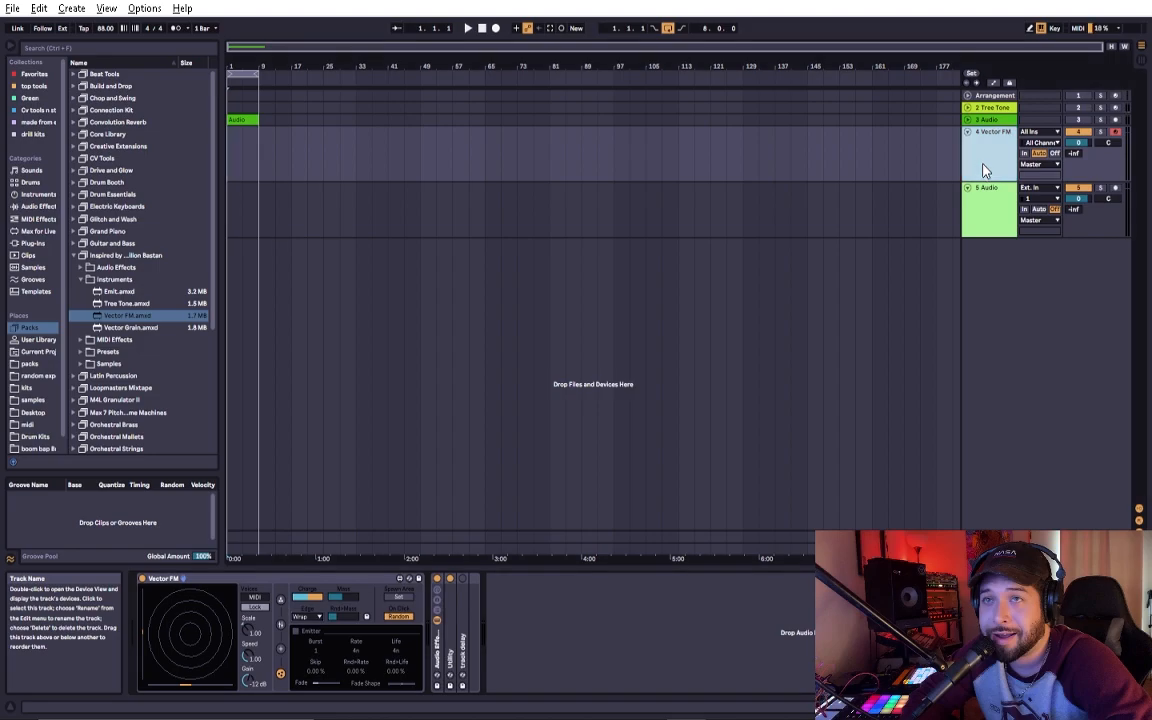
{"action": "left_click", "coordinate": [993, 107]}
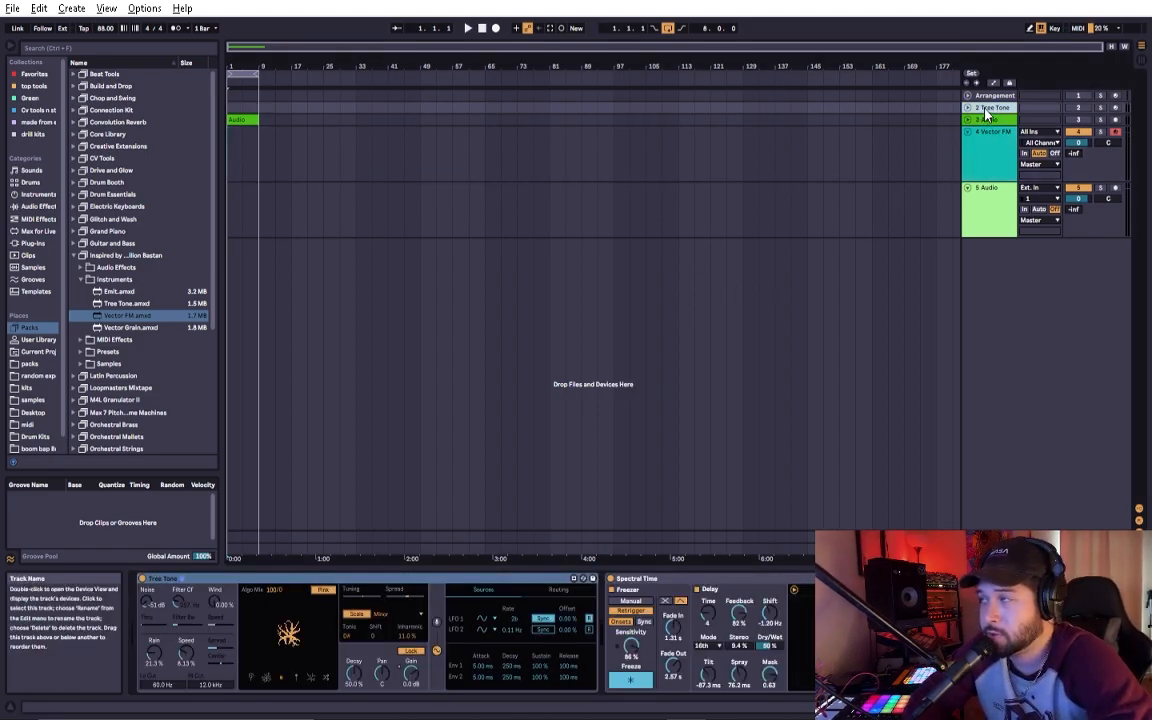
{"action": "left_click", "coordinate": [1078, 120]}
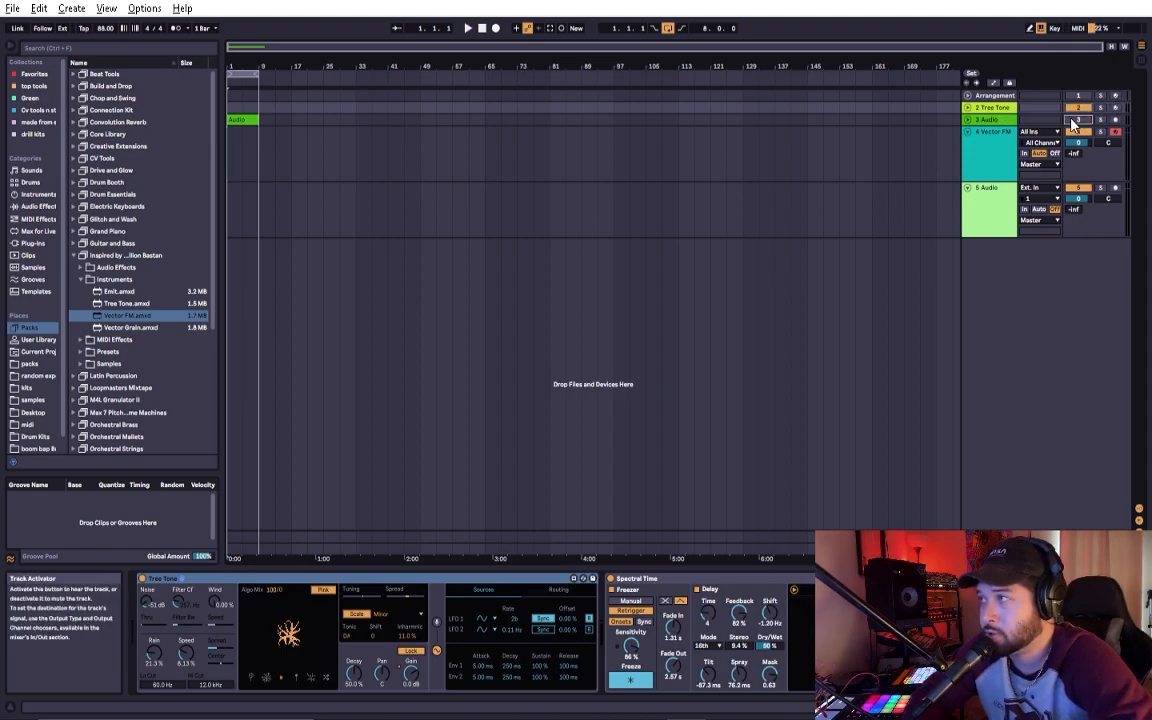
{"action": "left_click", "coordinate": [993, 122]}
{"action": "left_click", "coordinate": [994, 109]}
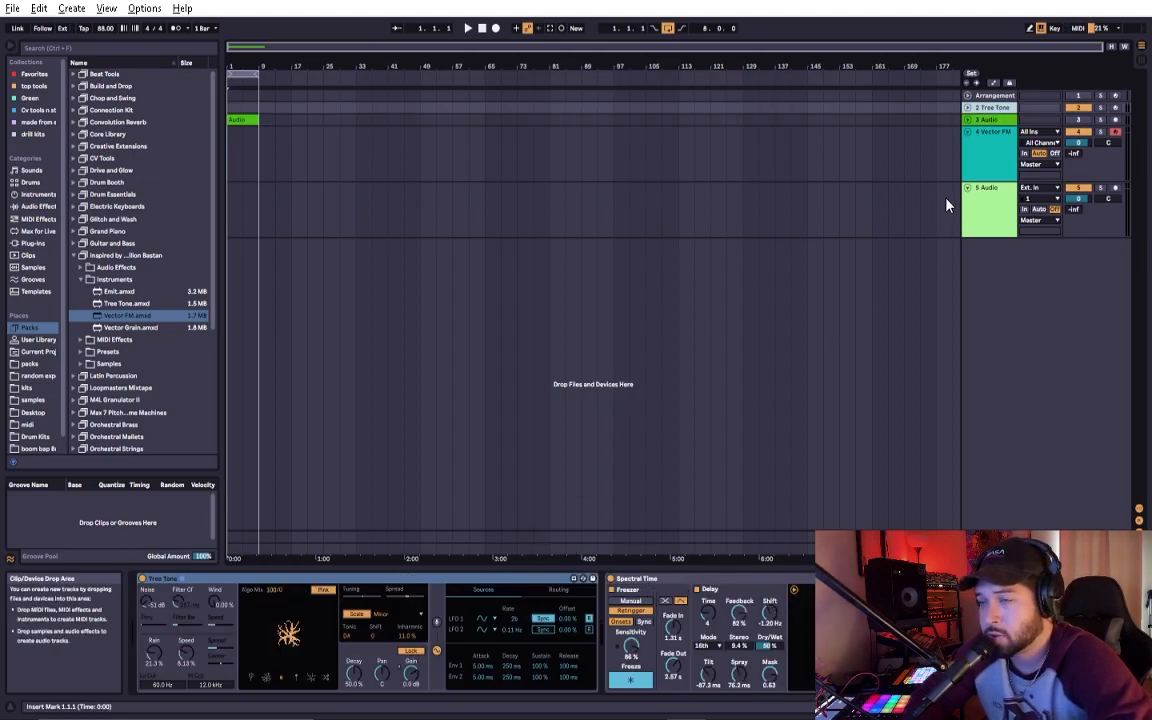
Audition Tree Tone over the loop with a larger tree and Rain at 36.2 %, comparing it with Spectral Time bypassed.
{"action": "key", "text": "space"}
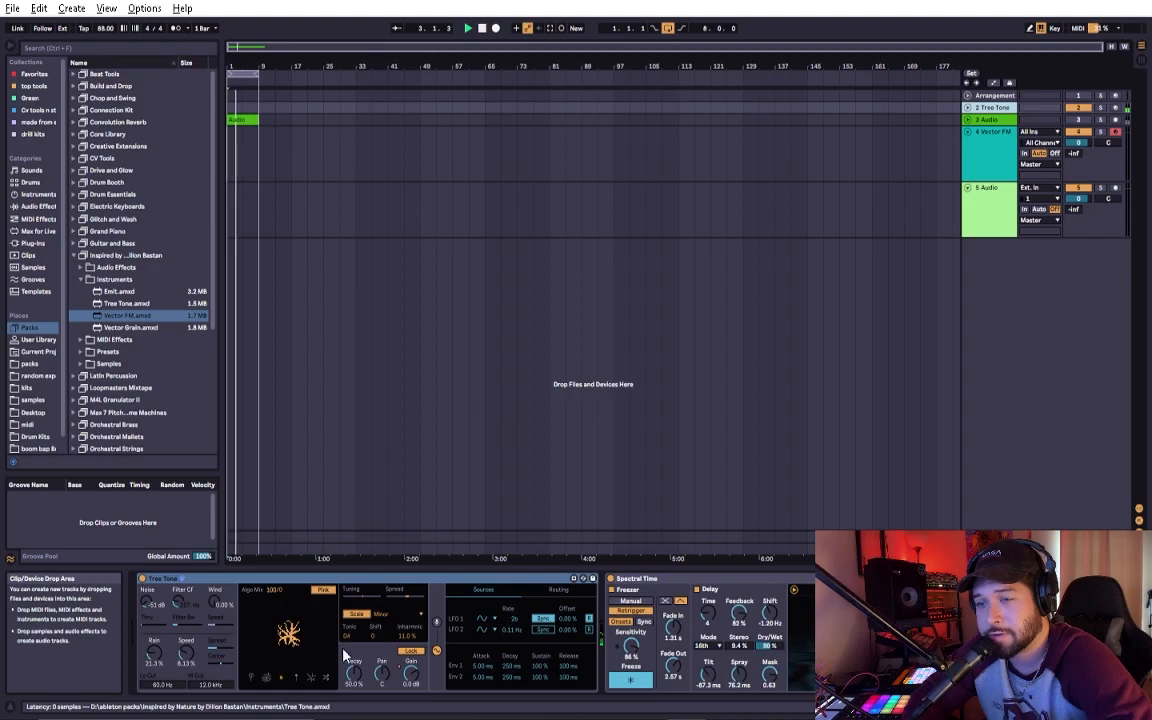
{"action": "left_click", "coordinate": [267, 677]}
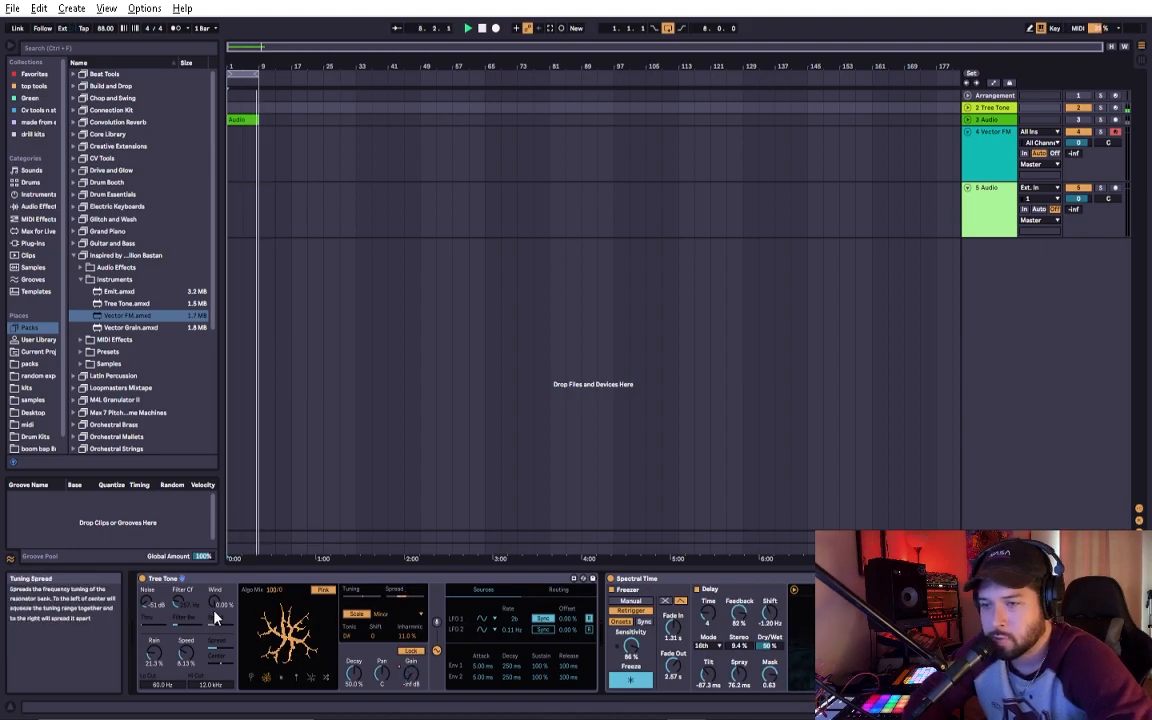
{"action": "left_click_drag", "start_coordinate": [153, 655], "coordinate": [153, 630]}
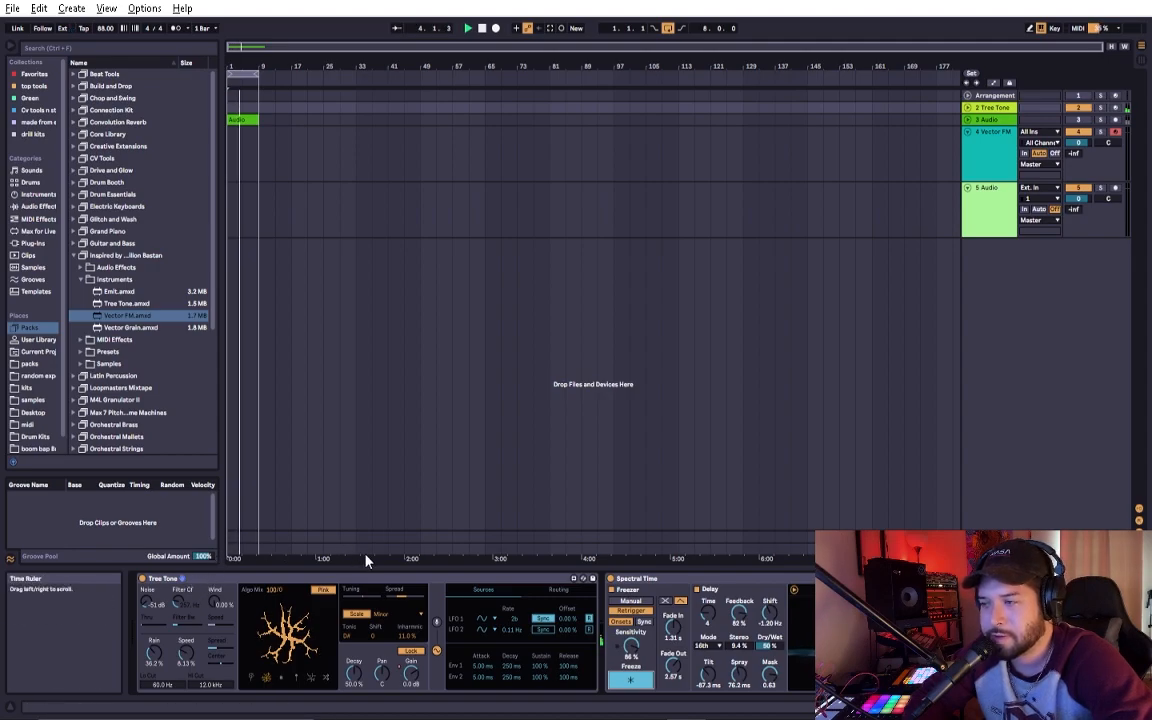
{"action": "left_click", "coordinate": [611, 579]}
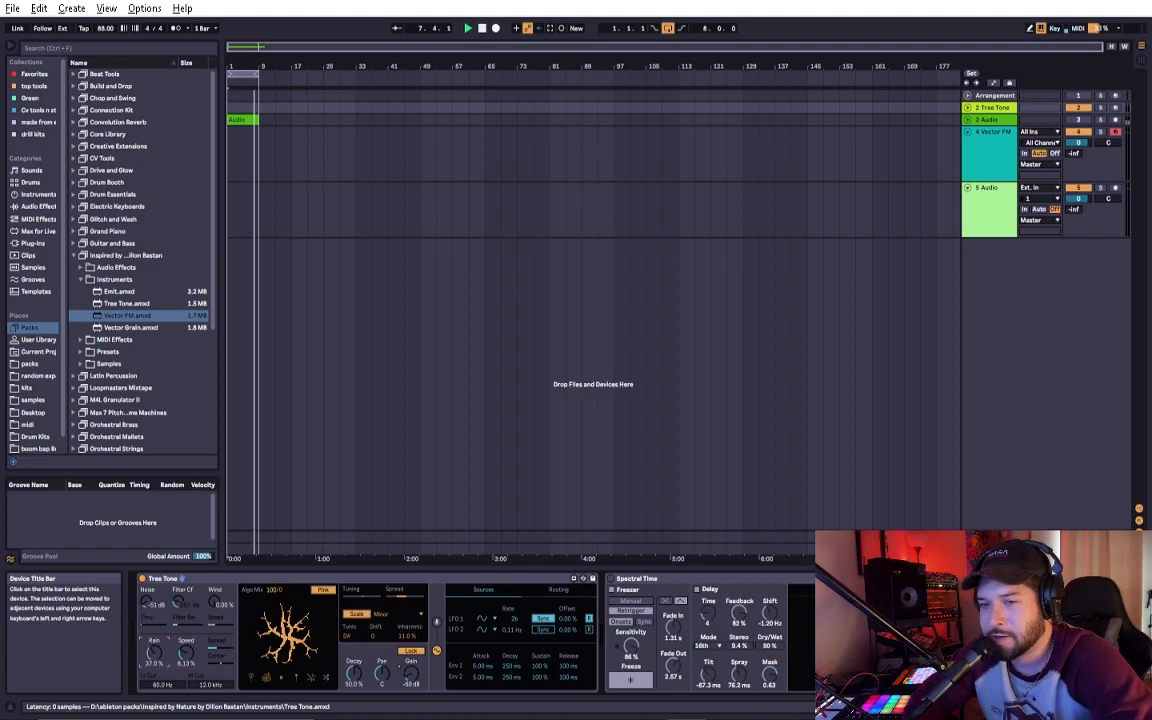
{"action": "key", "text": "space"}
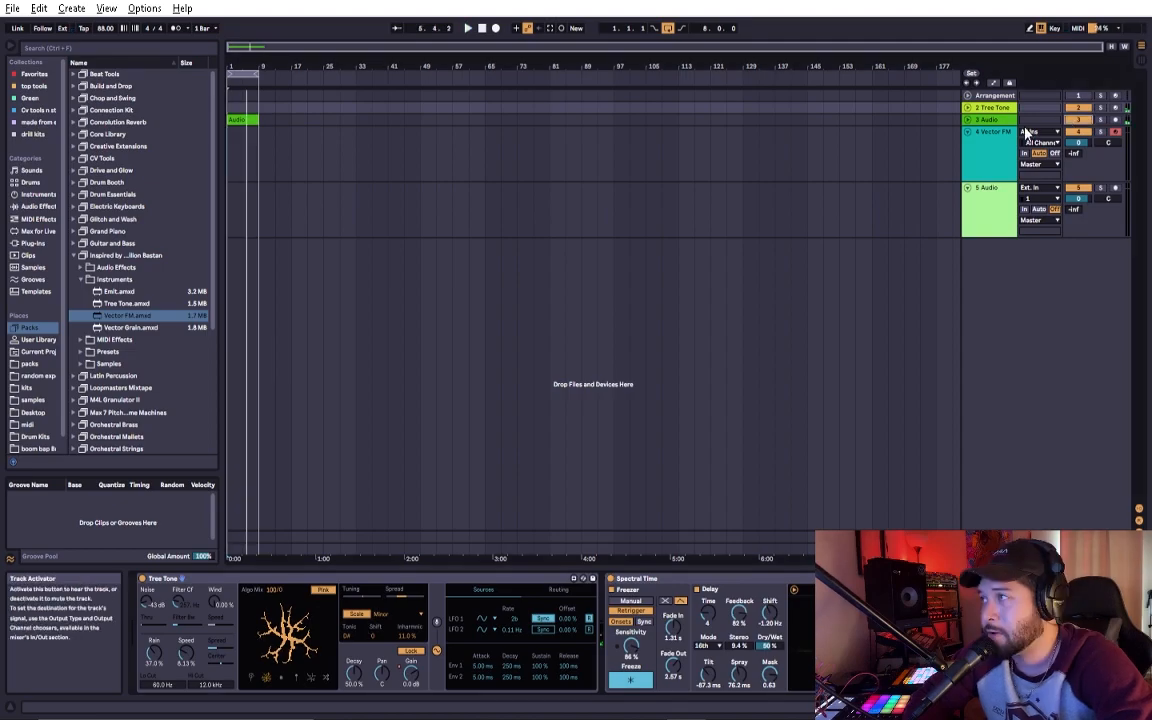
Show the 3 Audio track's Vector Delay and, while the loop plays, set its Speed to 1.20.
{"action": "left_click", "coordinate": [983, 120]}
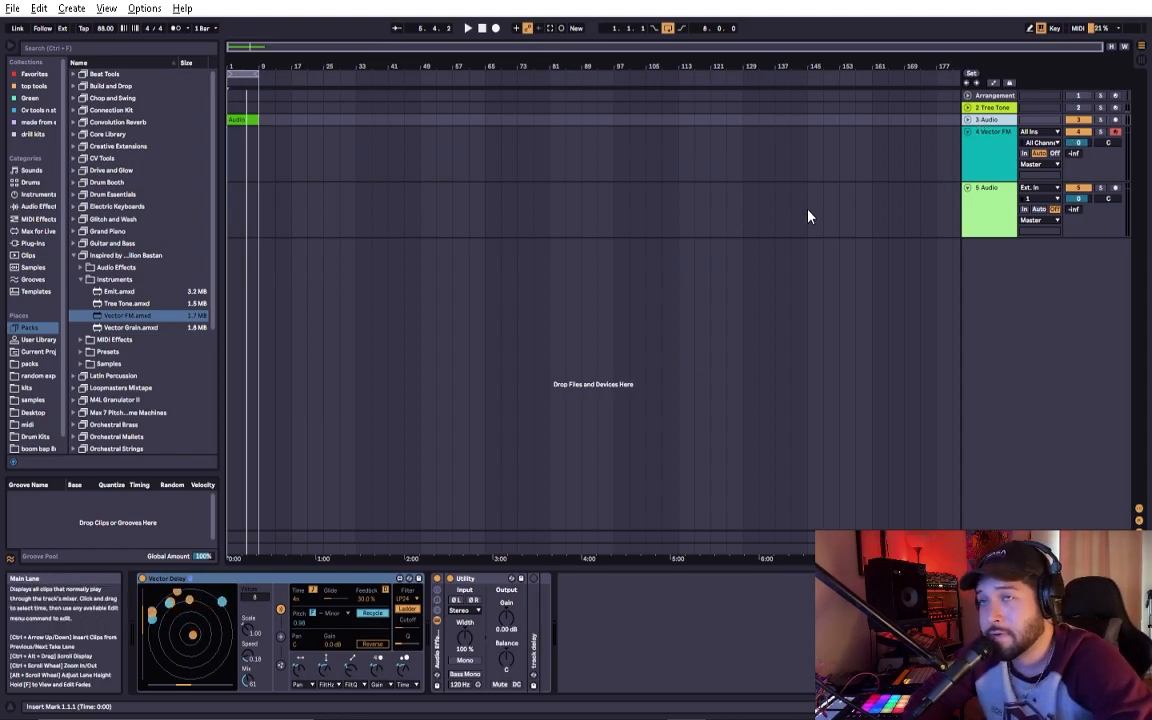
{"action": "key", "text": "space"}
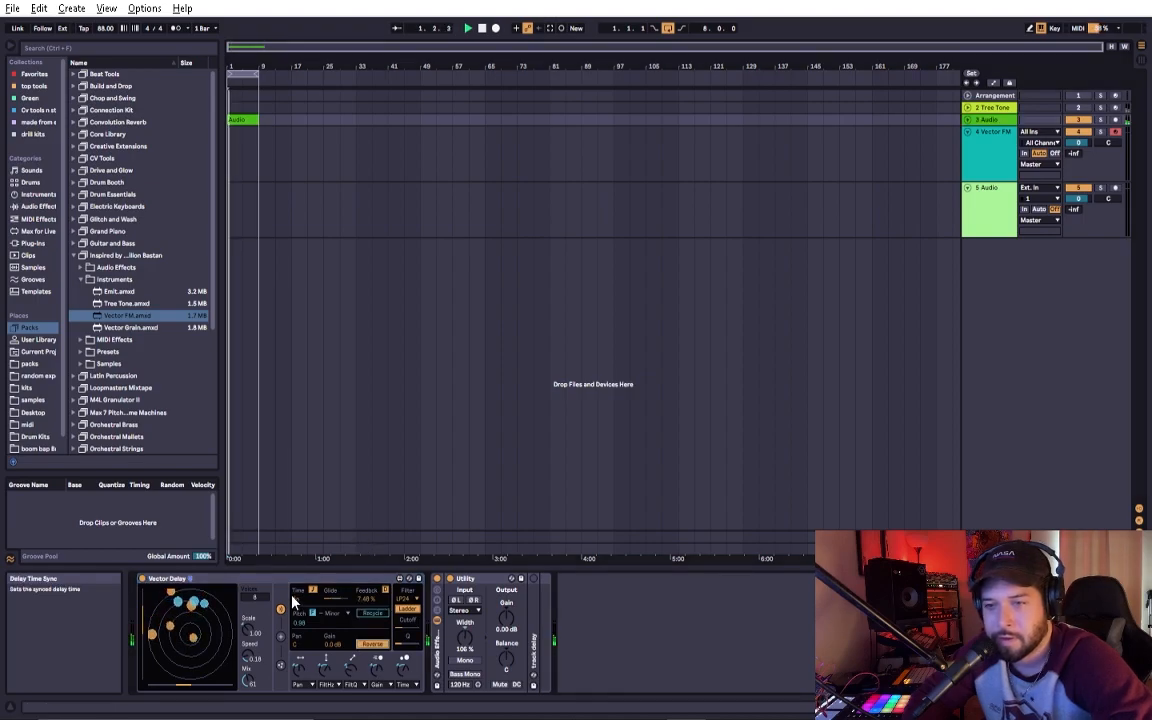
{"action": "left_click_drag", "start_coordinate": [247, 660], "coordinate": [247, 638]}
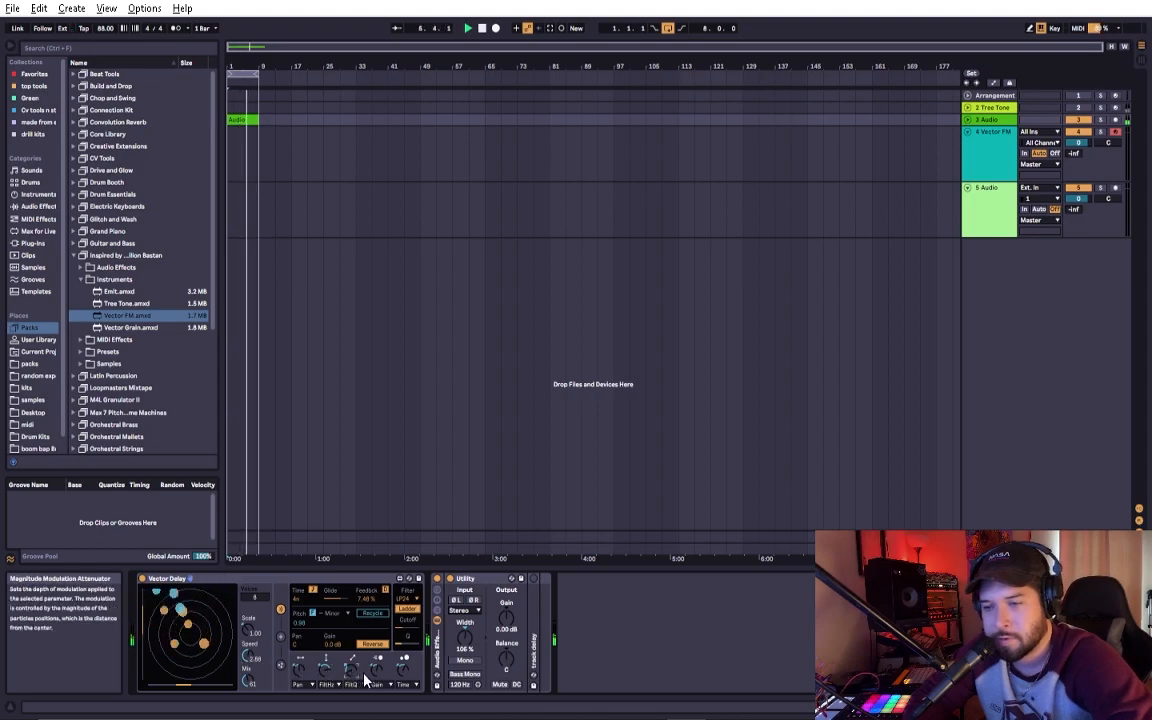
{"action": "left_click_drag", "start_coordinate": [249, 659], "coordinate": [249, 692]}
Show Vector Delay's force settings, audition the Flowfield and switch back to the Attractor.
{"action": "left_click", "coordinate": [281, 637]}
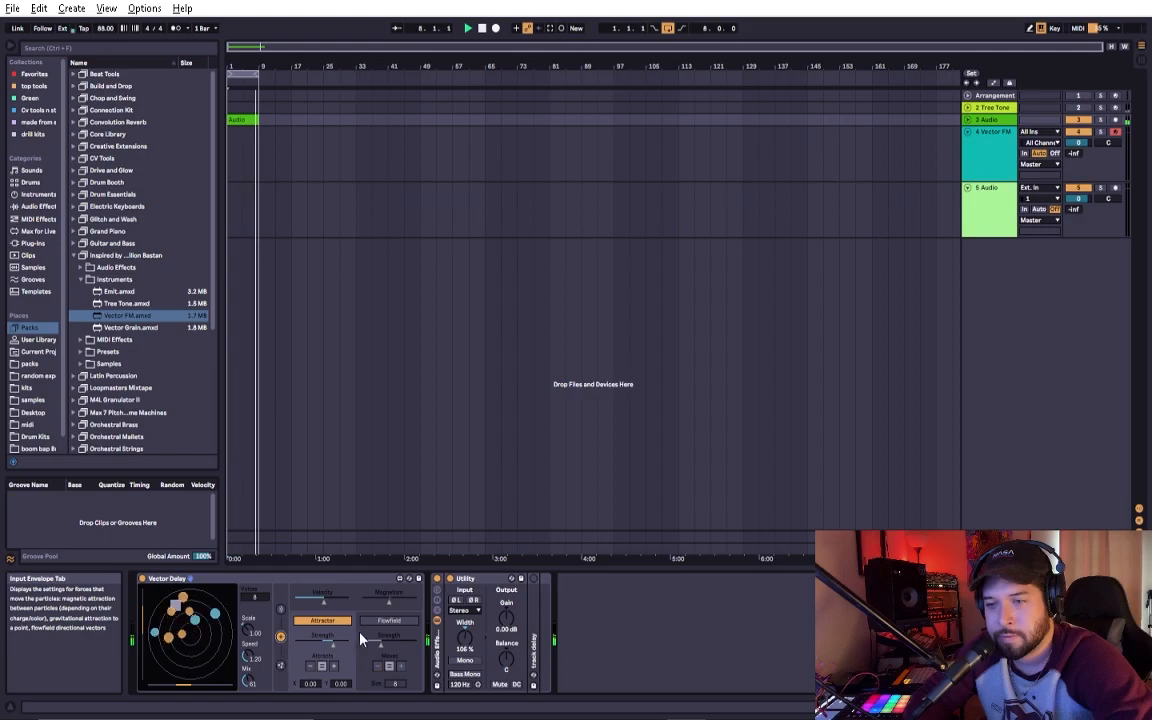
{"action": "left_click", "coordinate": [389, 621]}
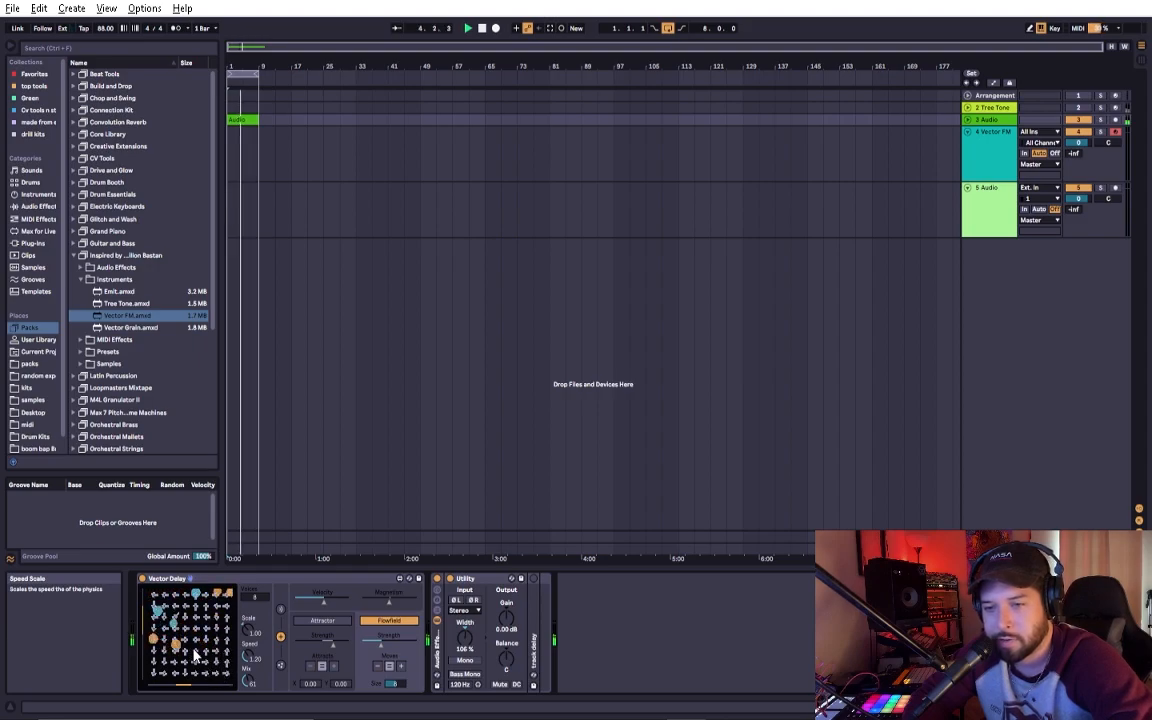
{"action": "left_click", "coordinate": [322, 620]}
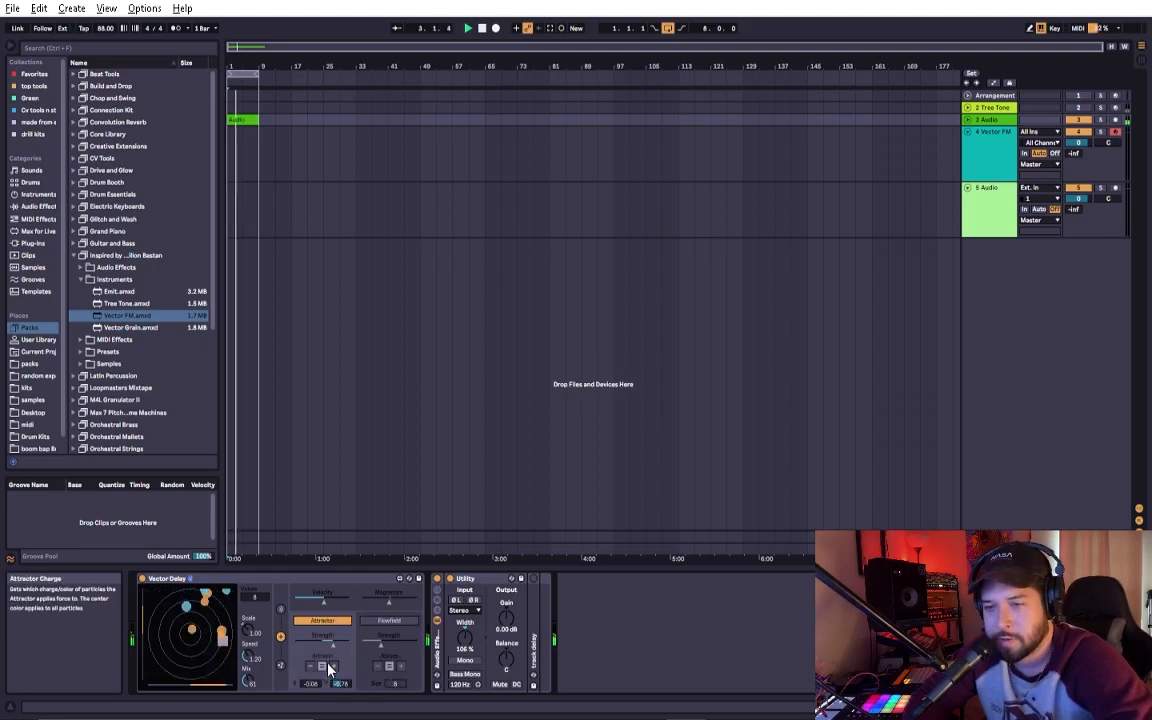
Review the devices on the Vector FM and 5 Audio tracks.
{"action": "left_click", "coordinate": [991, 162]}
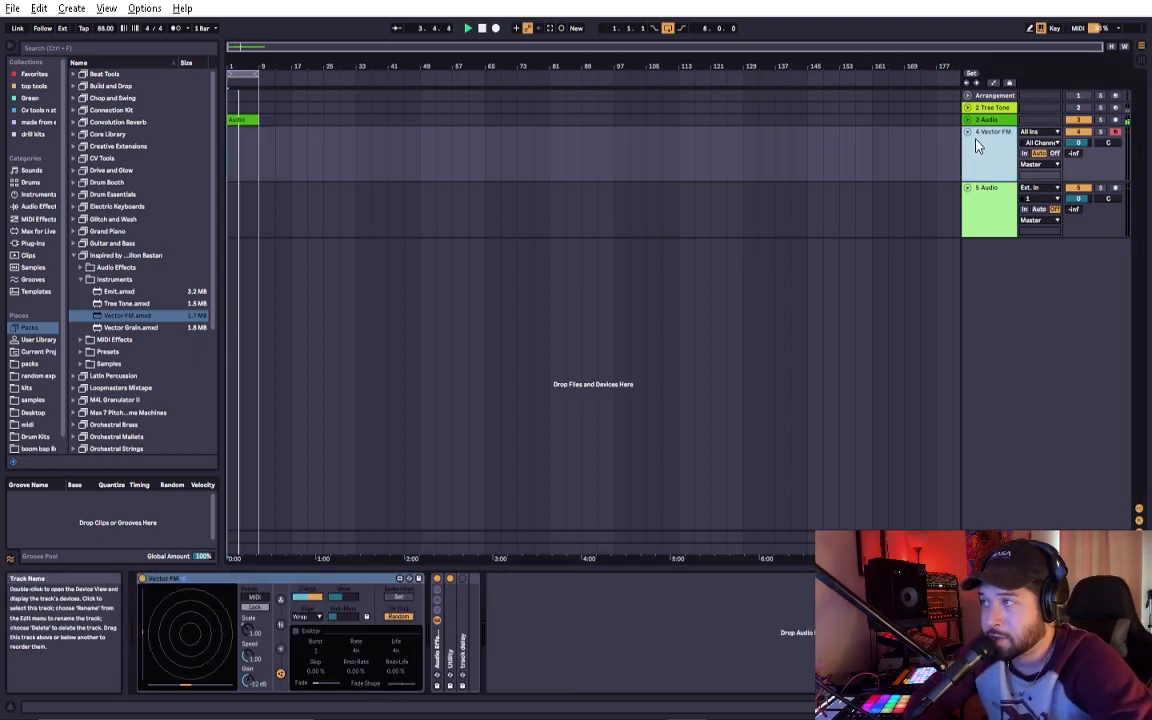
{"action": "left_click", "coordinate": [980, 212]}
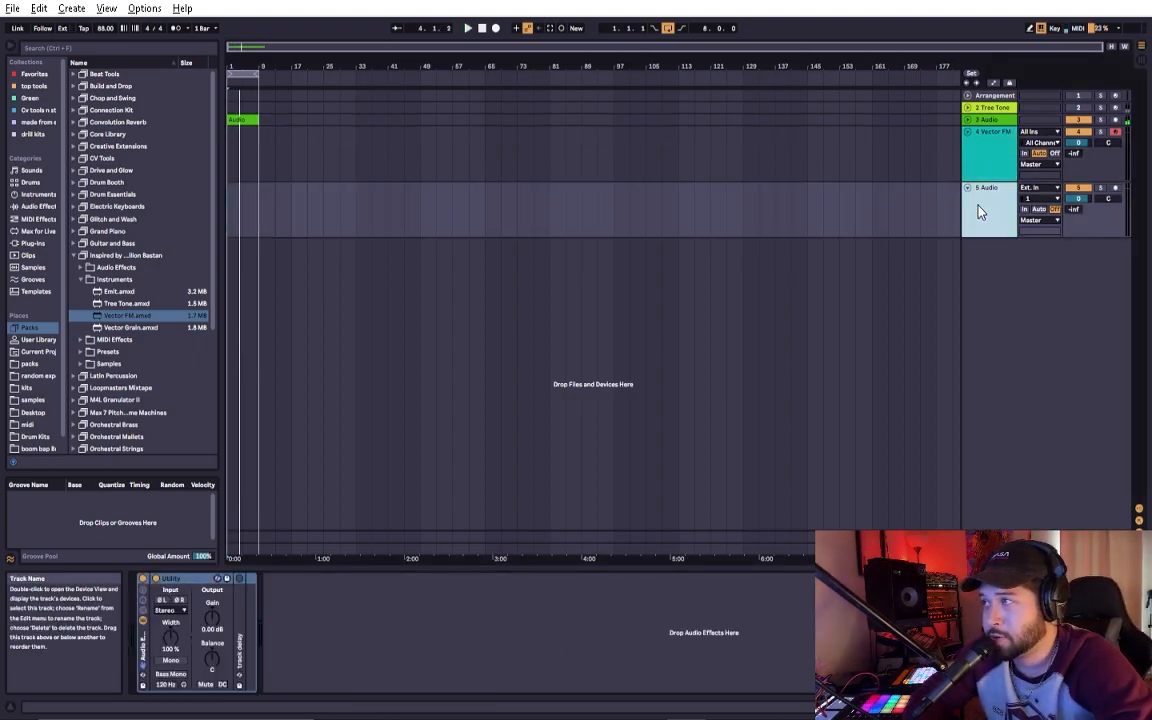
{"action": "left_click", "coordinate": [967, 131]}
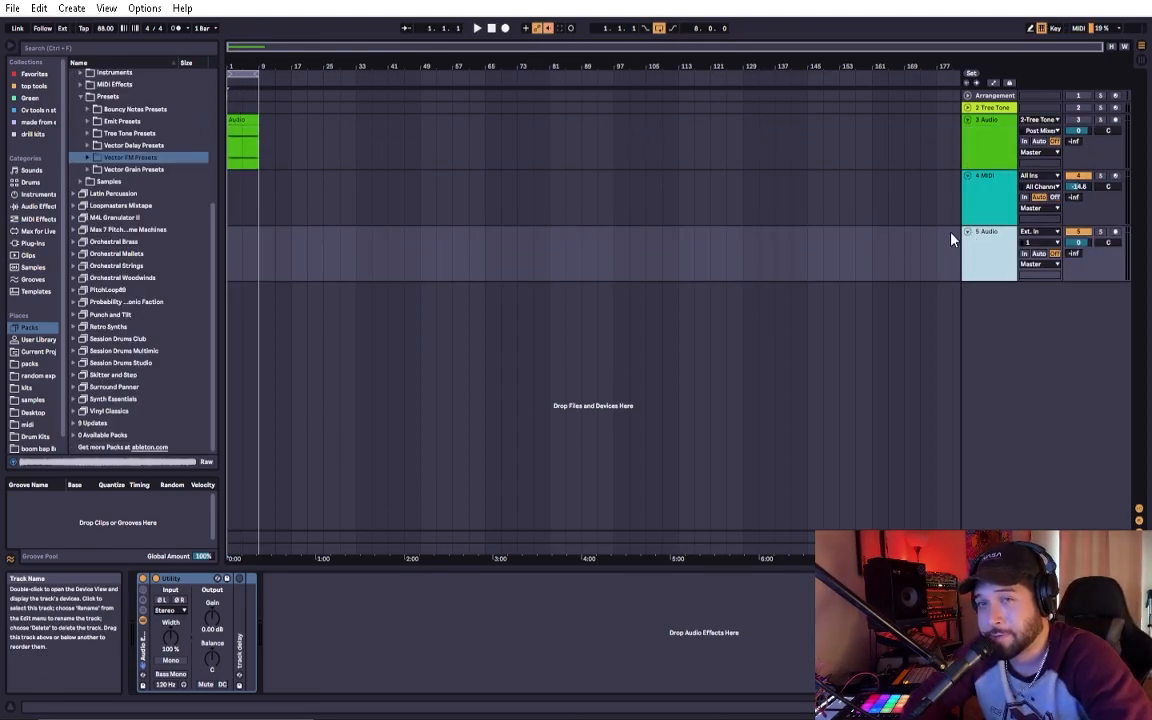
Load the Juggler preset from the pack's Emit Presets folder onto a new track.
{"action": "left_click", "coordinate": [117, 146]}
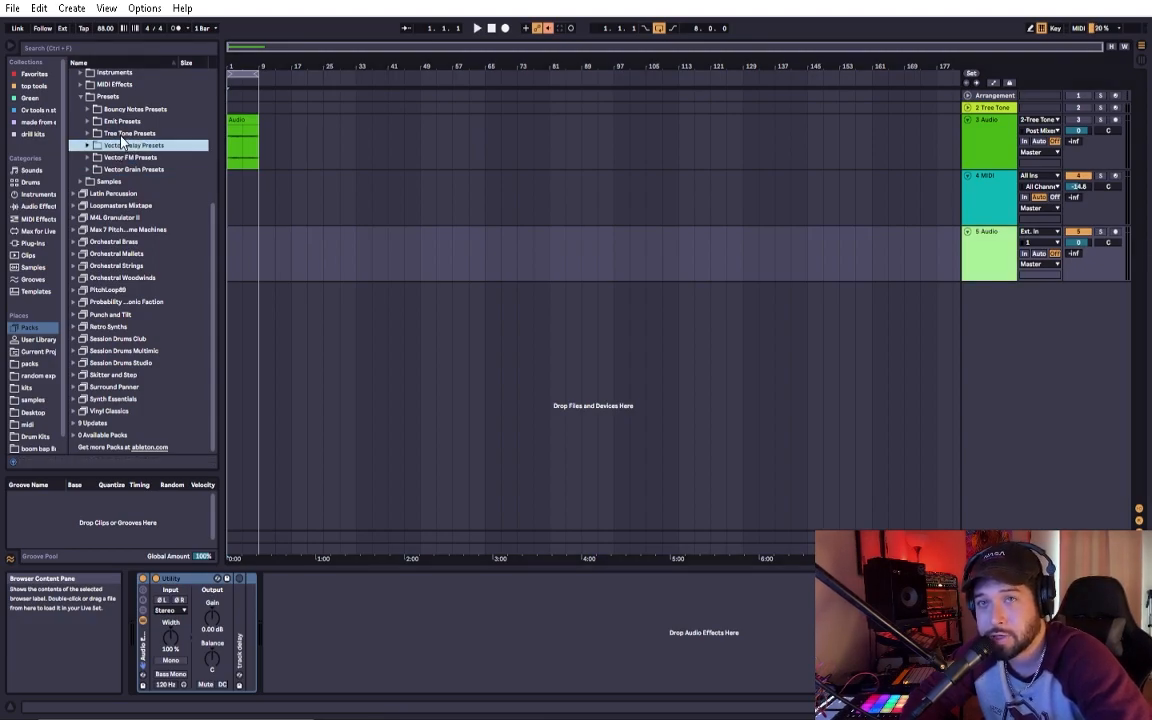
{"action": "double_click", "coordinate": [117, 122]}
{"action": "double_click", "coordinate": [110, 265]}
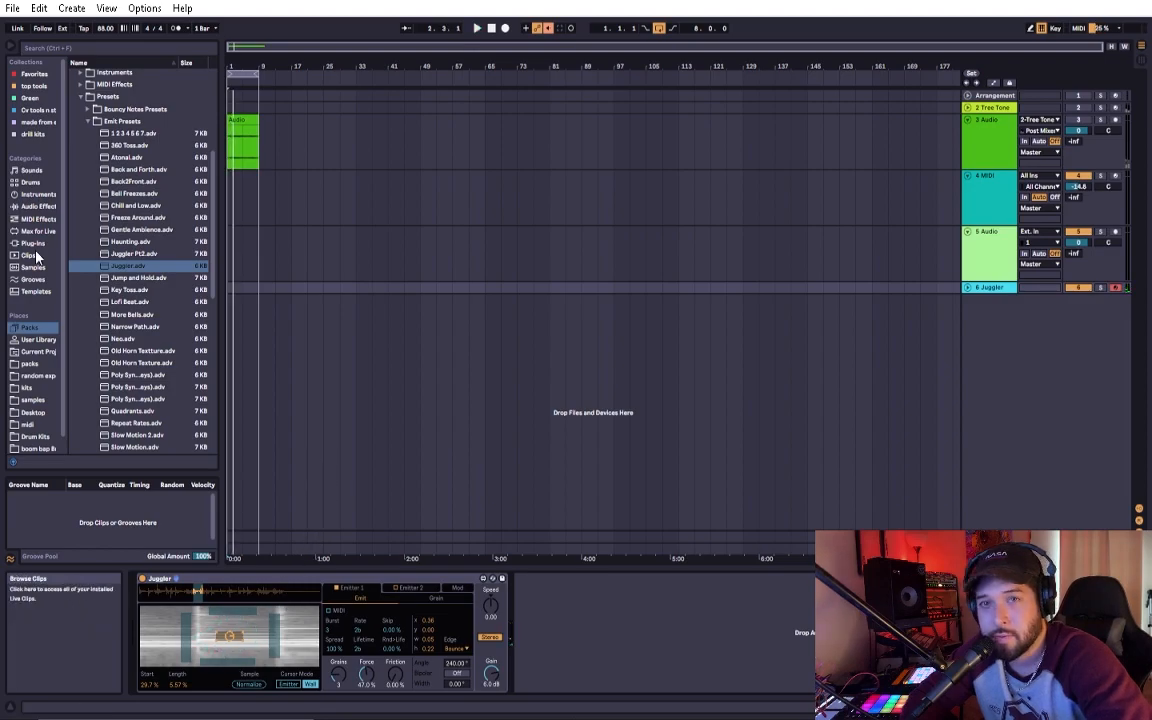
Search the packs user folder for "loop".
{"action": "left_click", "coordinate": [28, 389]}
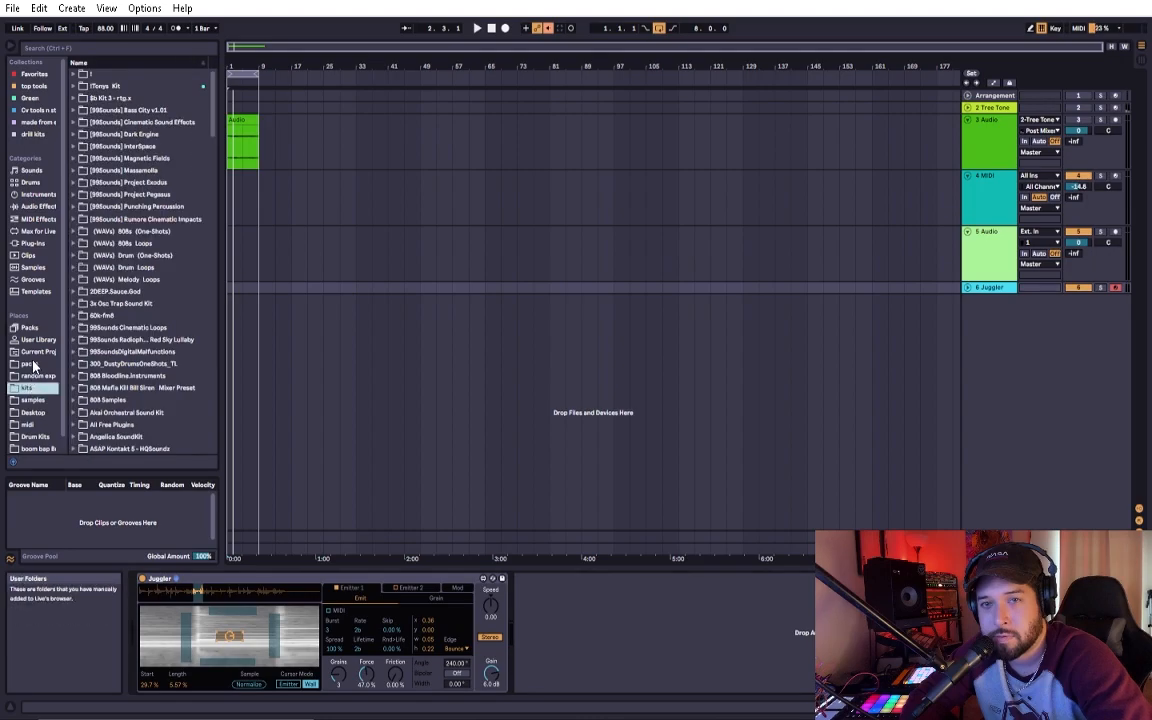
{"action": "left_click", "coordinate": [40, 363]}
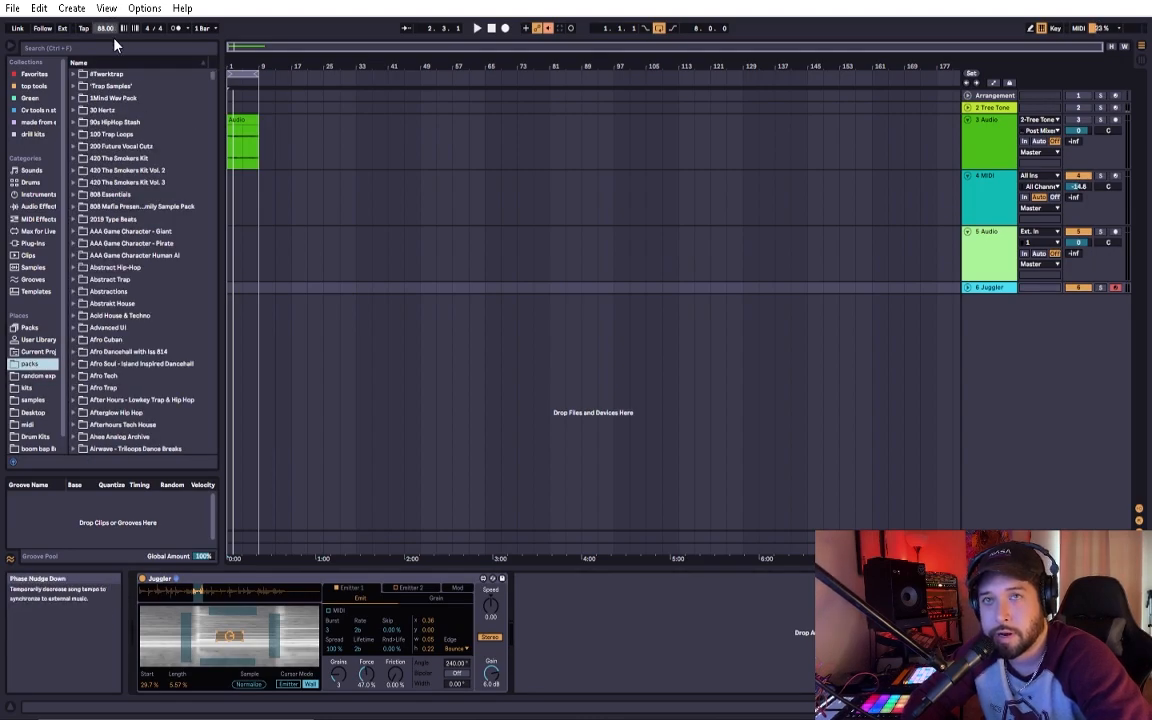
{"action": "left_click", "coordinate": [115, 48]}
{"action": "type", "text": "loop"}
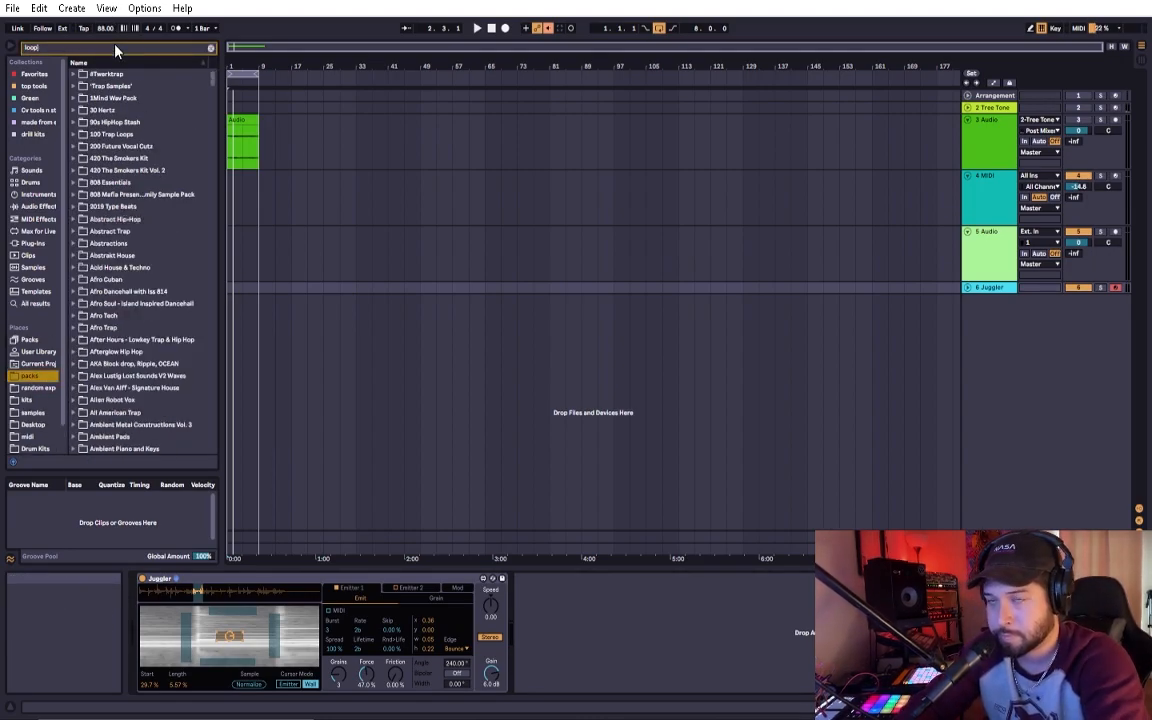
Expand Alex Lustig Lost Sounds V2 Waves down to its synth folder and select the second Cmin loop.
{"action": "scroll", "coordinate": [116, 272], "scroll_direction": "down", "scroll_amount": 4}
{"action": "left_click", "coordinate": [117, 261]}
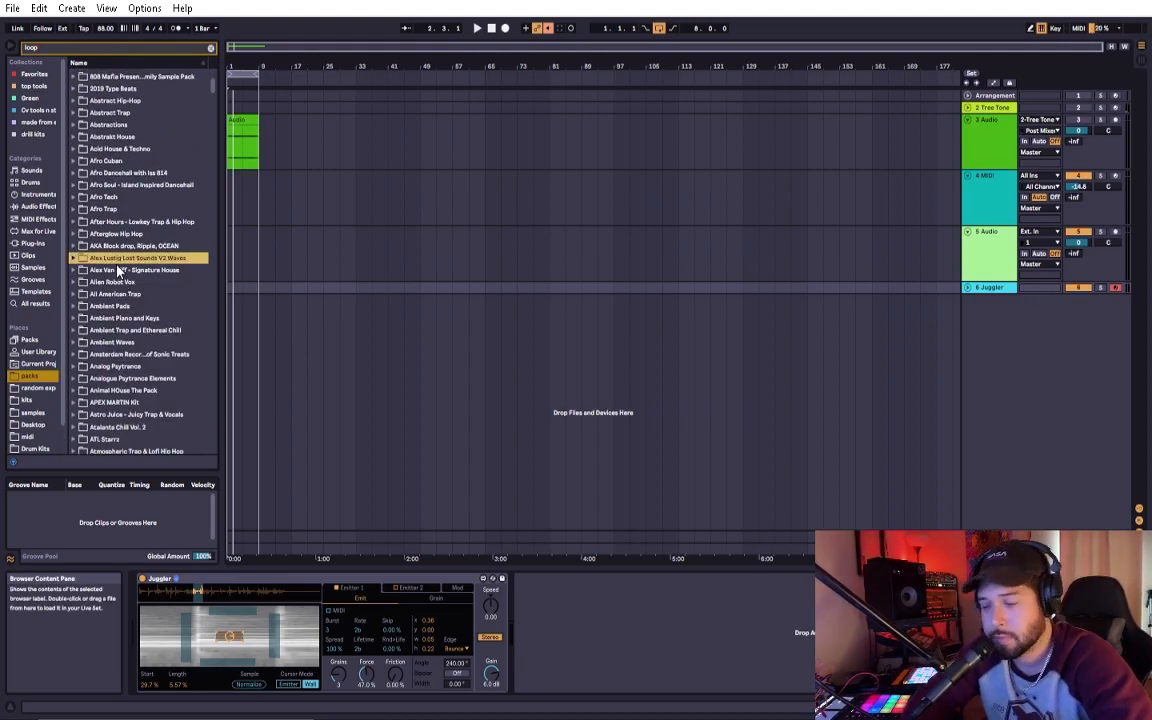
{"action": "key", "text": "Right"}
{"action": "key", "text": "Down"}
{"action": "key", "text": "Right"}
{"action": "key", "text": "Down"}
{"action": "key", "text": "Right"}
{"action": "key", "text": "Down"}
{"action": "key", "text": "Right"}
{"action": "key", "text": "Down"}
{"action": "key", "text": "Down"}
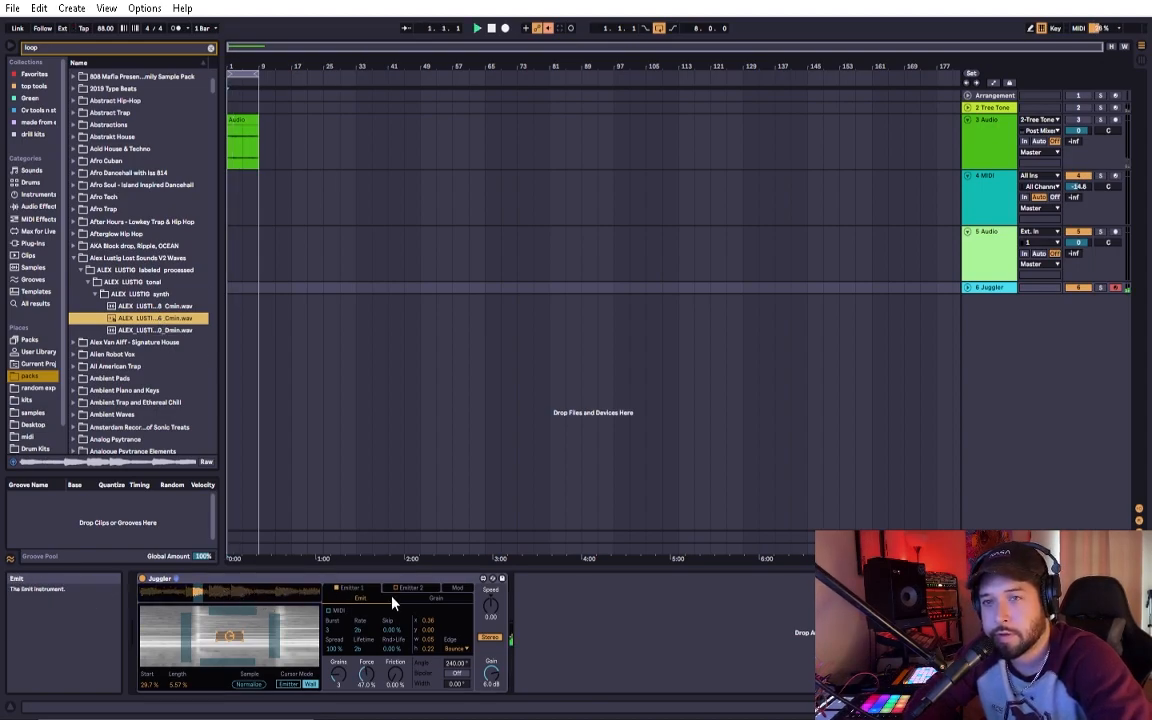
During playback, audition Juggler at several sample start positions, ending at 81.5% with a length of 2.31%.
{"action": "key", "text": "space"}
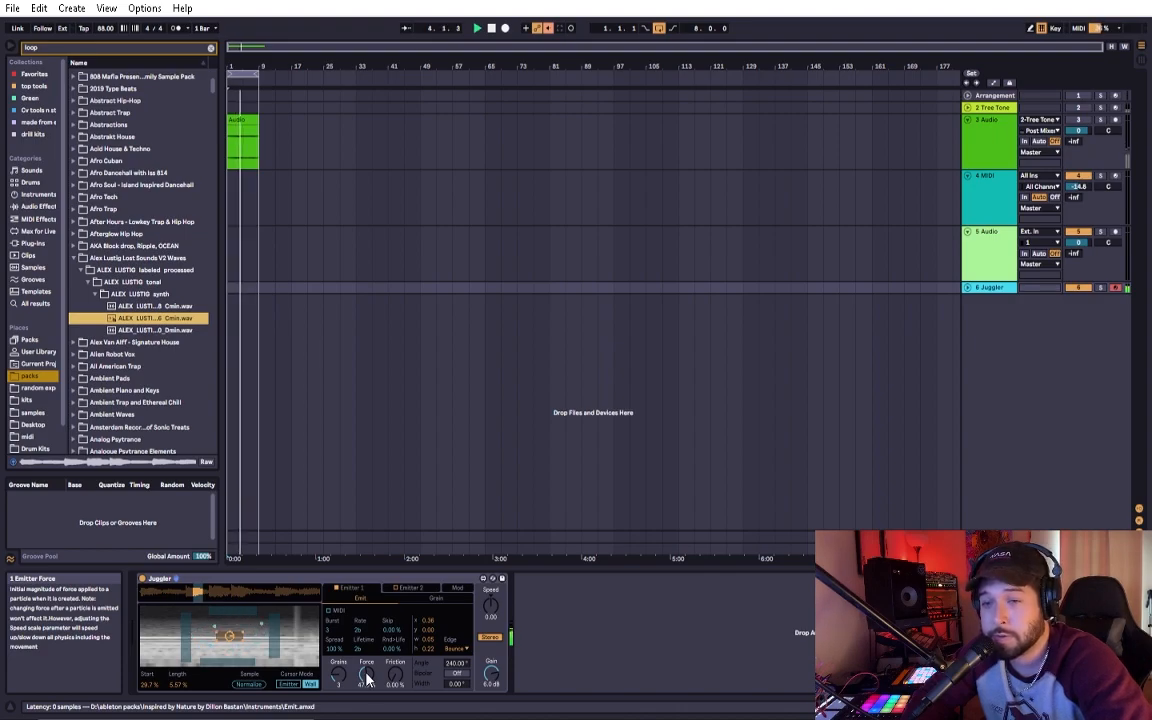
{"action": "left_click", "coordinate": [222, 593]}
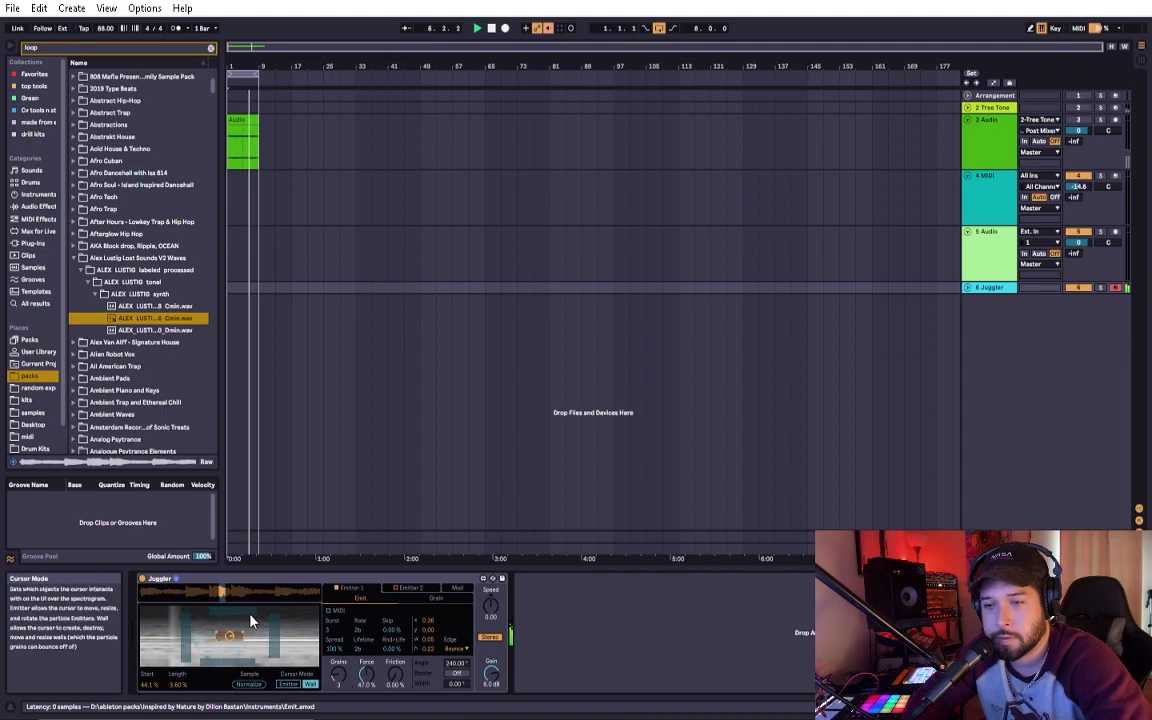
{"action": "left_click", "coordinate": [196, 592]}
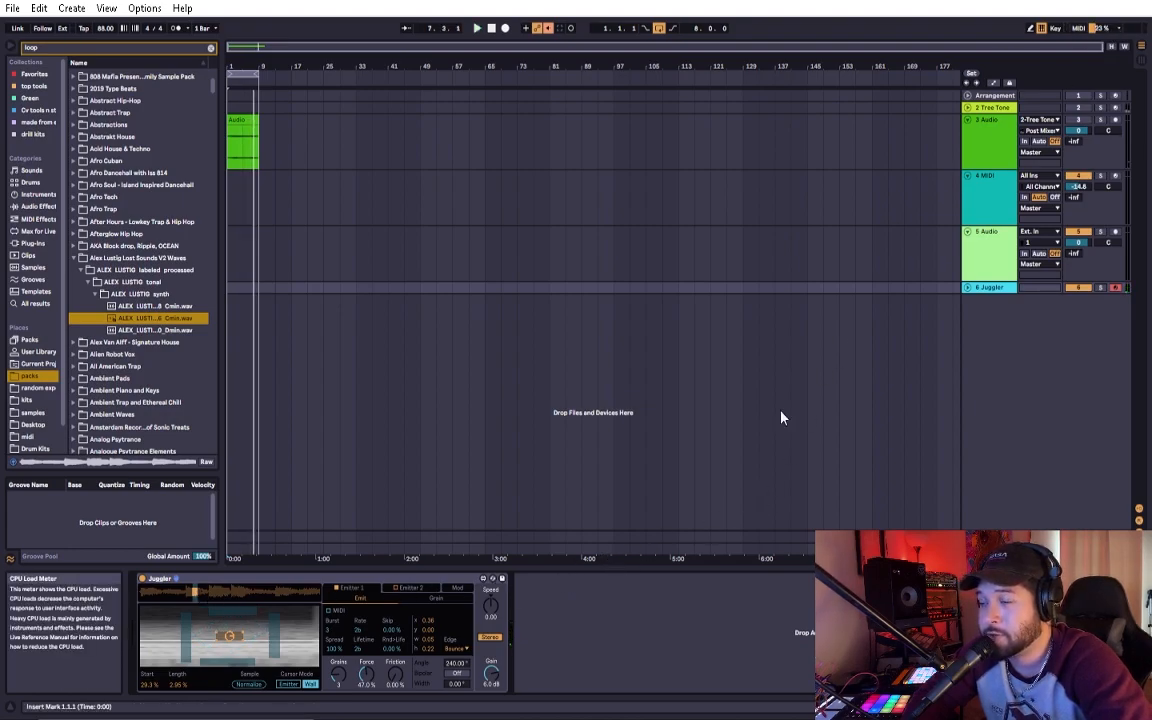
{"action": "left_click", "coordinate": [225, 598]}
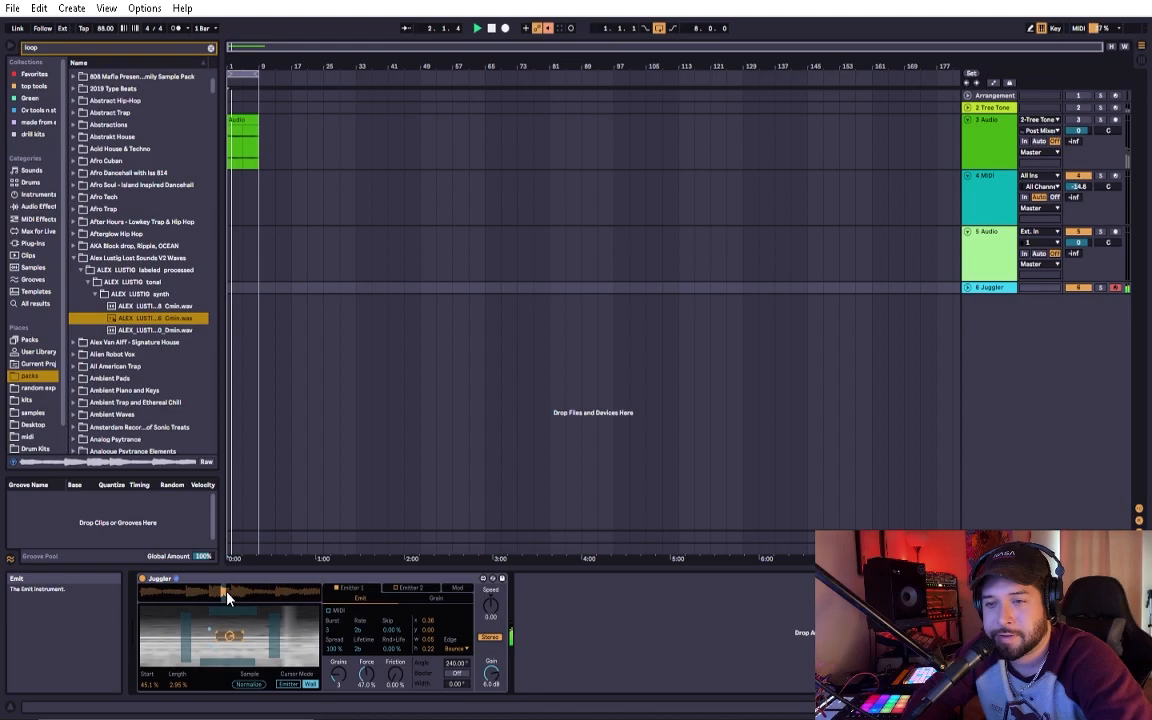
{"action": "left_click_drag", "start_coordinate": [227, 593], "coordinate": [196, 596]}
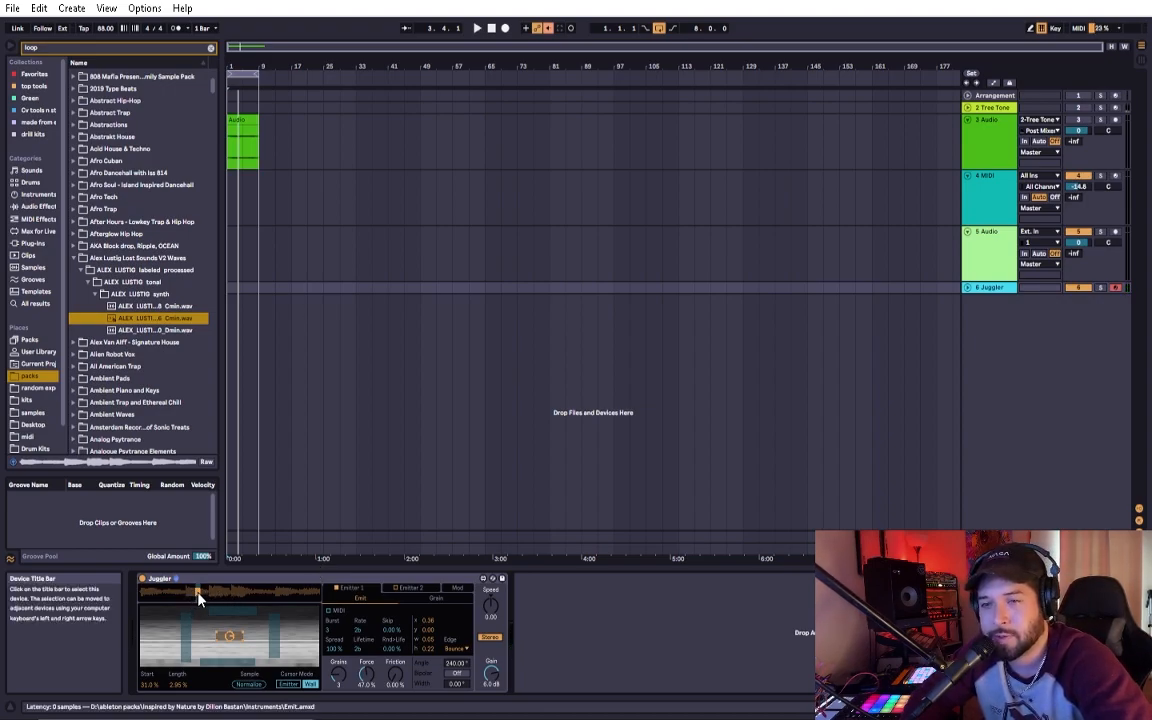
{"action": "left_click_drag", "start_coordinate": [198, 598], "coordinate": [242, 610]}
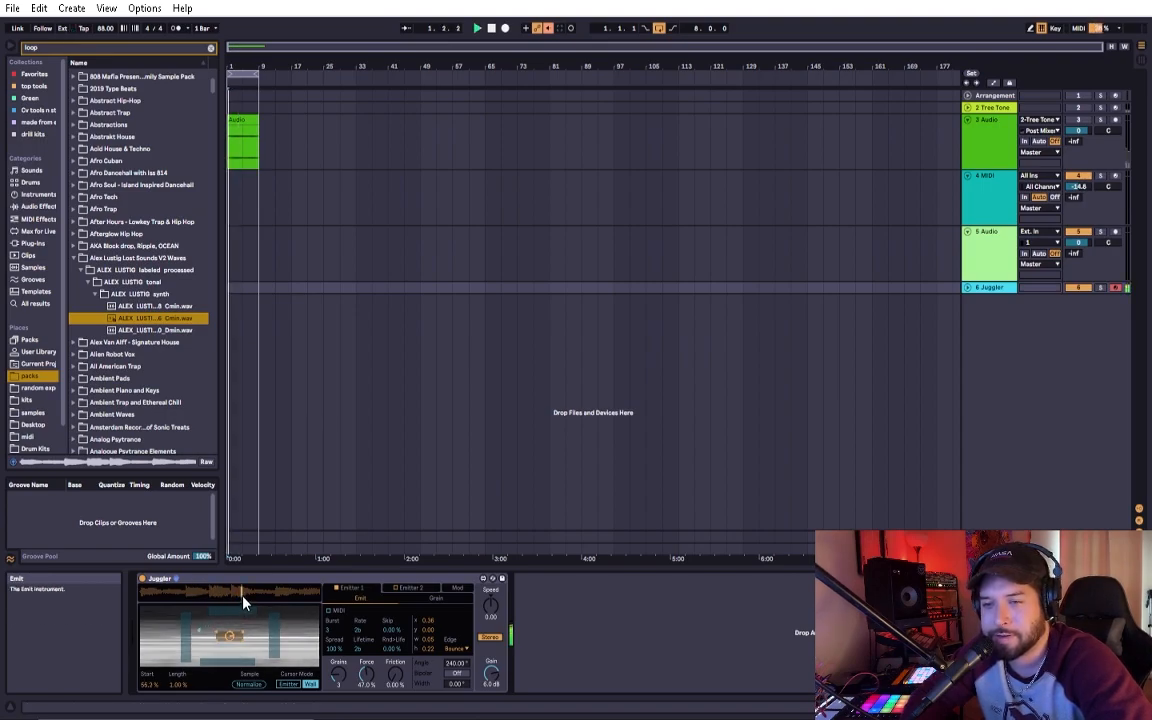
{"action": "left_click_drag", "start_coordinate": [242, 600], "coordinate": [290, 597]}
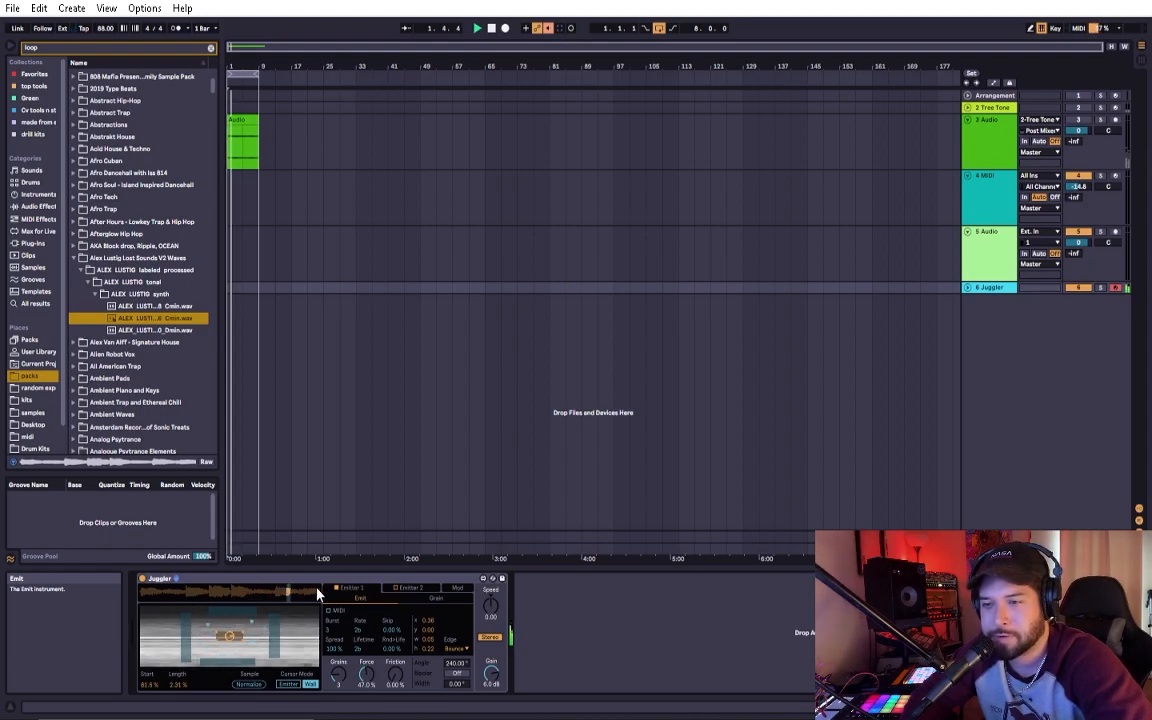
Show Emitter 2's settings and move Juggler's sample start to 52.0% with a length of 1.00%.
{"action": "left_click", "coordinate": [405, 590]}
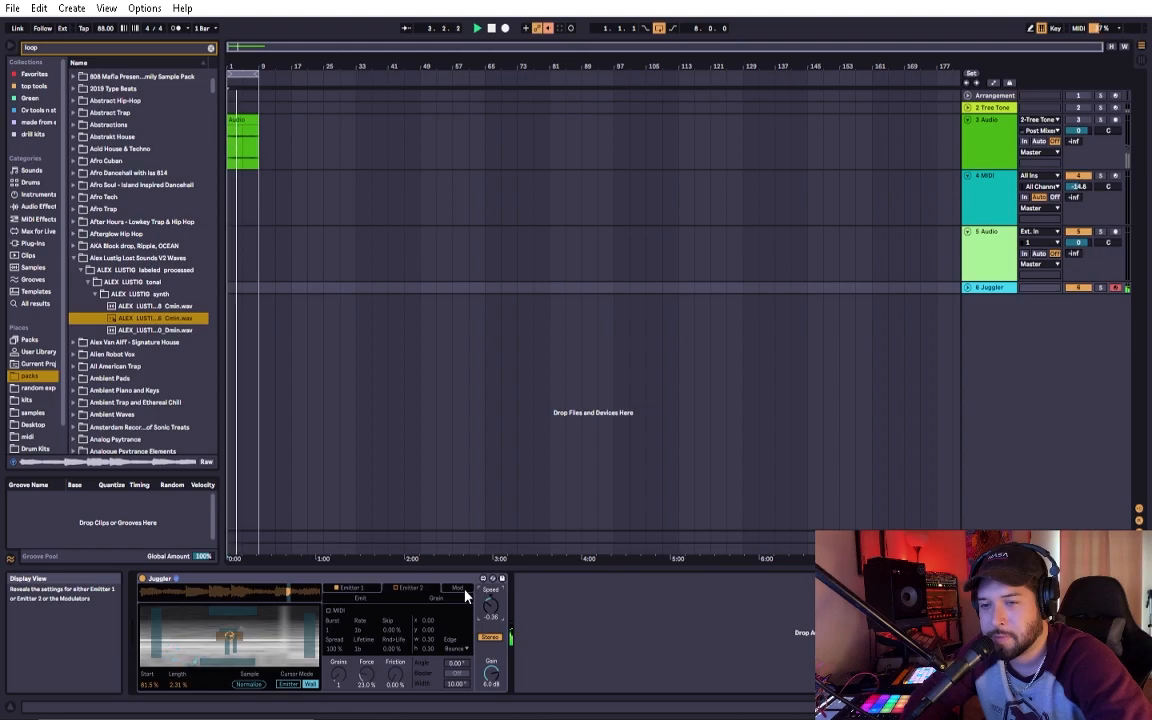
{"action": "left_click", "coordinate": [237, 595]}
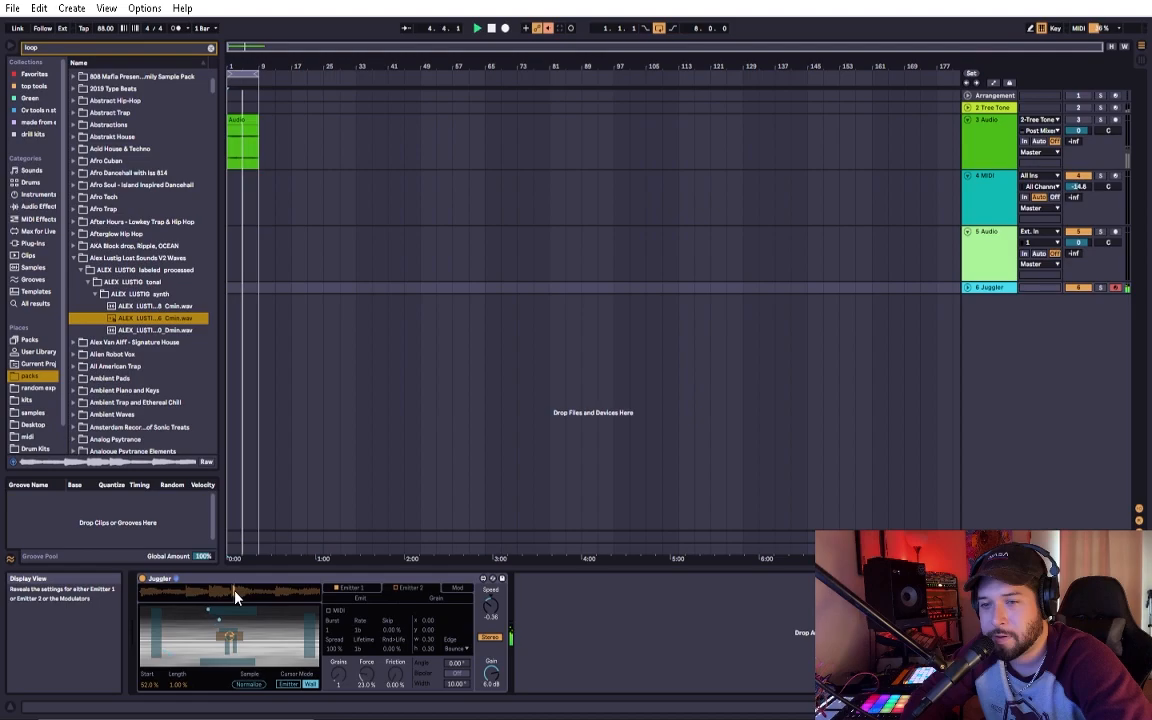
{"action": "left_click_drag", "start_coordinate": [235, 597], "coordinate": [238, 597]}
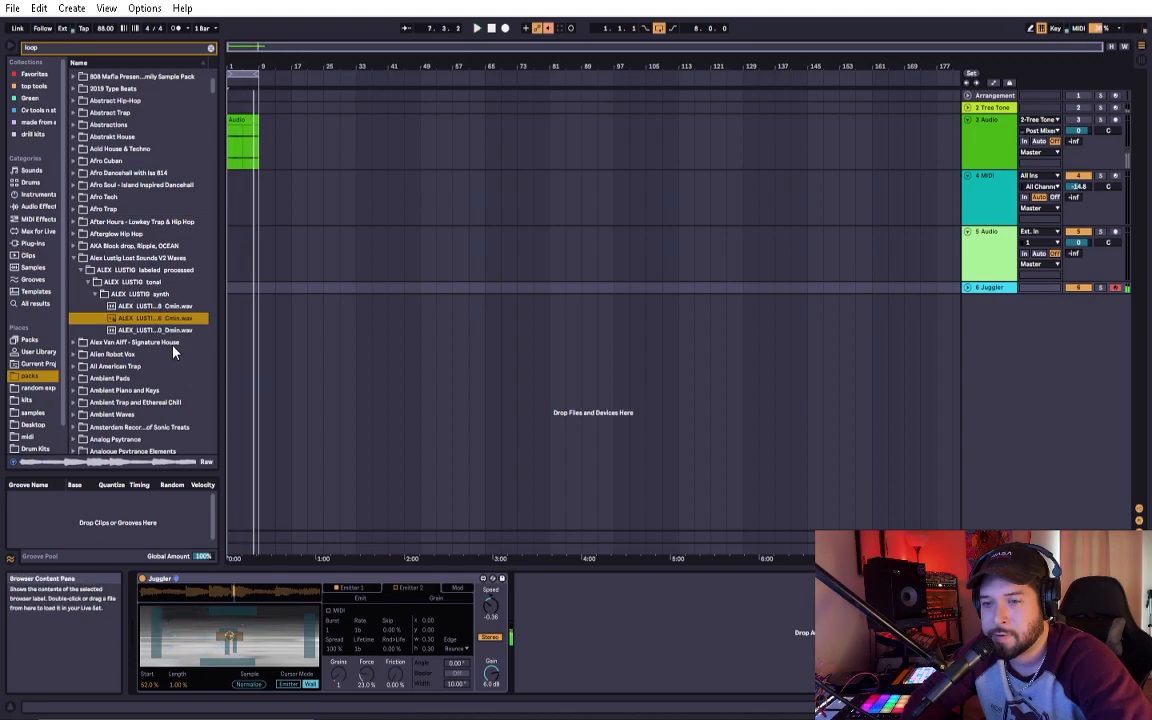
Adjust the filter center in Emitter 1's Grain settings and audition Juggler.
{"action": "left_click", "coordinate": [363, 592]}
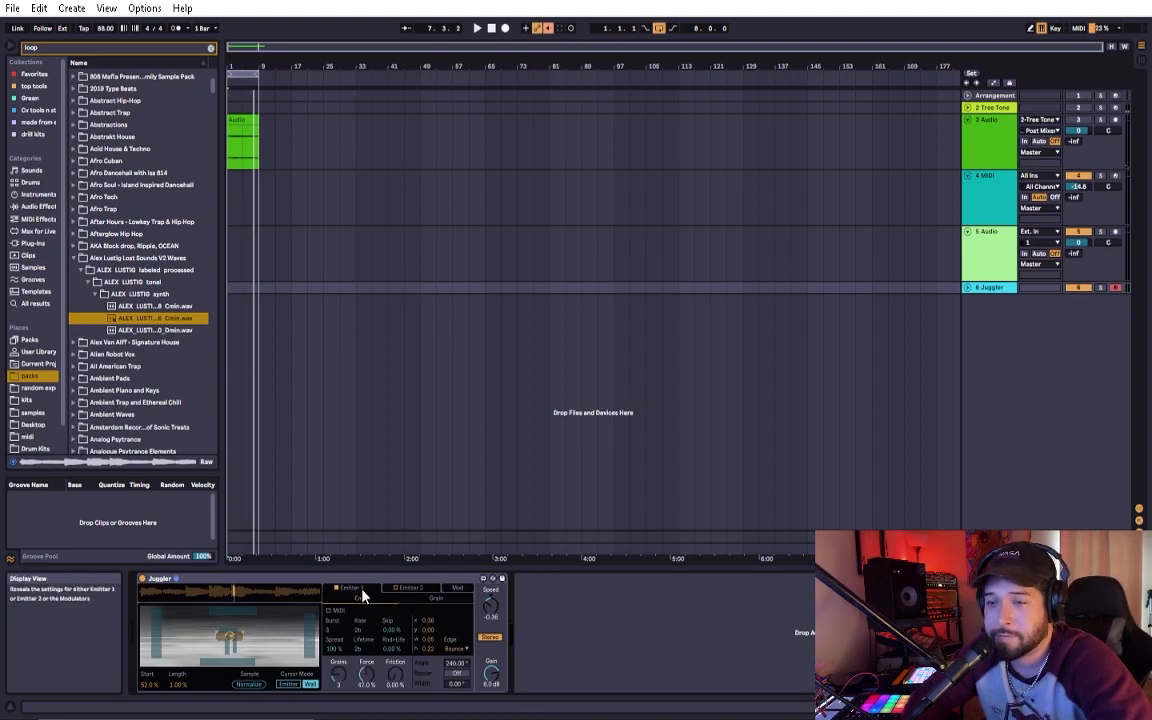
{"action": "left_click", "coordinate": [445, 605]}
{"action": "left_click_drag", "start_coordinate": [344, 633], "coordinate": [332, 581]}
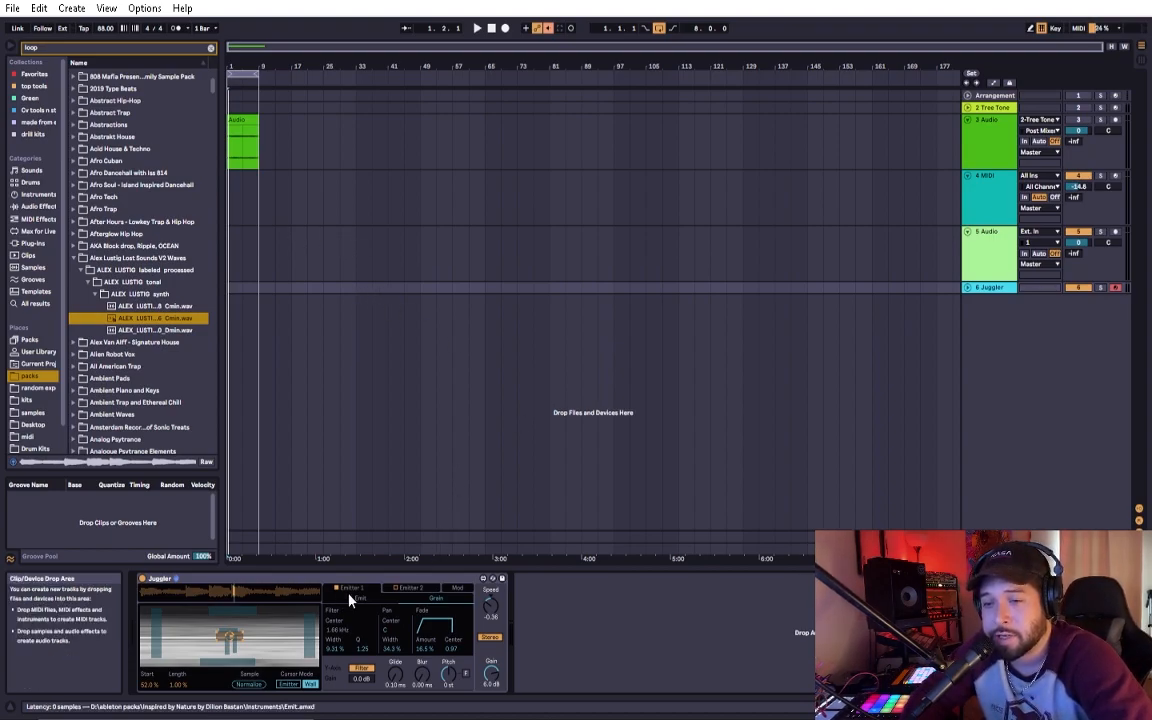
{"action": "key", "text": "space"}
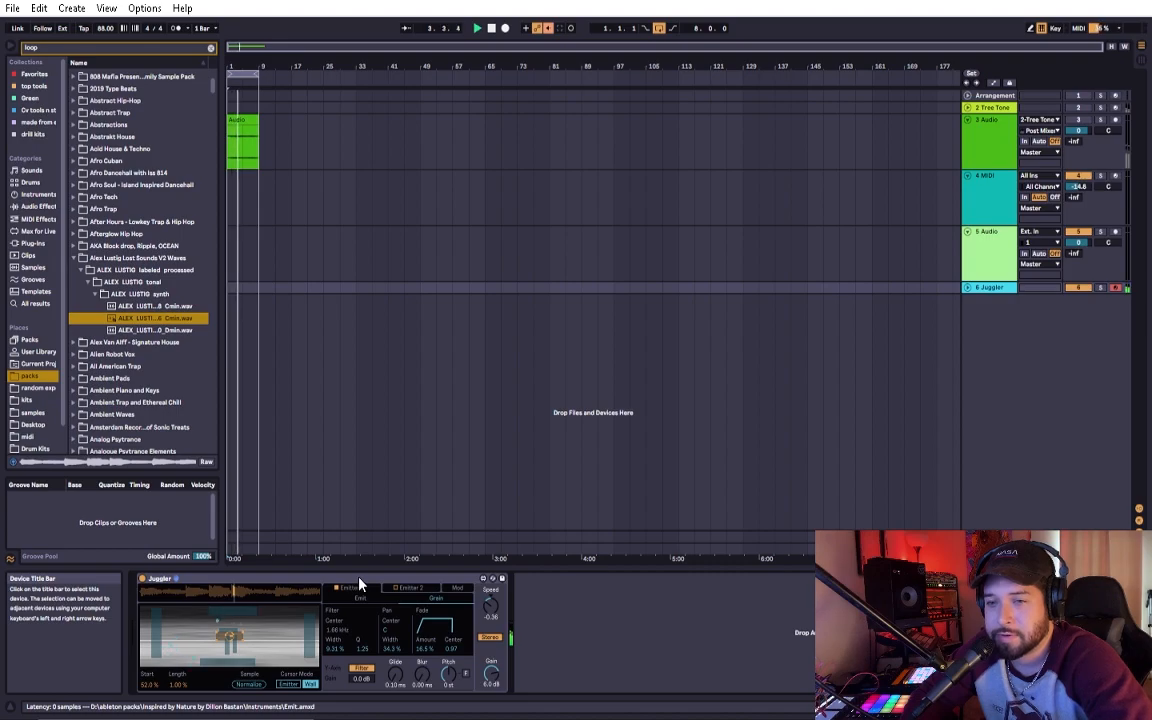
{"action": "key", "text": "space"}
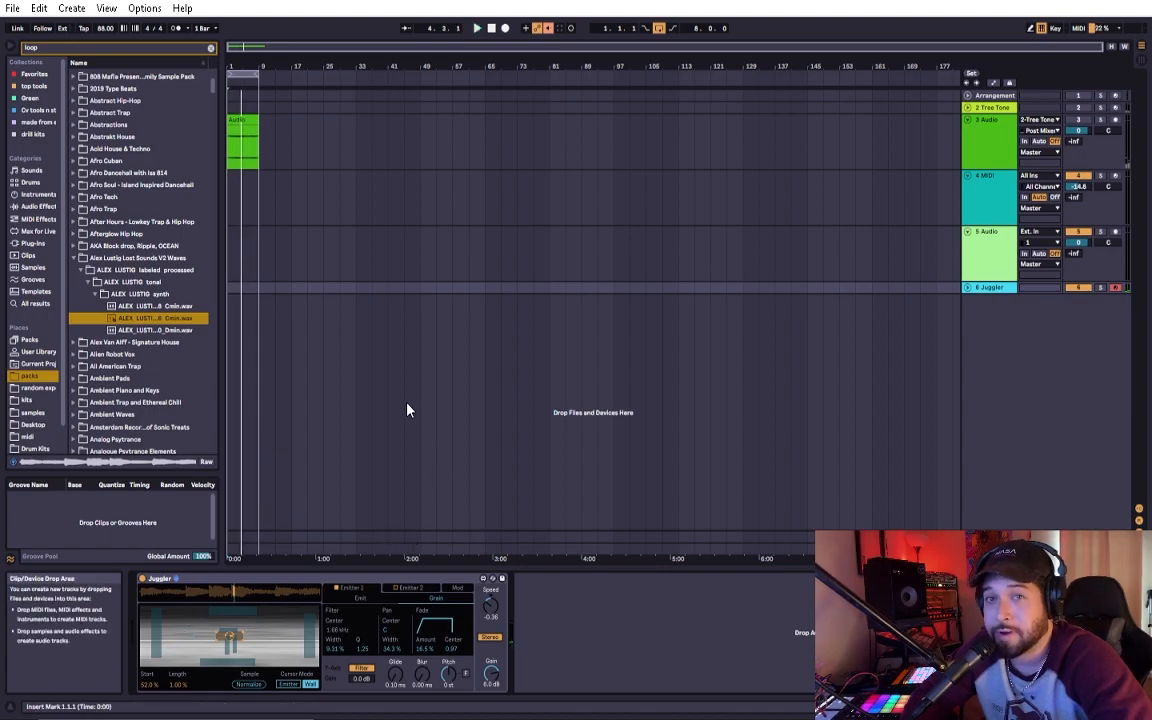
Activate the 3 Audio track and unfold the 6 Juggler track to lower its volume against it.
{"action": "left_click", "coordinate": [895, 121]}
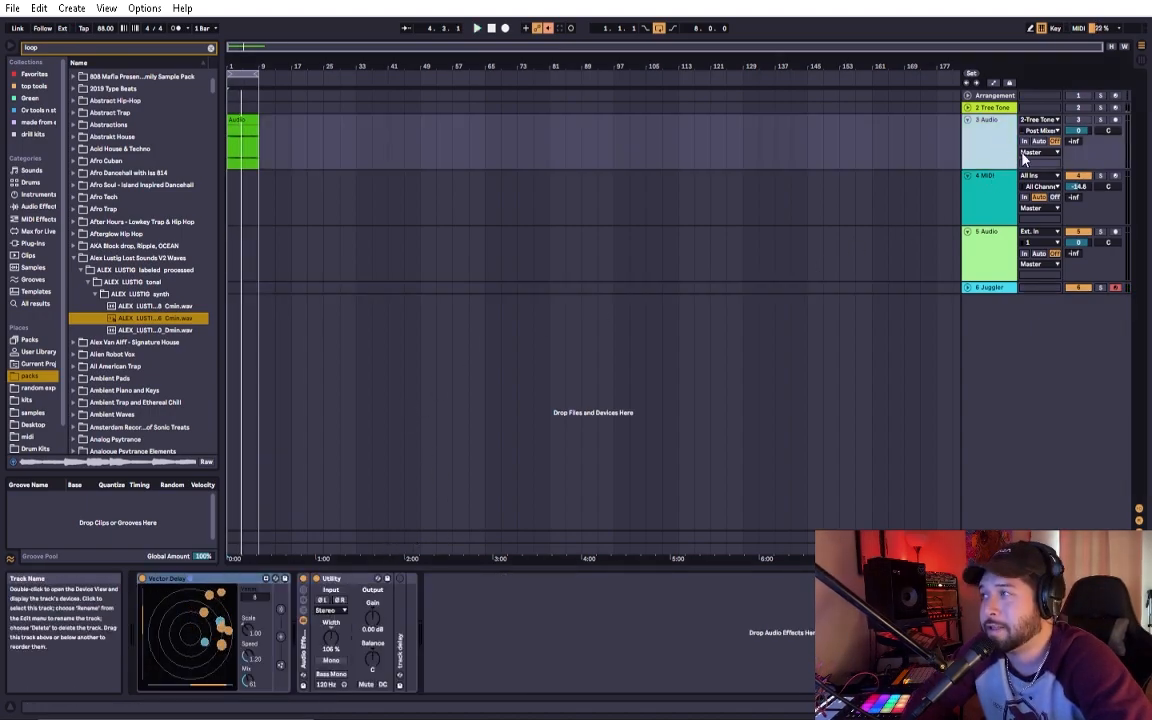
{"action": "left_click", "coordinate": [1080, 127]}
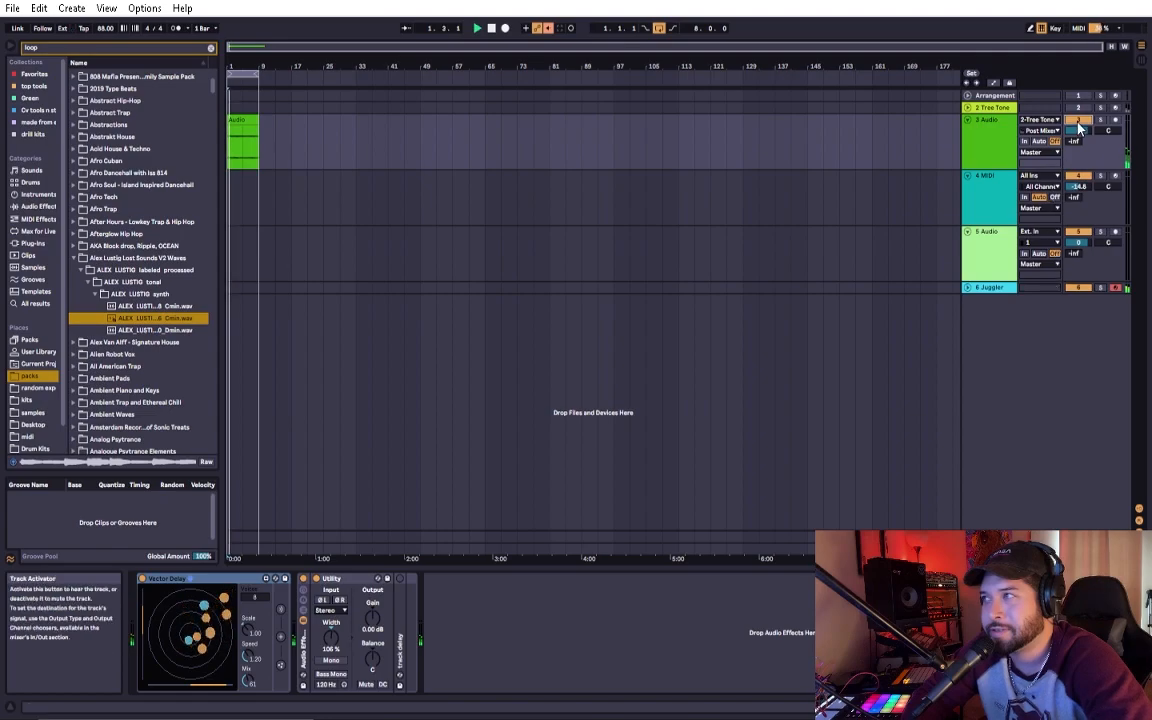
{"action": "left_click", "coordinate": [967, 290]}
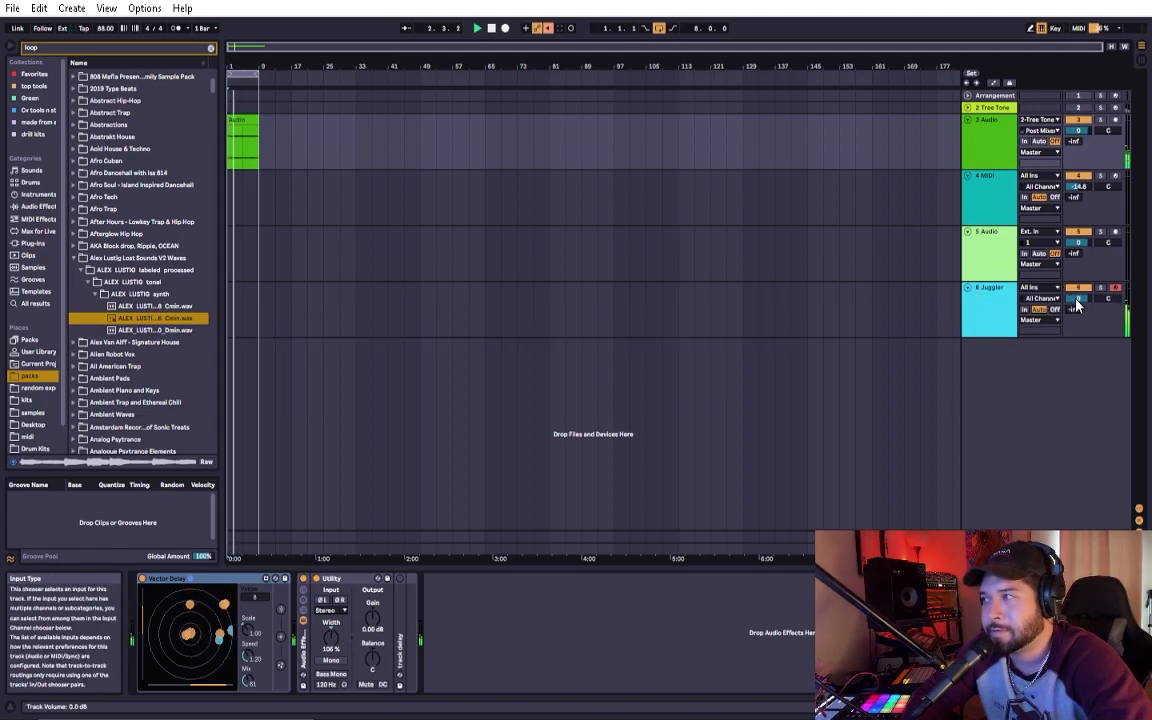
Delete the Tree Tone track and the two unused MIDI and Audio tracks above the Juggler track.
{"action": "left_click", "coordinate": [990, 107]}
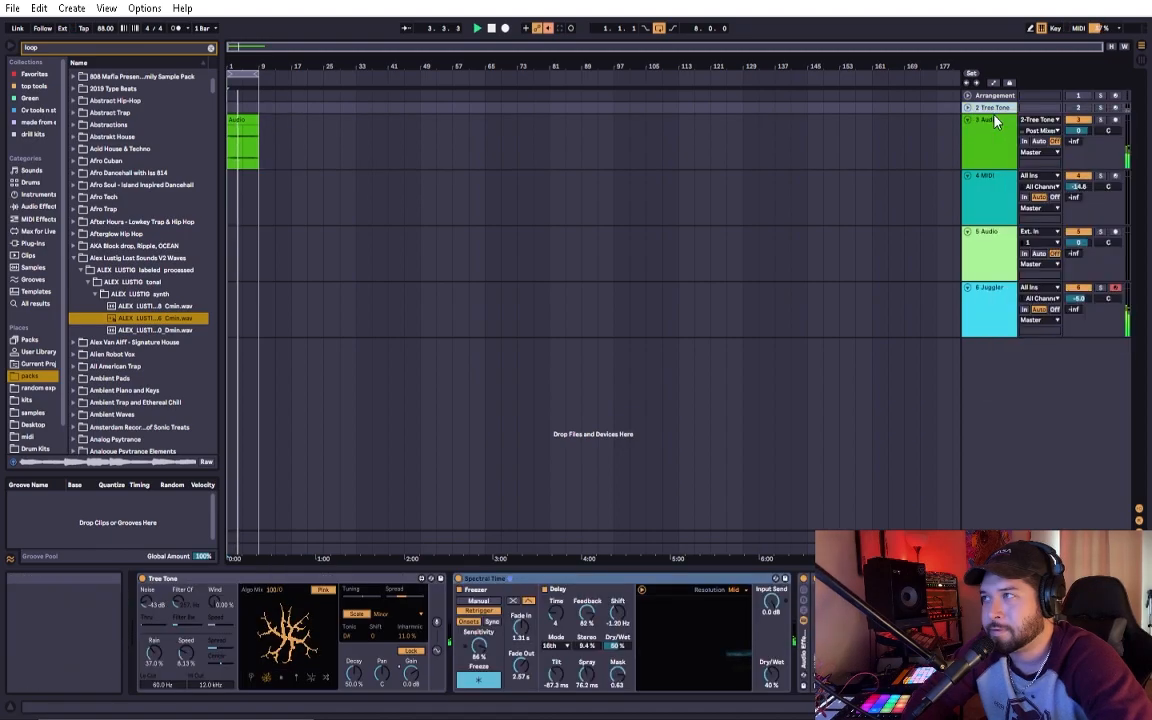
{"action": "key", "text": "Delete"}
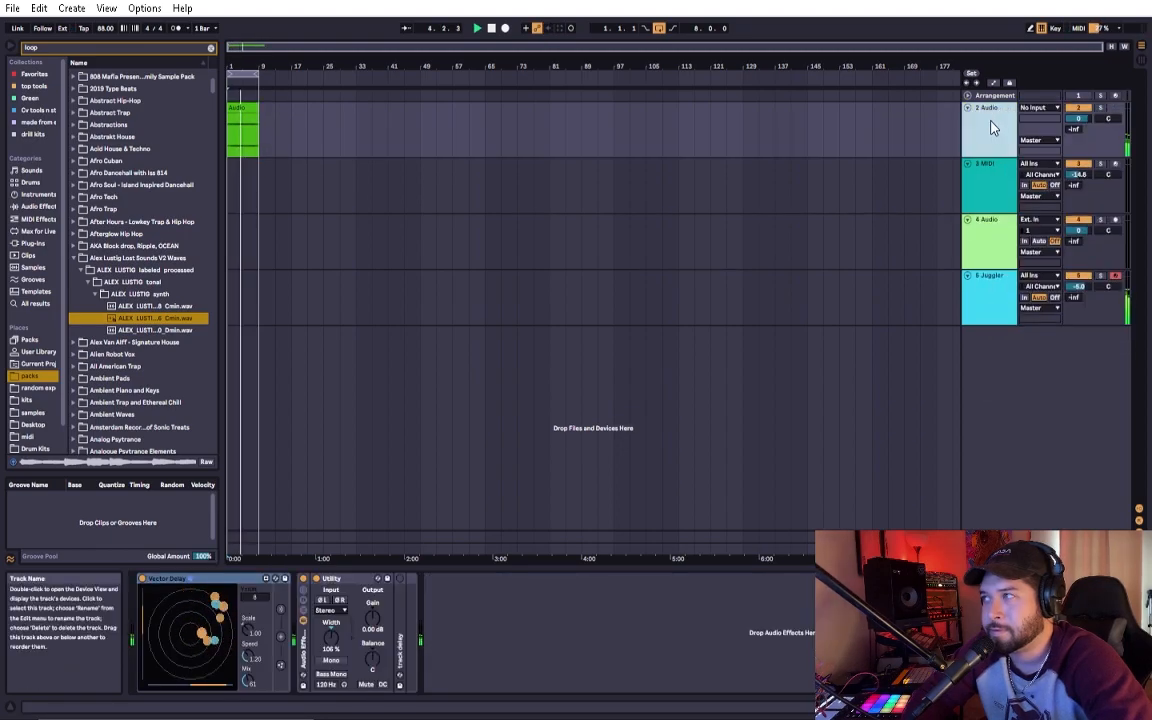
{"action": "left_click", "coordinate": [986, 190]}
{"action": "right_click", "coordinate": [987, 190]}
{"action": "left_click", "coordinate": [1004, 229]}
{"action": "right_click", "coordinate": [987, 184]}
{"action": "left_click", "coordinate": [1004, 224]}
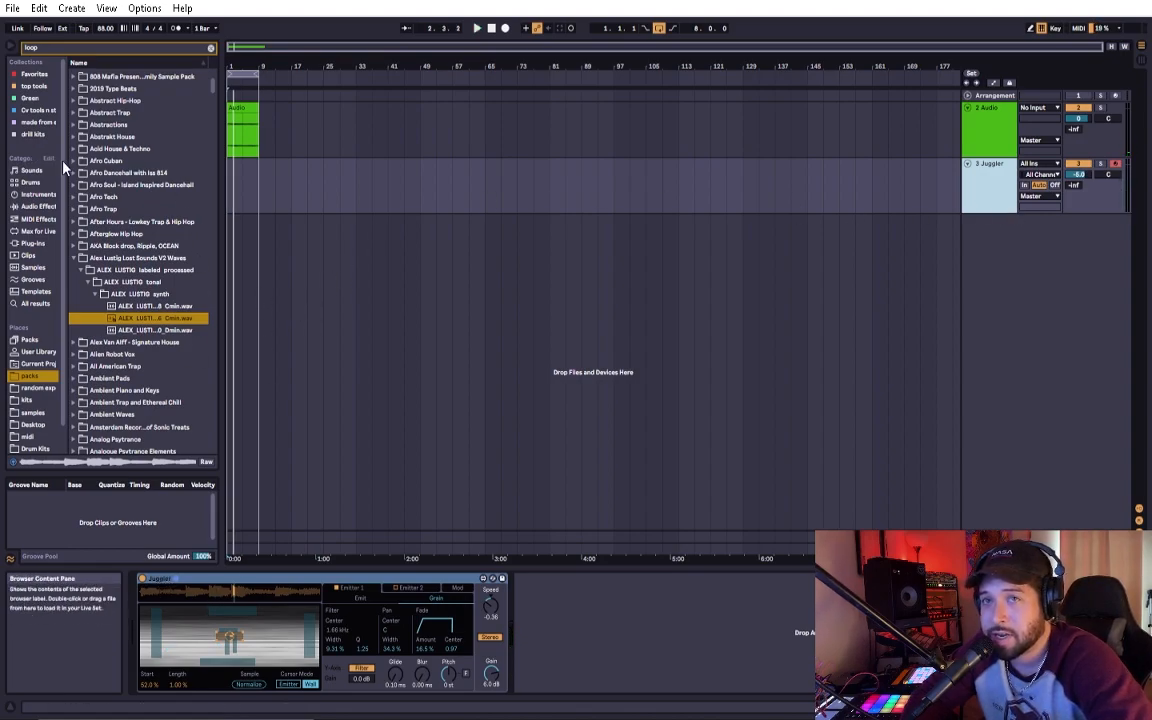
Replace the sample in the Juggler device with the Dmin loop from the Alex Lustig synth folder.
{"action": "double_click", "coordinate": [148, 330]}
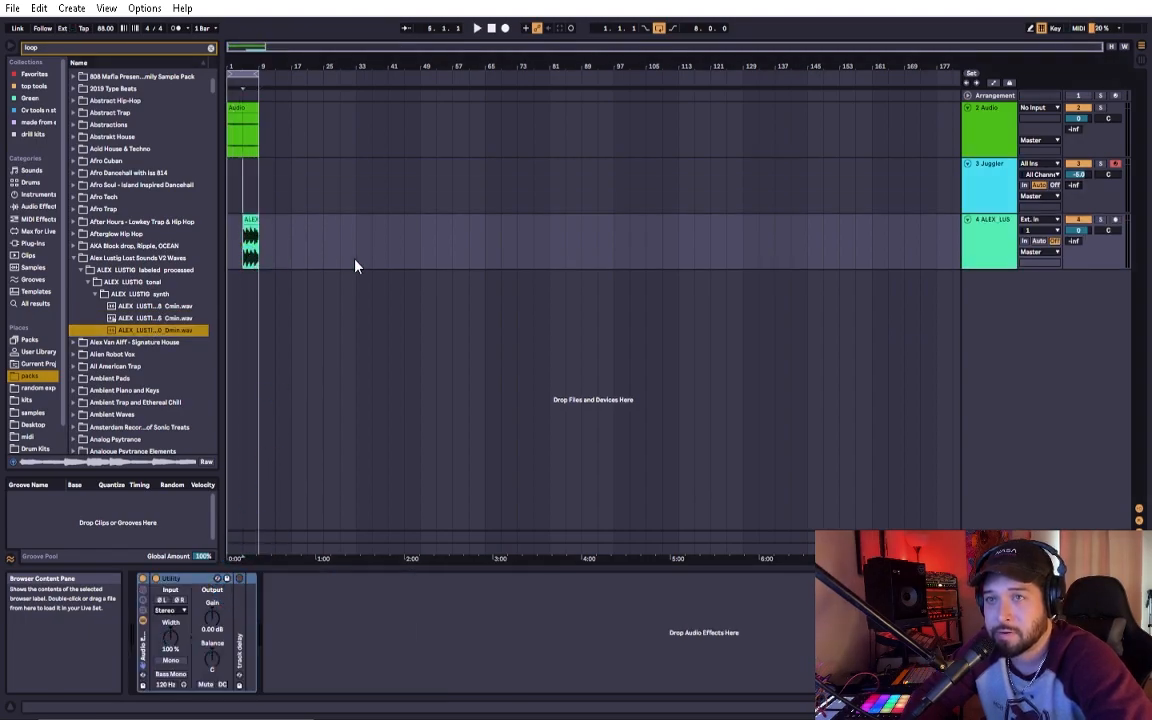
{"action": "key", "text": "ctrl+z"}
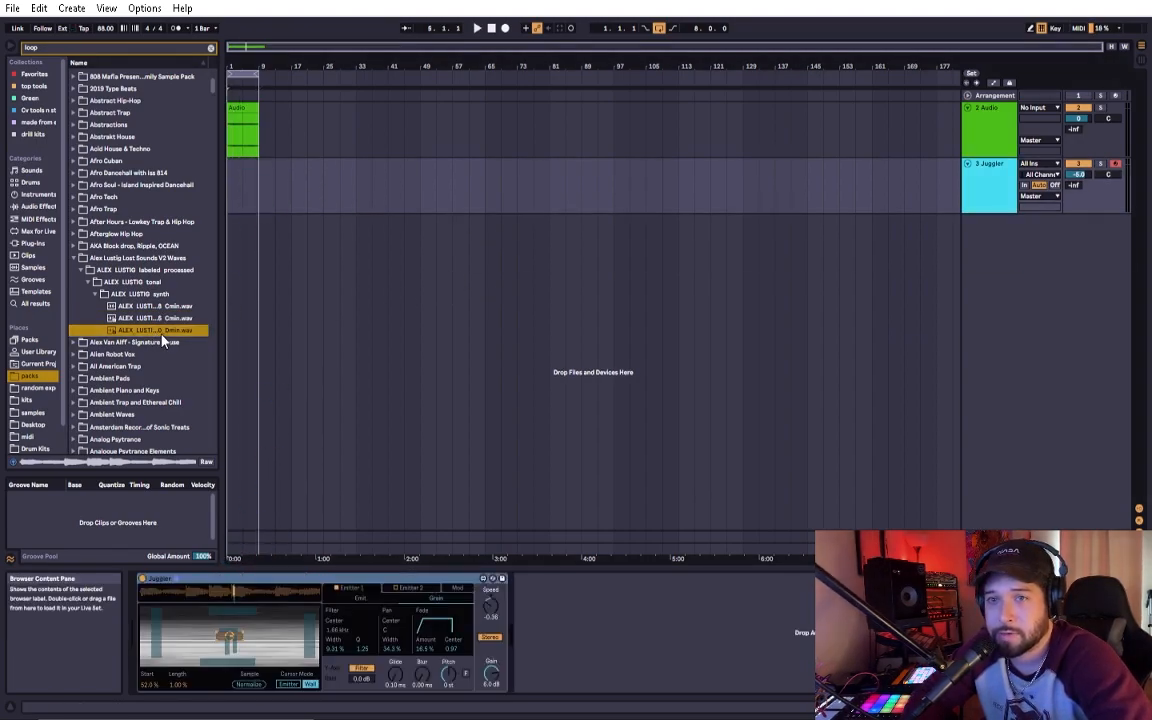
{"action": "left_click_drag", "start_coordinate": [148, 330], "coordinate": [226, 618]}
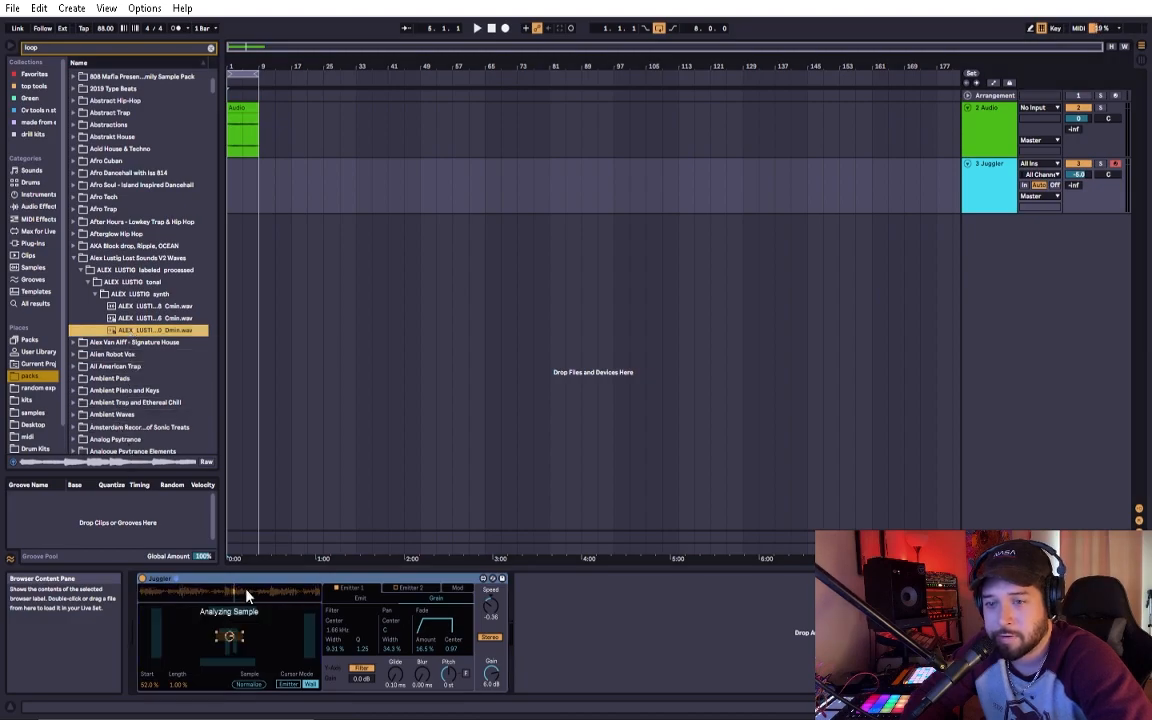
During playback, audition the new loop at different sample start positions and set Start to 0.00%.
{"action": "key", "text": "space"}
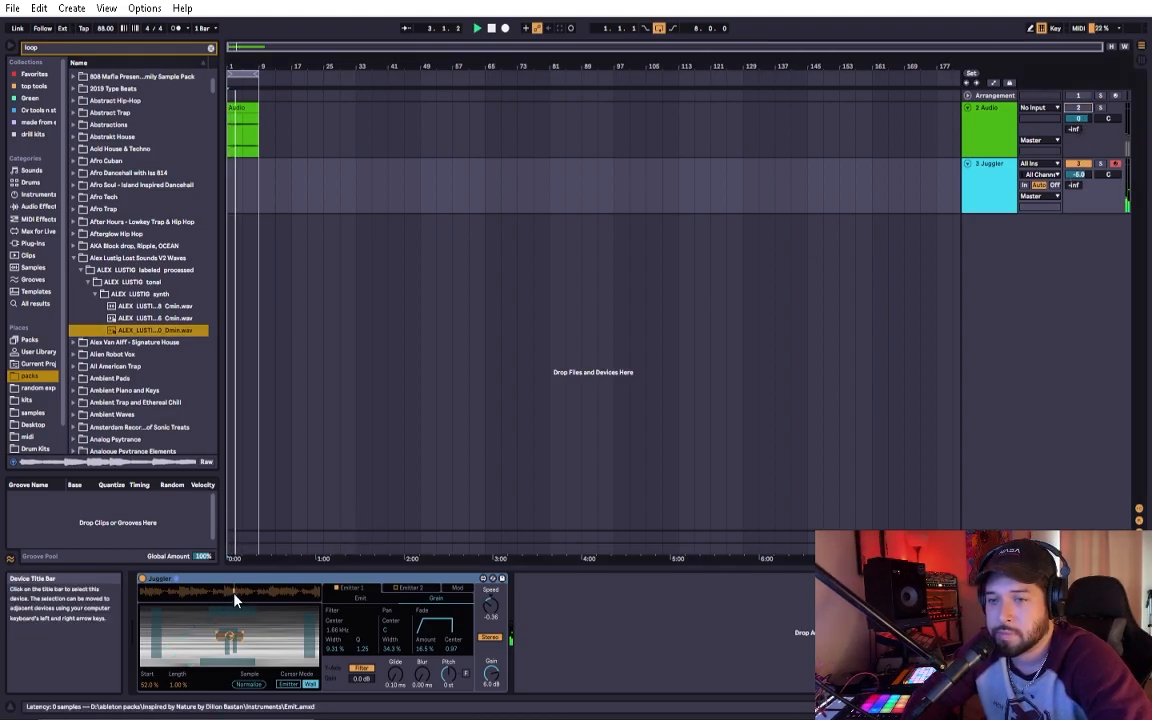
{"action": "left_click_drag", "start_coordinate": [235, 598], "coordinate": [214, 598]}
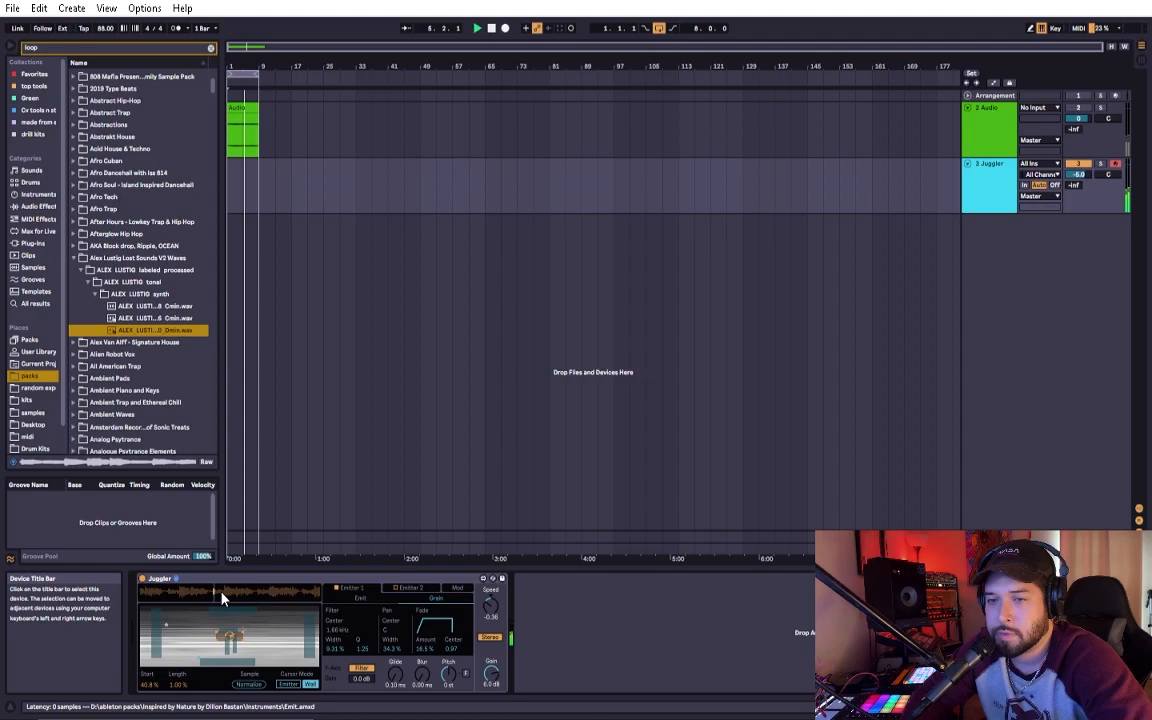
{"action": "left_click_drag", "start_coordinate": [216, 599], "coordinate": [266, 603]}
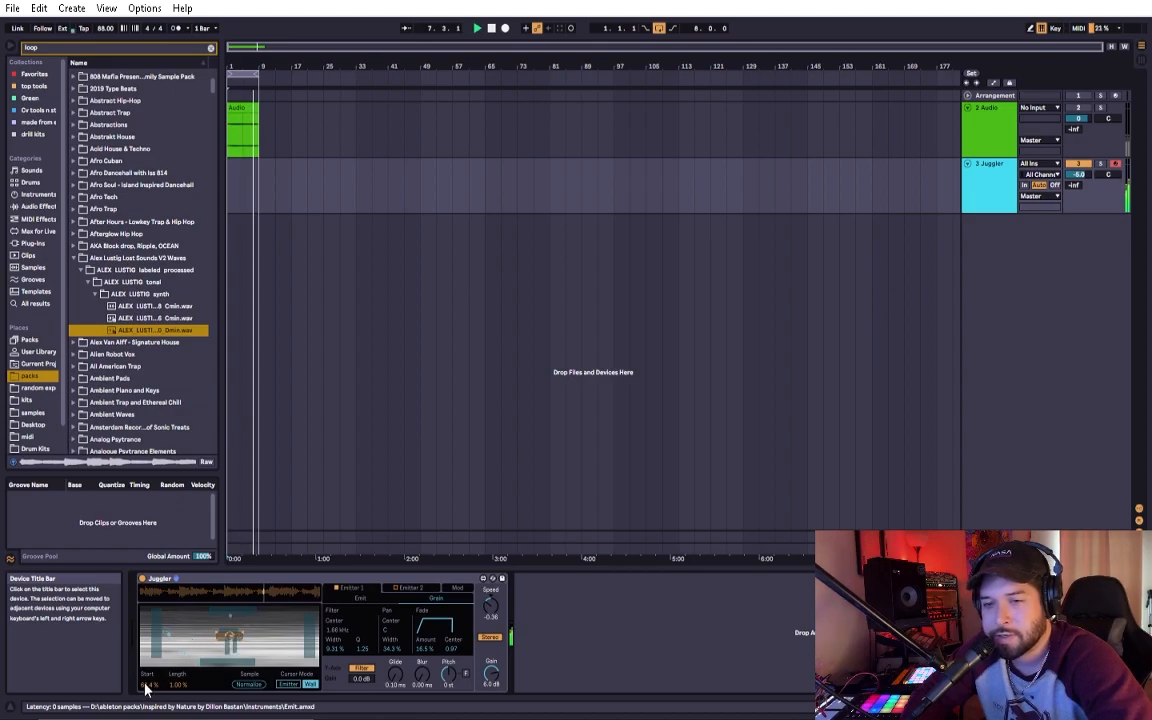
{"action": "mouse_move", "coordinate": [148, 684]}
{"action": "left_mouse_down"}
{"action": "mouse_move", "coordinate": [148, 719]}
{"action": "mouse_move", "coordinate": [148, 631]}
{"action": "mouse_move", "coordinate": [148, 685]}
{"action": "left_mouse_up"}
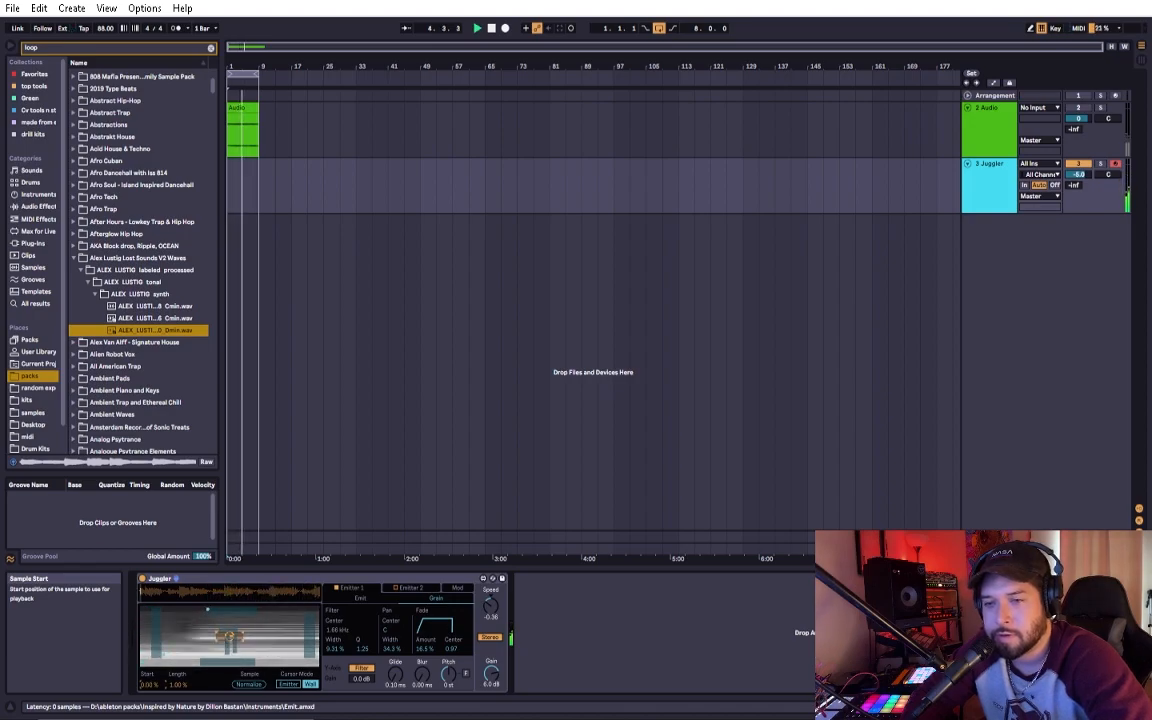
Clear the browser search and open the Modulators folder of the audio effects.
{"action": "left_click", "coordinate": [210, 48]}
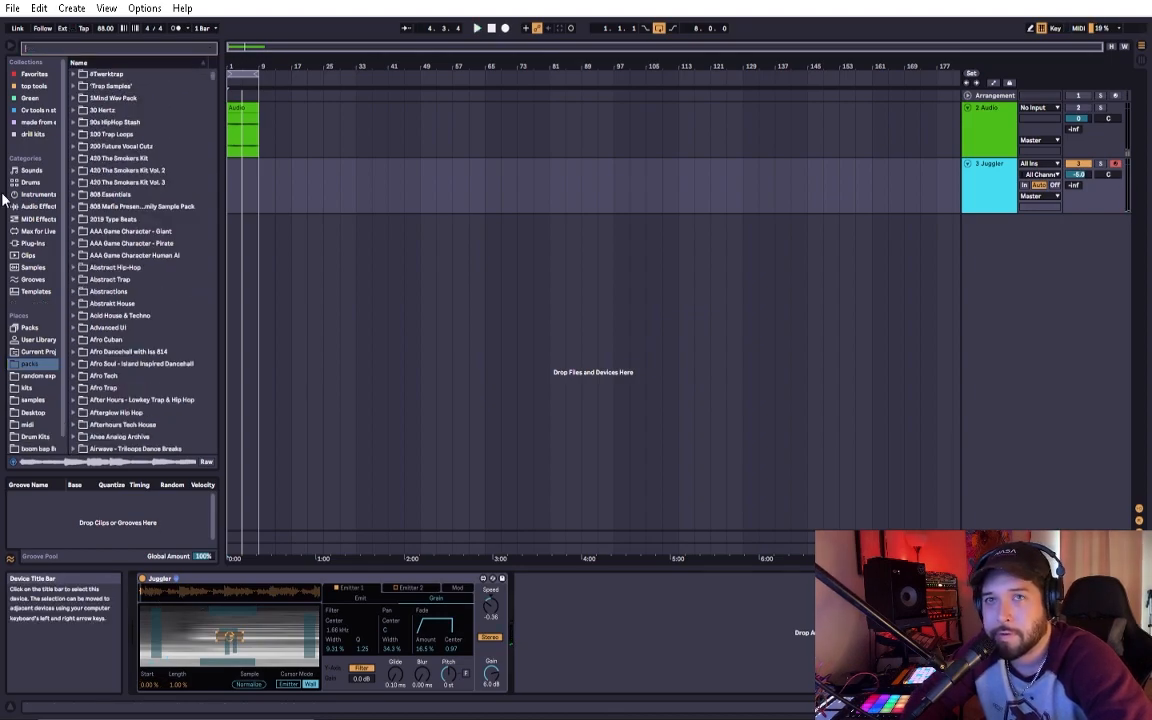
{"action": "left_click", "coordinate": [40, 219]}
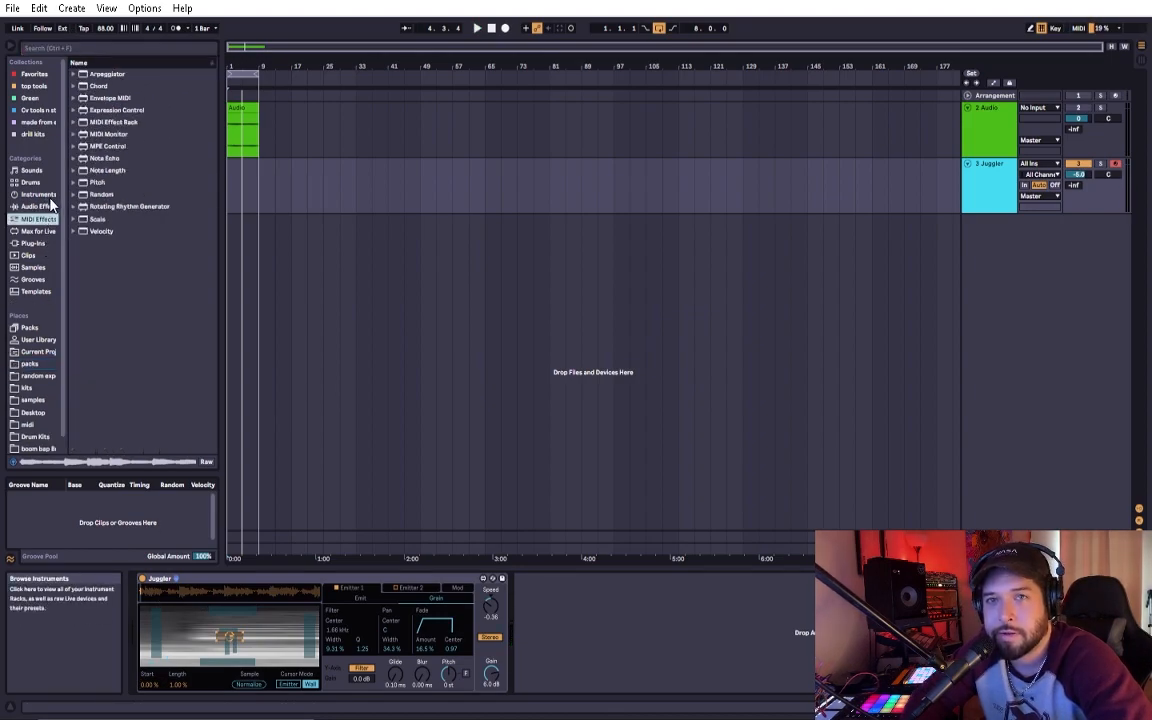
{"action": "left_click", "coordinate": [40, 206]}
{"action": "left_click", "coordinate": [105, 122]}
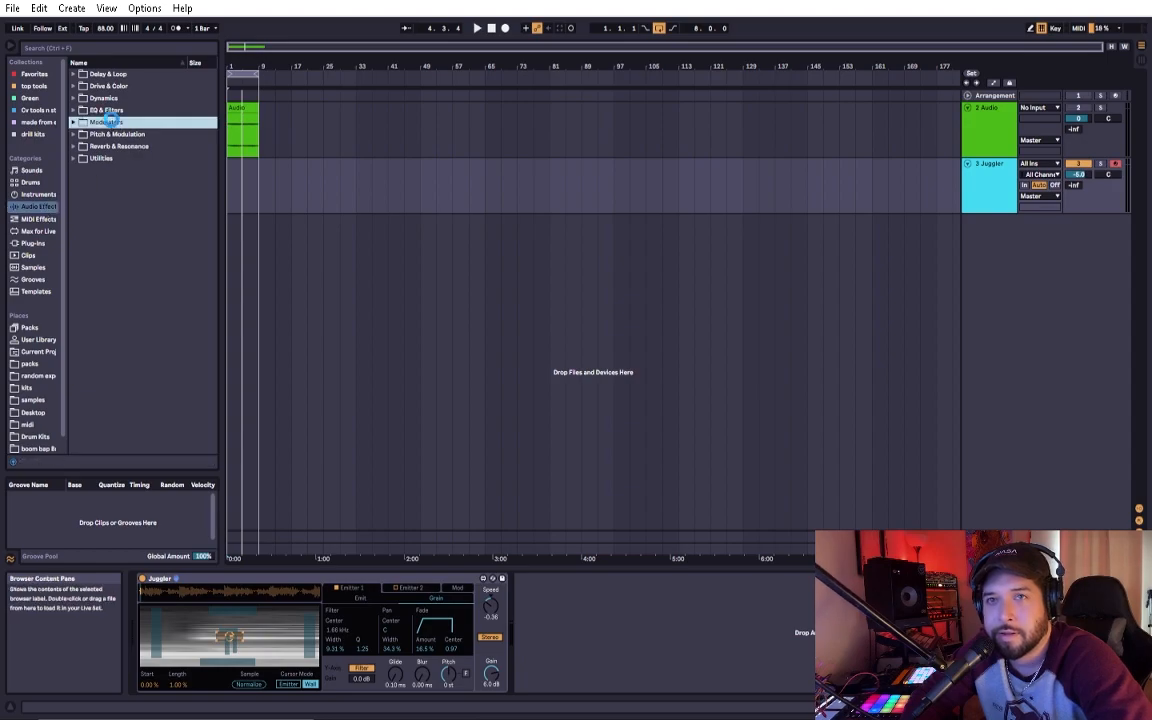
Add an LFO after the Juggler device and map it to Juggler's sample Start parameter.
{"action": "left_click", "coordinate": [99, 195]}
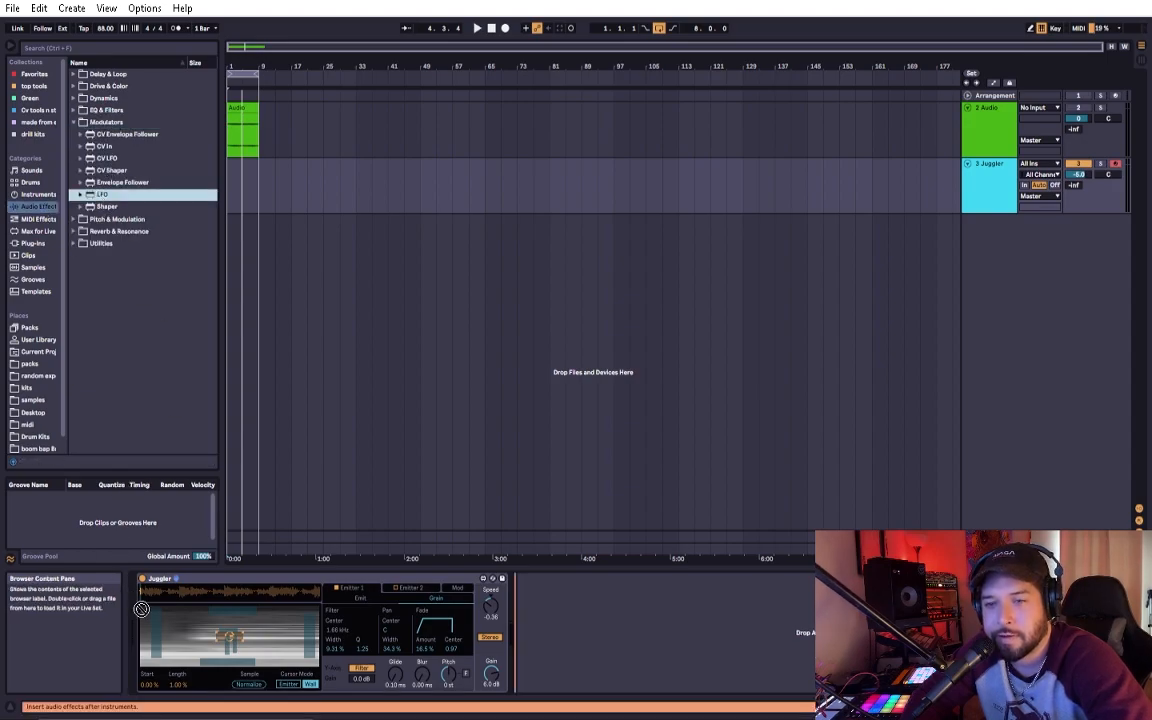
{"action": "left_click_drag", "start_coordinate": [558, 665], "coordinate": [625, 668]}
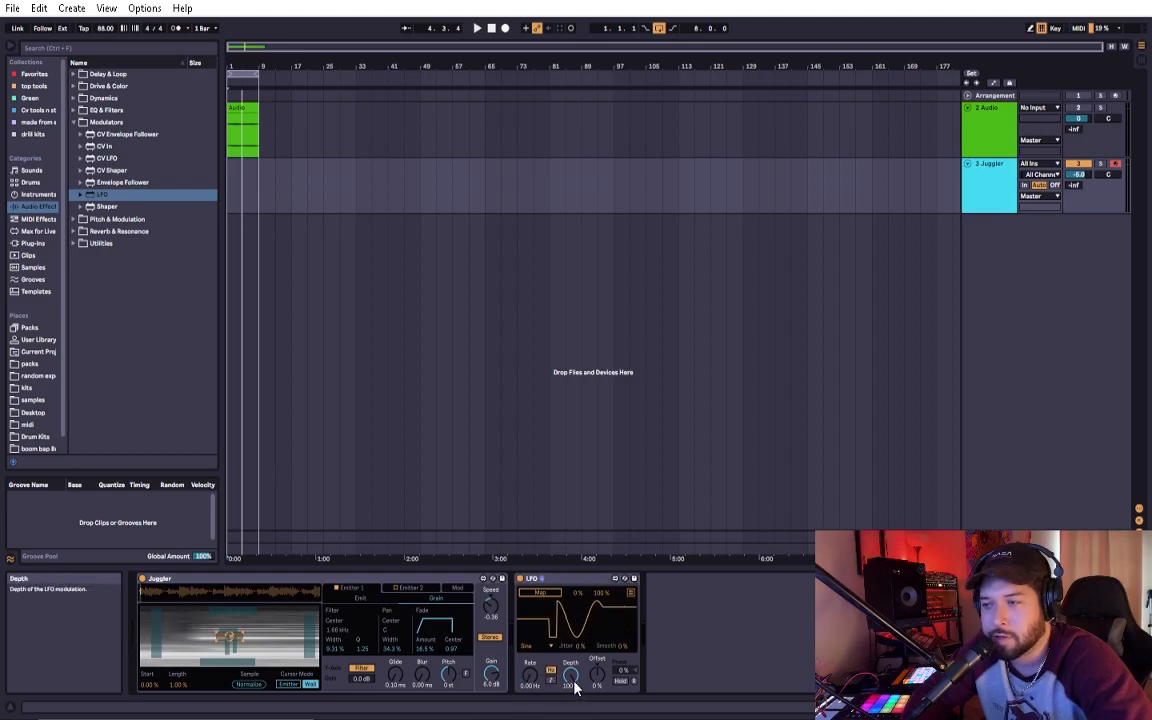
{"action": "left_click", "coordinate": [540, 592]}
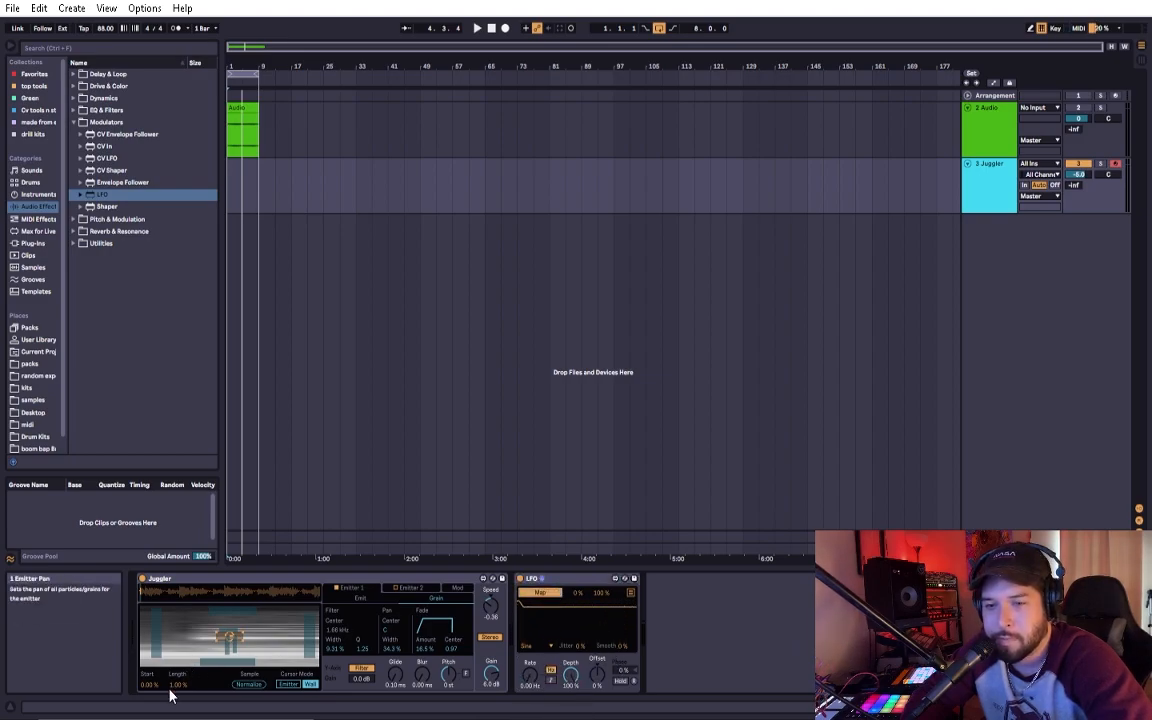
{"action": "left_click", "coordinate": [147, 684]}
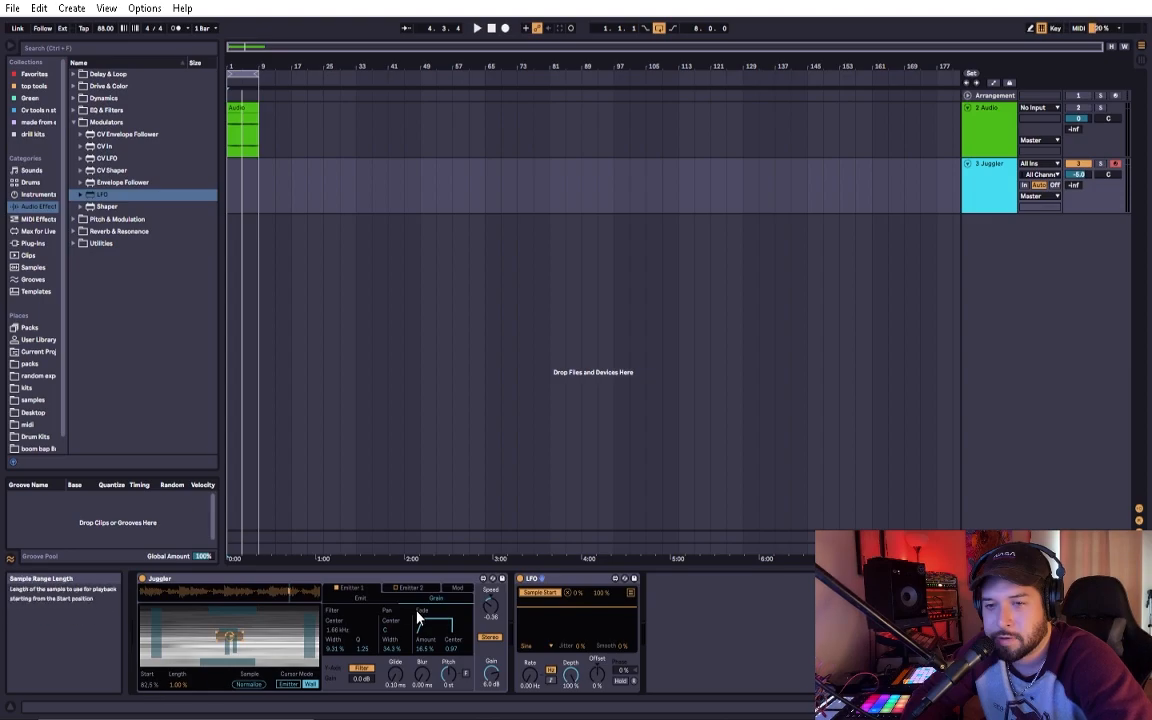
During playback, slow the LFO down, switch its waveform to Triangle and sync its rate to the tempo.
{"action": "key", "text": "space"}
{"action": "mouse_move", "coordinate": [530, 676]}
{"action": "left_mouse_down"}
{"action": "mouse_move", "coordinate": [530, 582]}
{"action": "mouse_move", "coordinate": [530, 680]}
{"action": "left_mouse_up"}
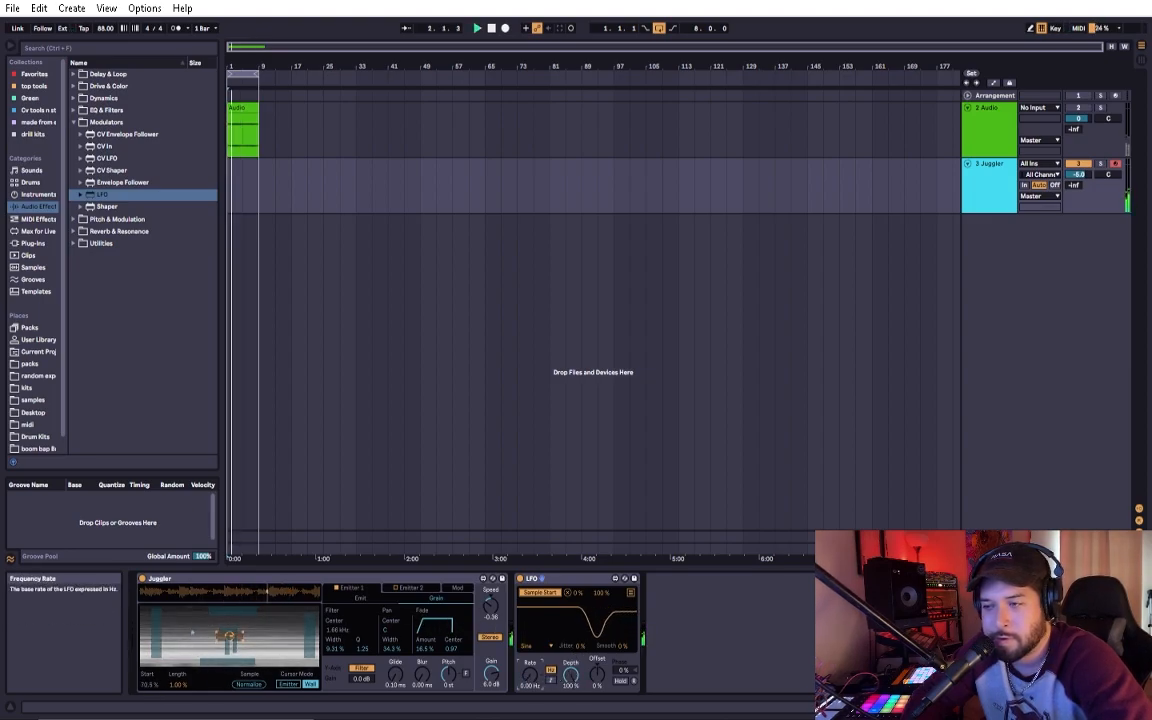
{"action": "left_click", "coordinate": [548, 650]}
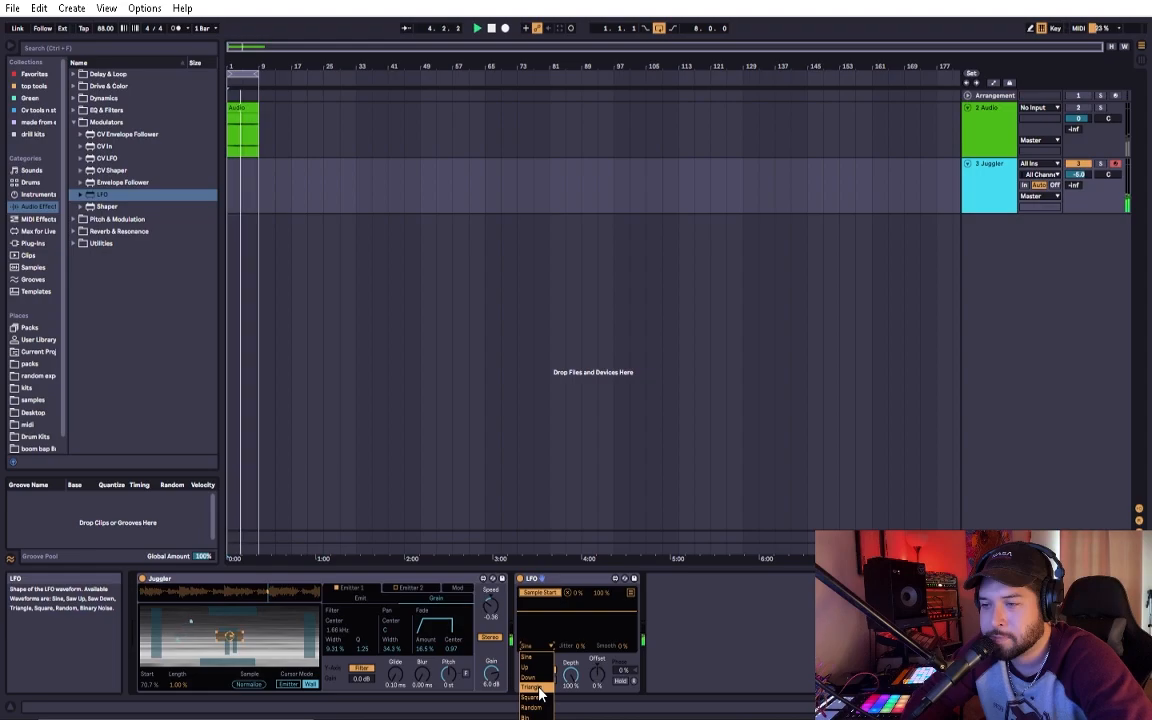
{"action": "left_click", "coordinate": [538, 688]}
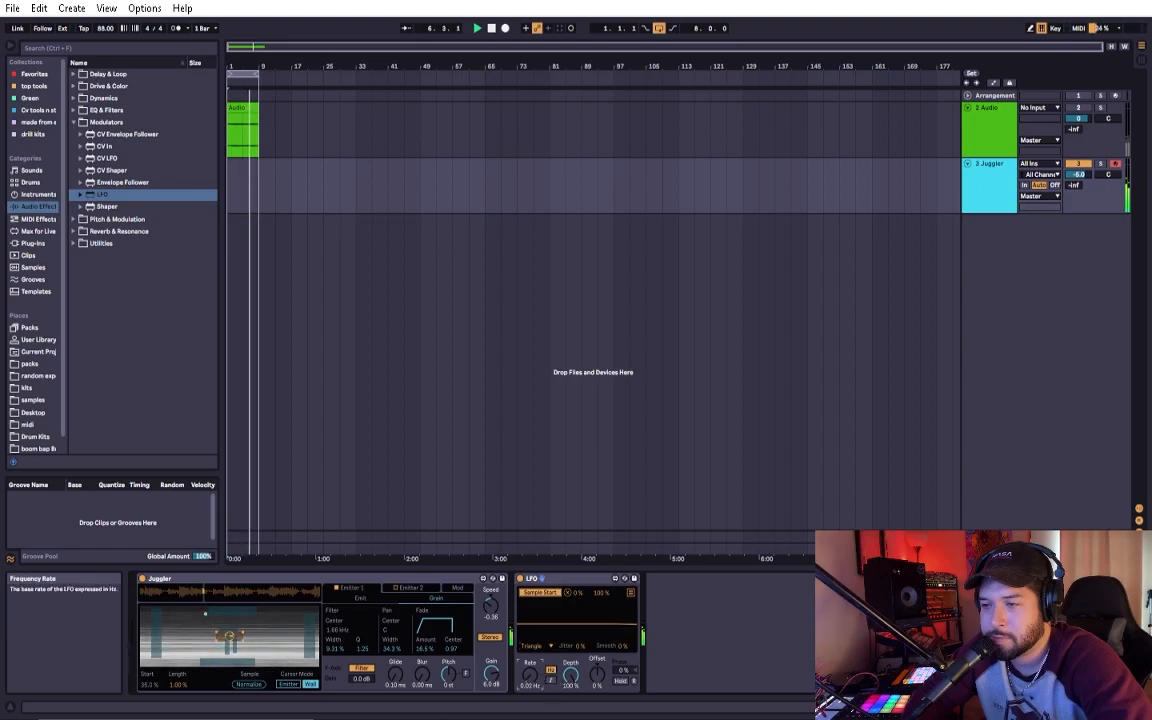
{"action": "left_click", "coordinate": [551, 682]}
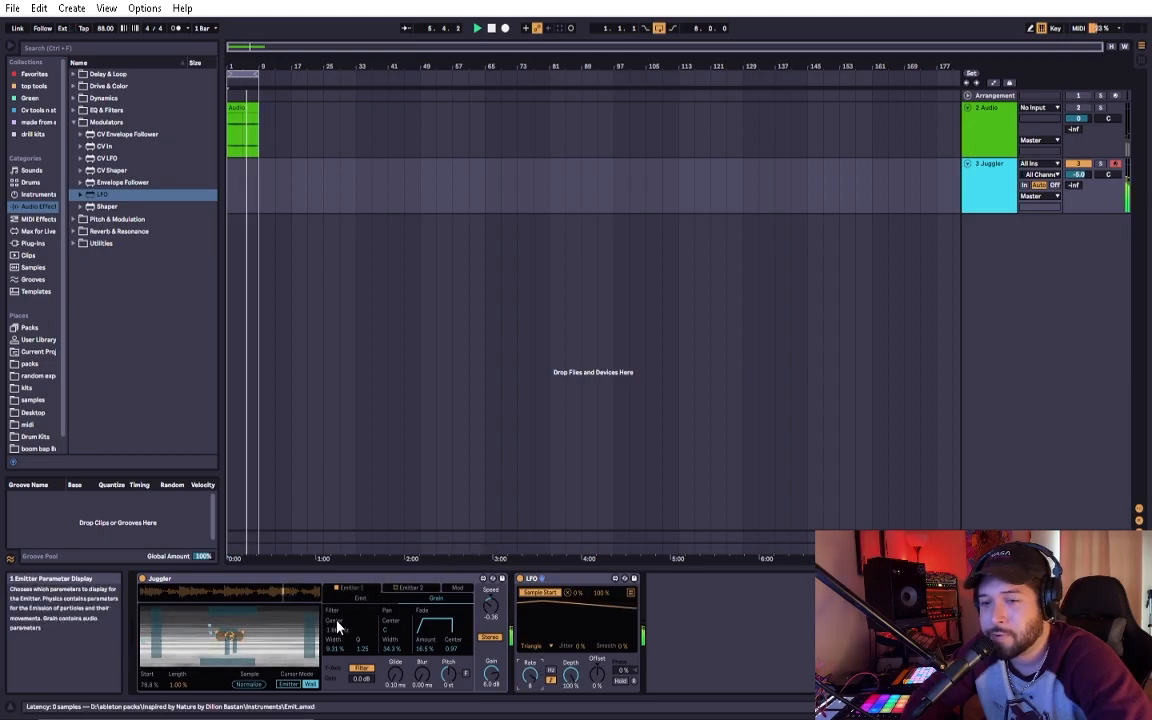
Stop playback and delete the LFO from the Juggler track.
{"action": "left_click", "coordinate": [546, 647]}
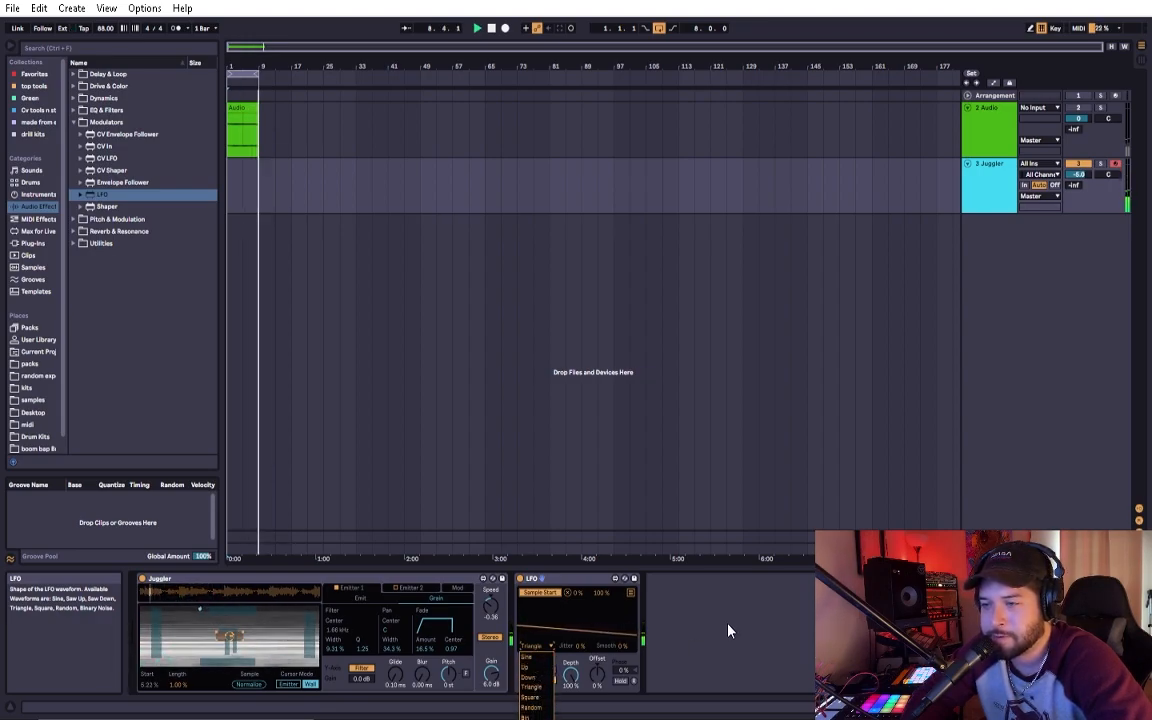
{"action": "left_click", "coordinate": [563, 587]}
{"action": "key", "text": "Delete"}
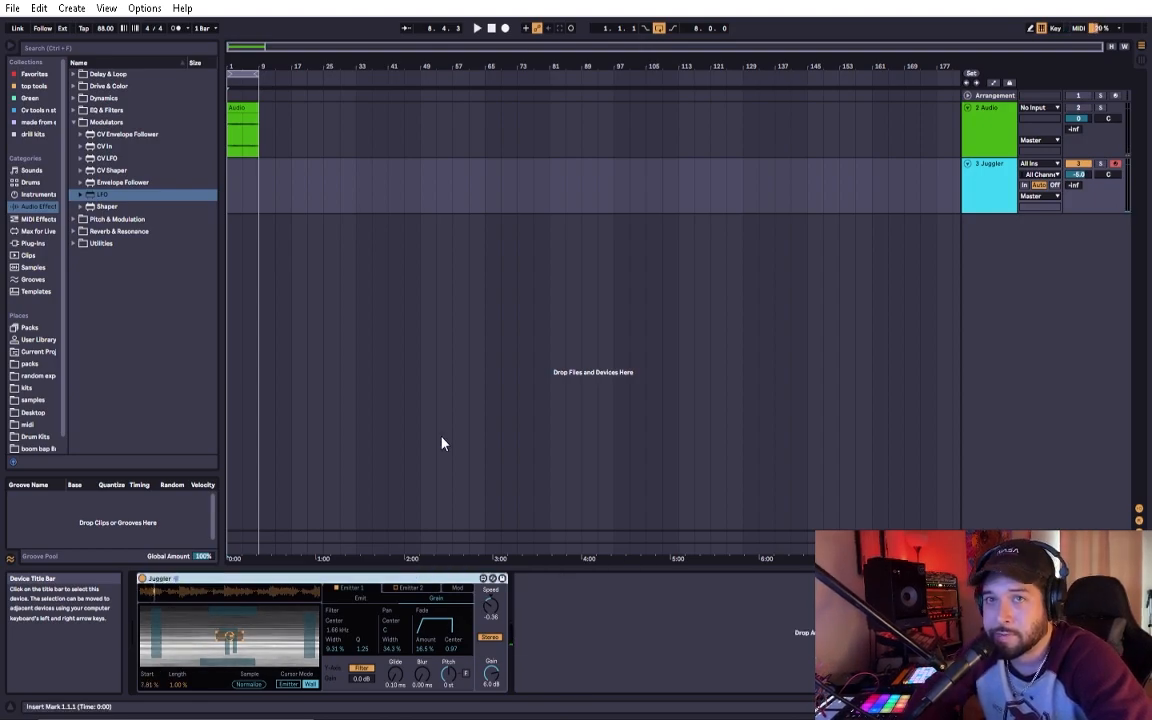
Add a Shaper after the Juggler device, reshape its curve into a straight rising ramp and set the rate to 8.
{"action": "left_click", "coordinate": [124, 206]}
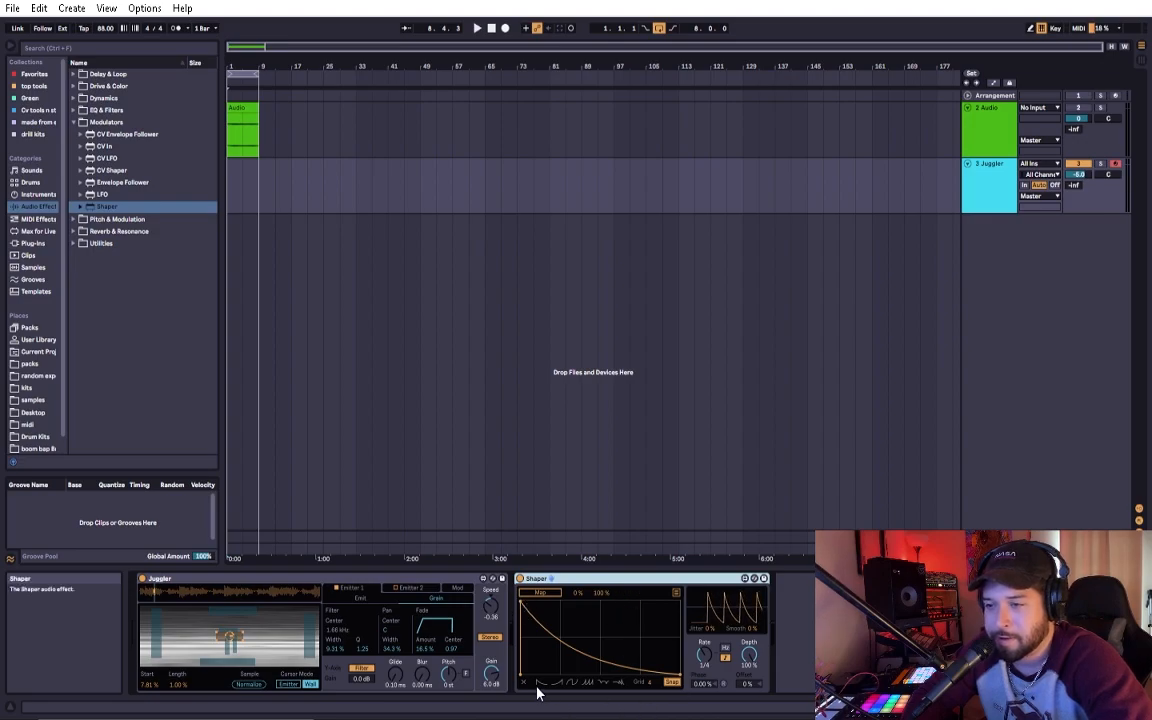
{"action": "left_click", "coordinate": [562, 620]}
{"action": "left_click", "coordinate": [563, 617], "text": "shift"}
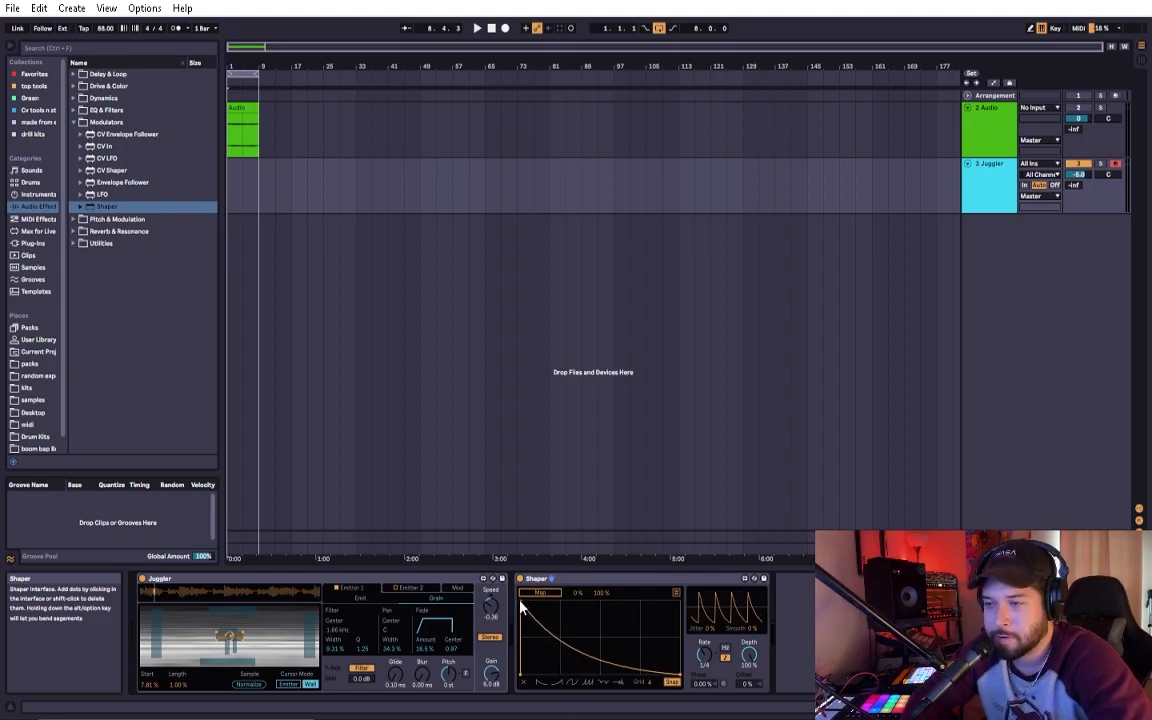
{"action": "left_click_drag", "start_coordinate": [521, 604], "coordinate": [694, 608]}
{"action": "left_click_drag", "start_coordinate": [704, 655], "coordinate": [704, 620]}
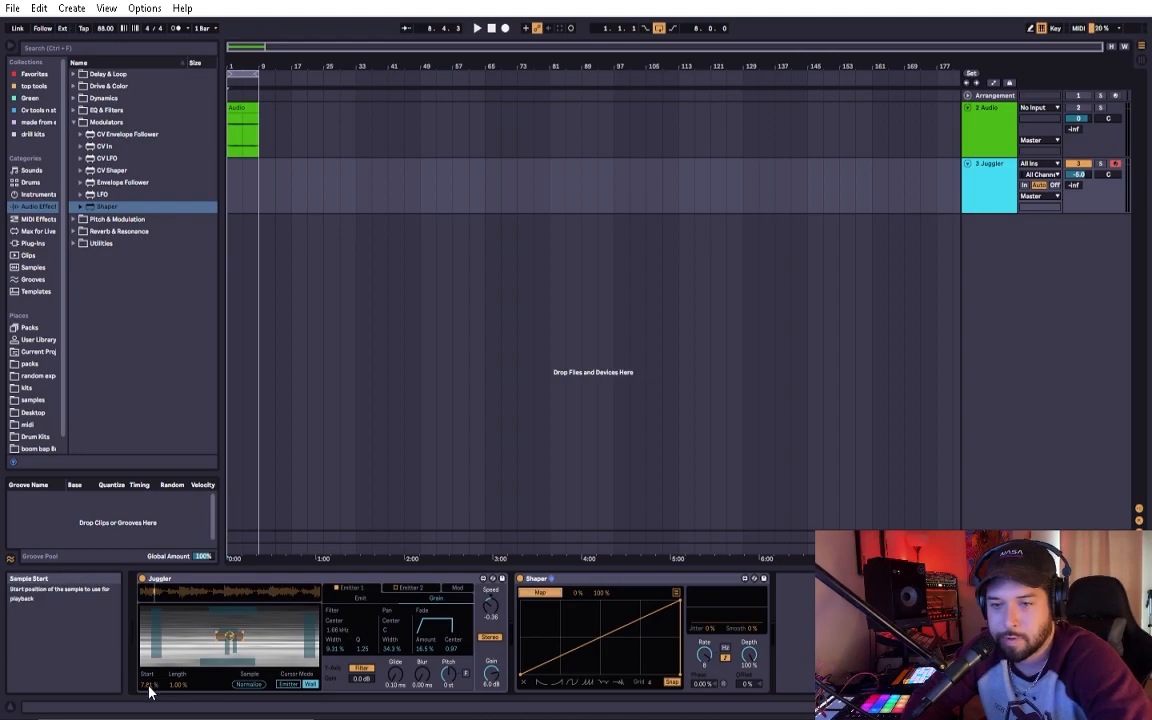
Map the Shaper to Juggler's sample Start parameter and audition the modulated loop.
{"action": "left_click_drag", "start_coordinate": [143, 692], "coordinate": [149, 681]}
{"action": "key", "text": "space"}
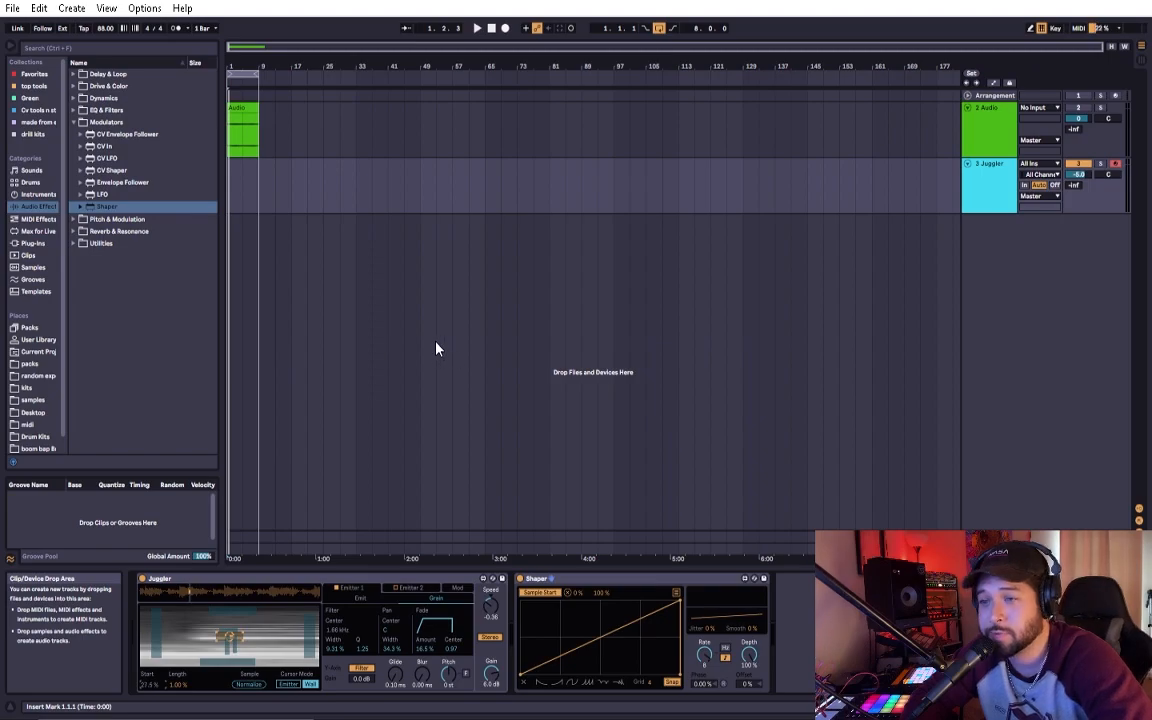
{"action": "key", "text": "space"}
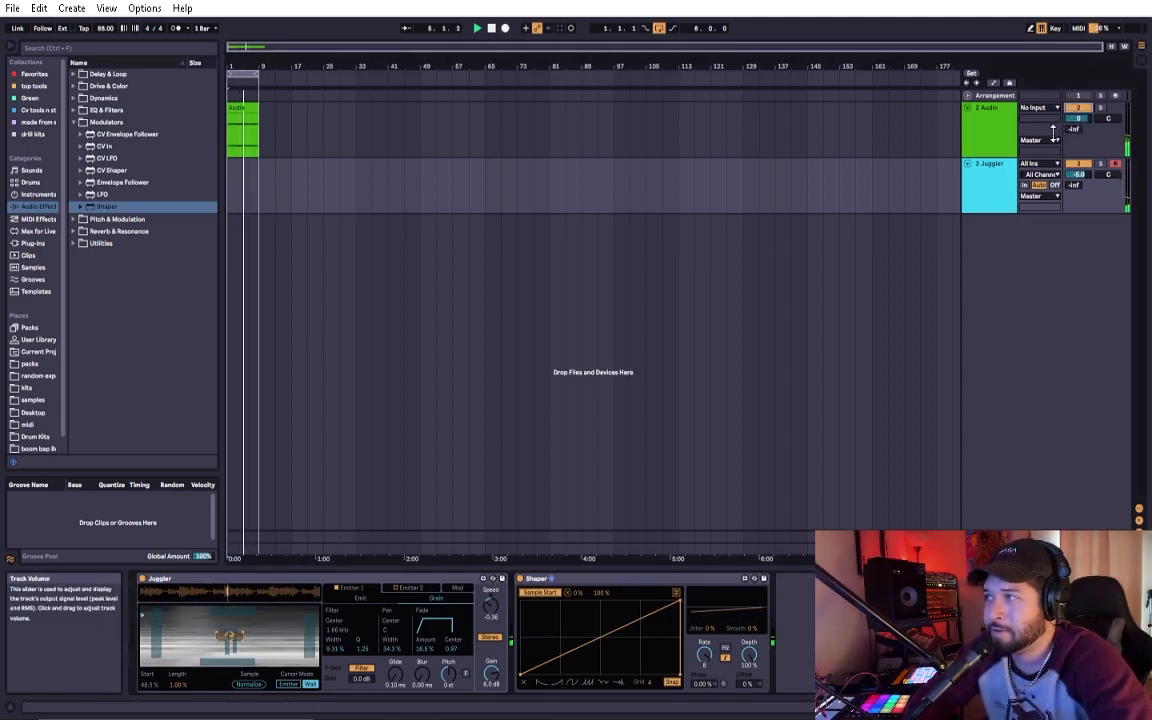
Lower the 2 Audio track's volume to -11.5 dB against the Juggler track, show its devices and stop playback.
{"action": "left_click_drag", "start_coordinate": [1078, 118], "coordinate": [1078, 140]}
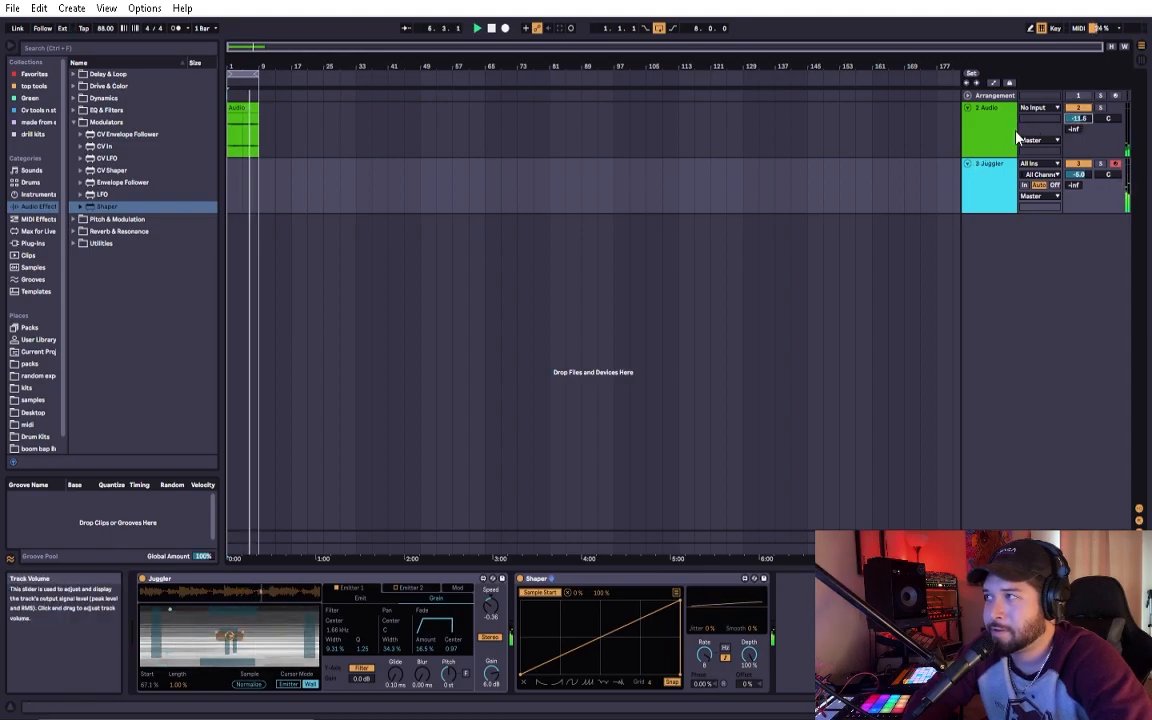
{"action": "left_click", "coordinate": [992, 132]}
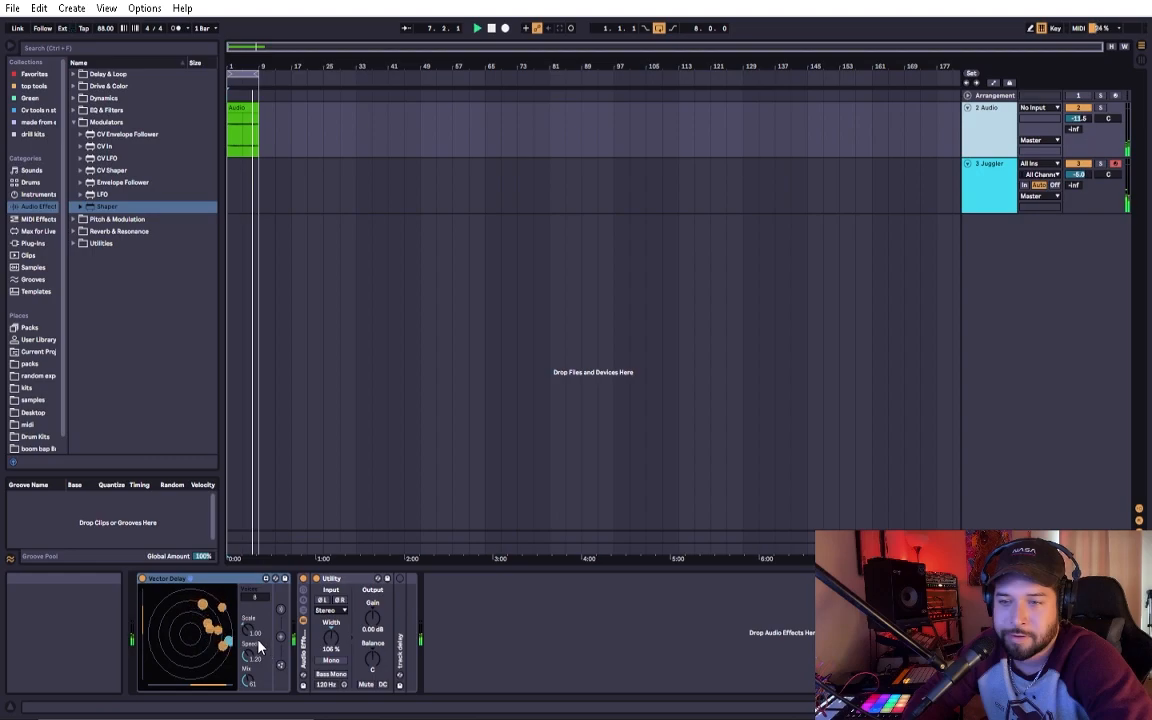
{"action": "left_click", "coordinate": [200, 686]}
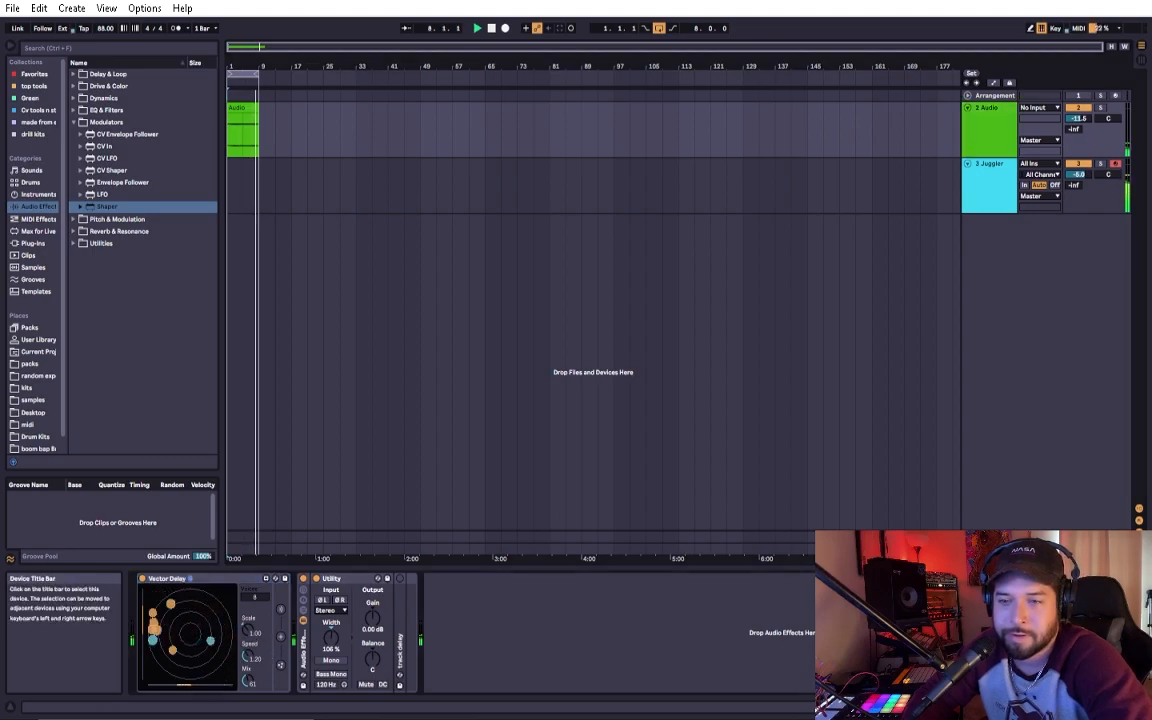
{"action": "left_click", "coordinate": [573, 375]}
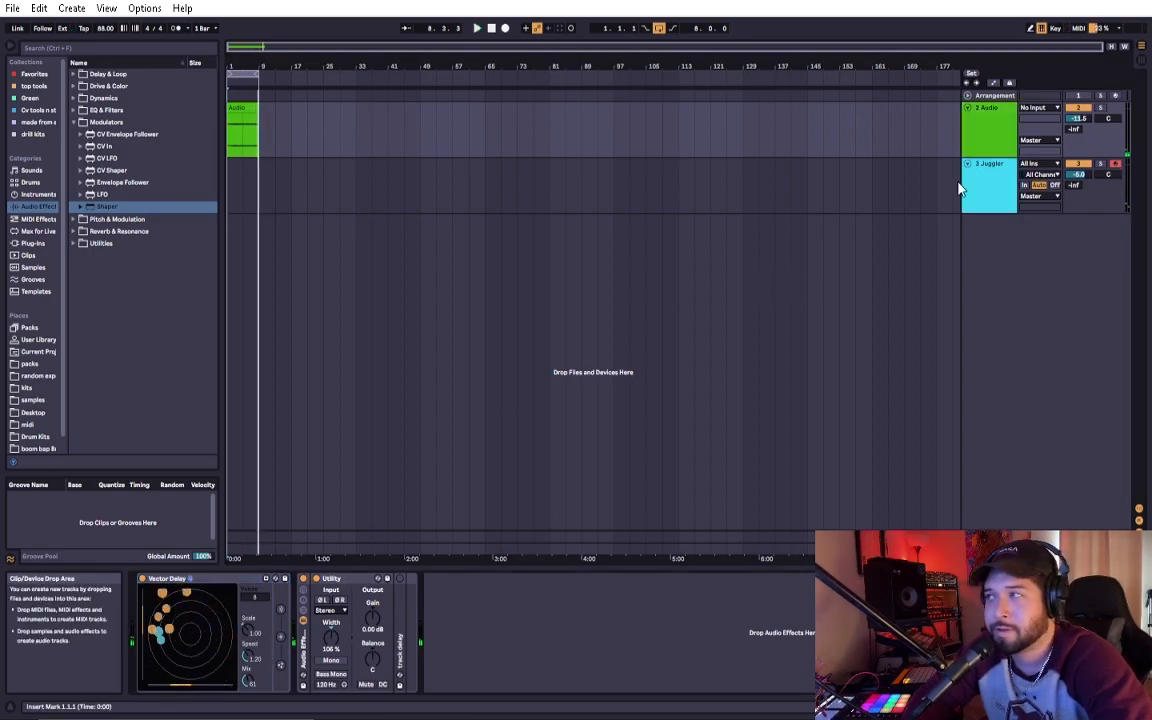
{"action": "left_click", "coordinate": [491, 29]}
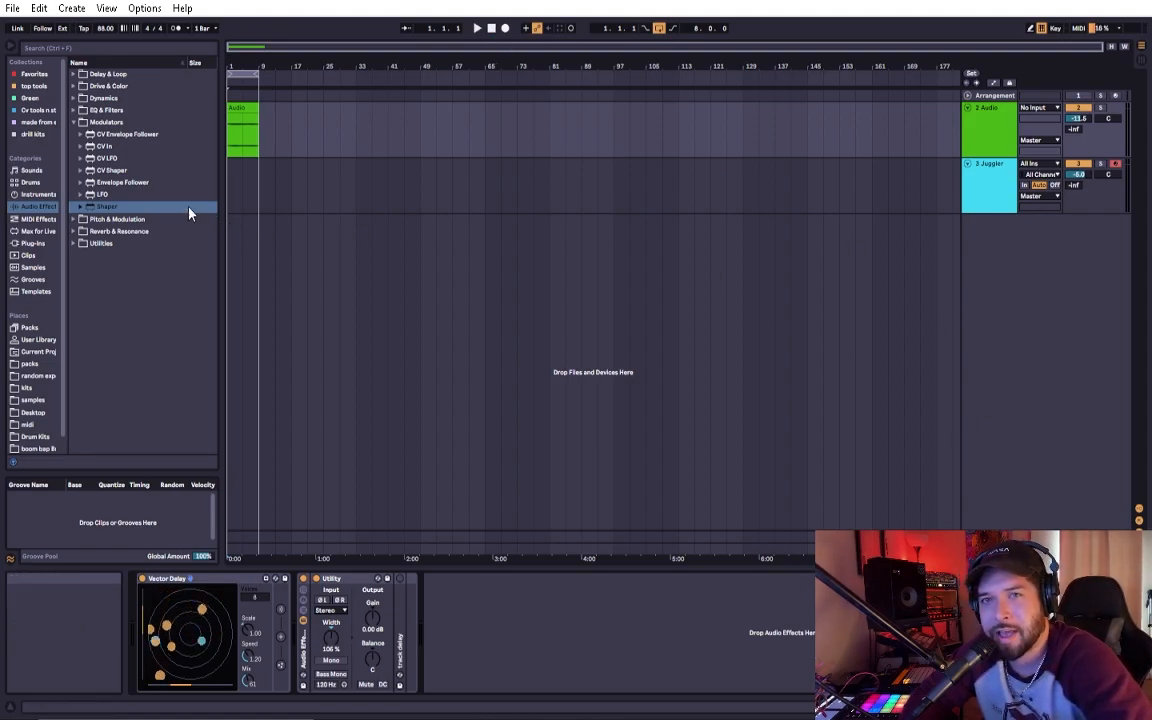
Examine the Juggler track's devices and the pack's preset folders, including Emit, Bouncy Notes and Vector FM.
{"action": "left_click", "coordinate": [30, 244]}
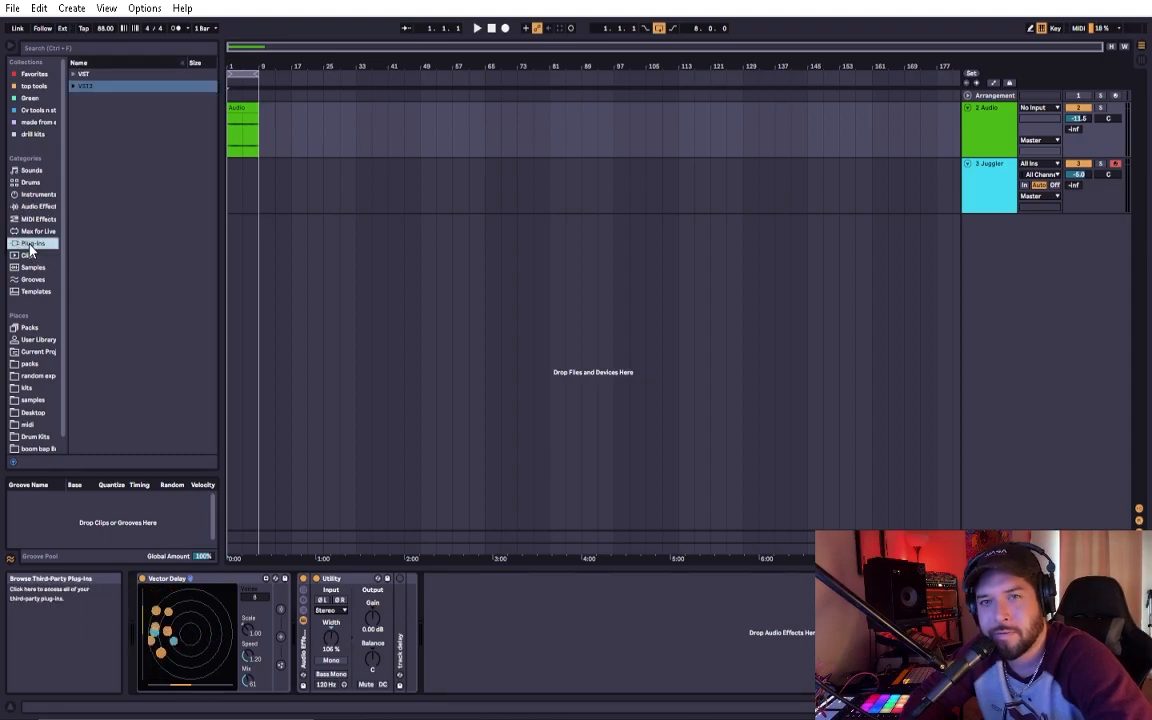
{"action": "left_click", "coordinate": [29, 328]}
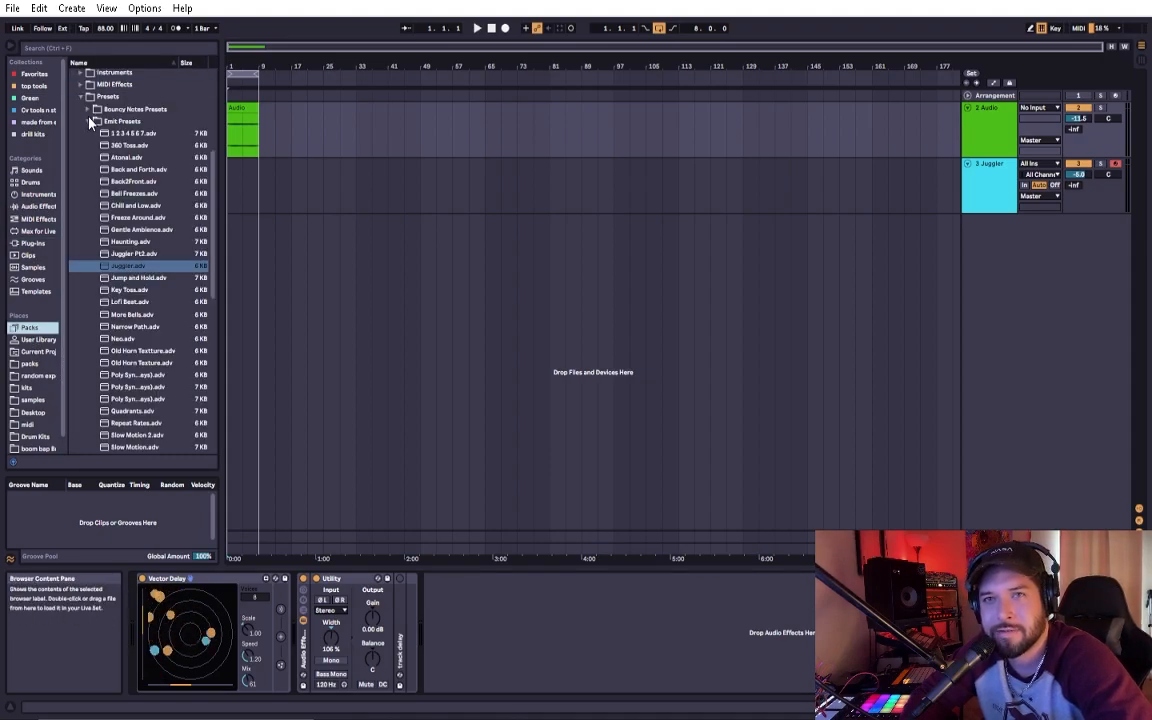
{"action": "left_click", "coordinate": [830, 185]}
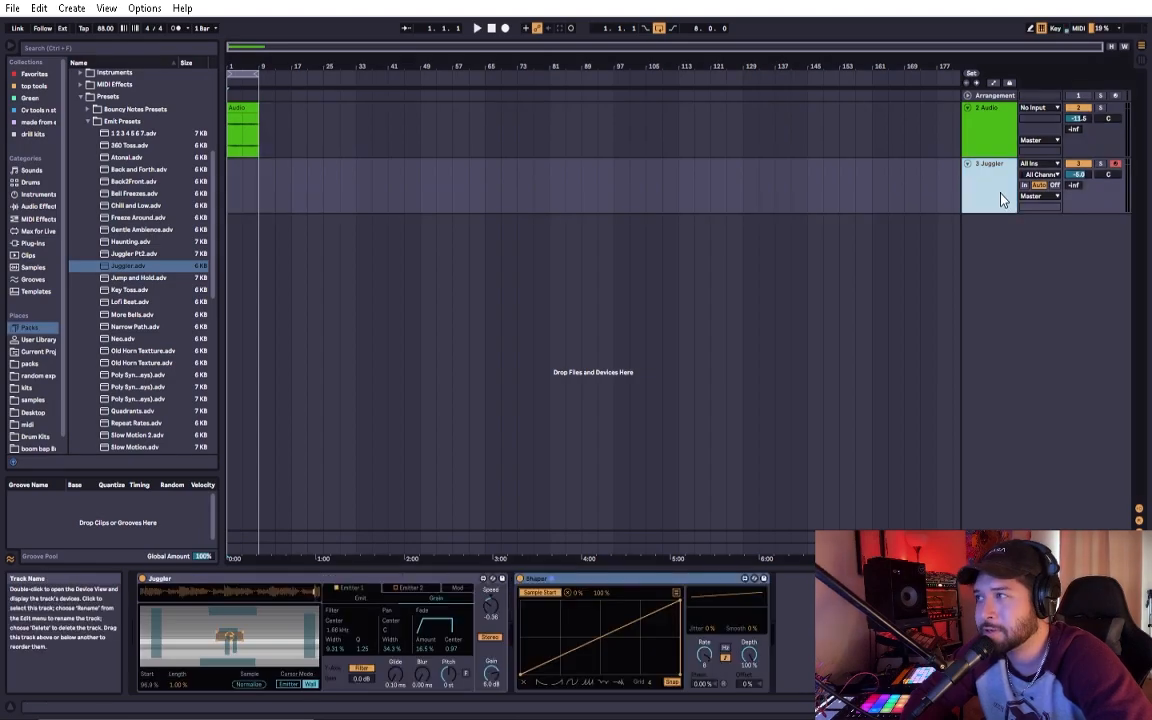
{"action": "left_click", "coordinate": [326, 580]}
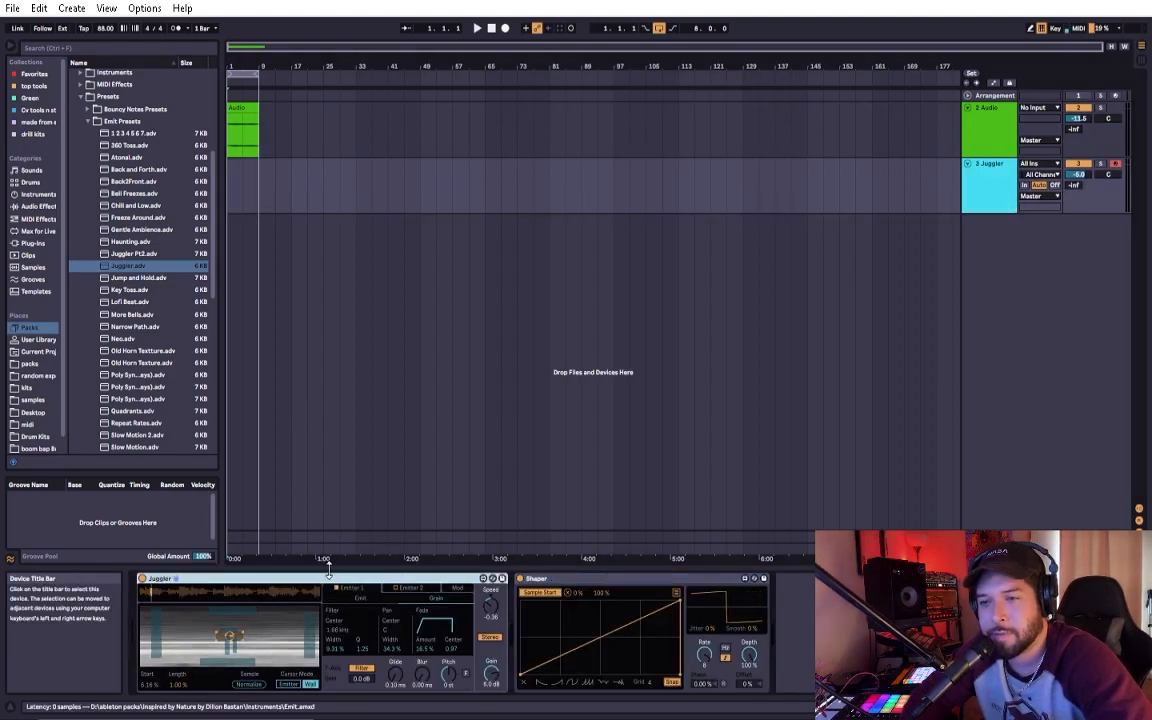
{"action": "left_click", "coordinate": [88, 121]}
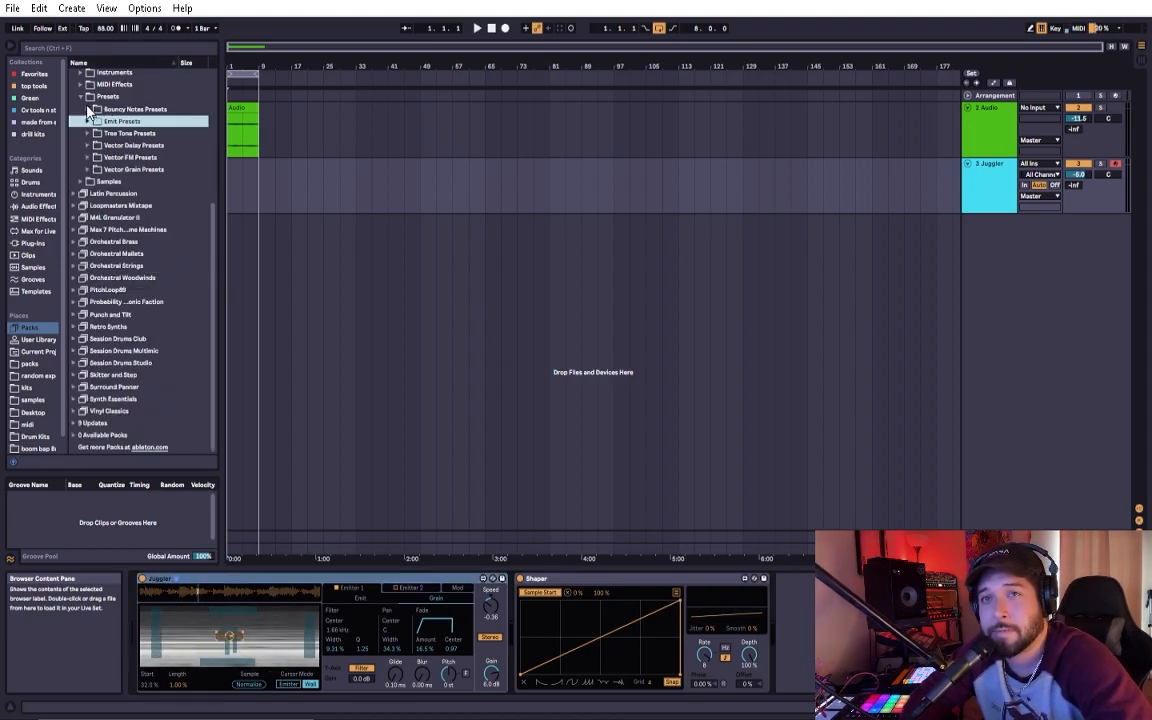
{"action": "left_click", "coordinate": [88, 109]}
{"action": "left_click", "coordinate": [88, 109]}
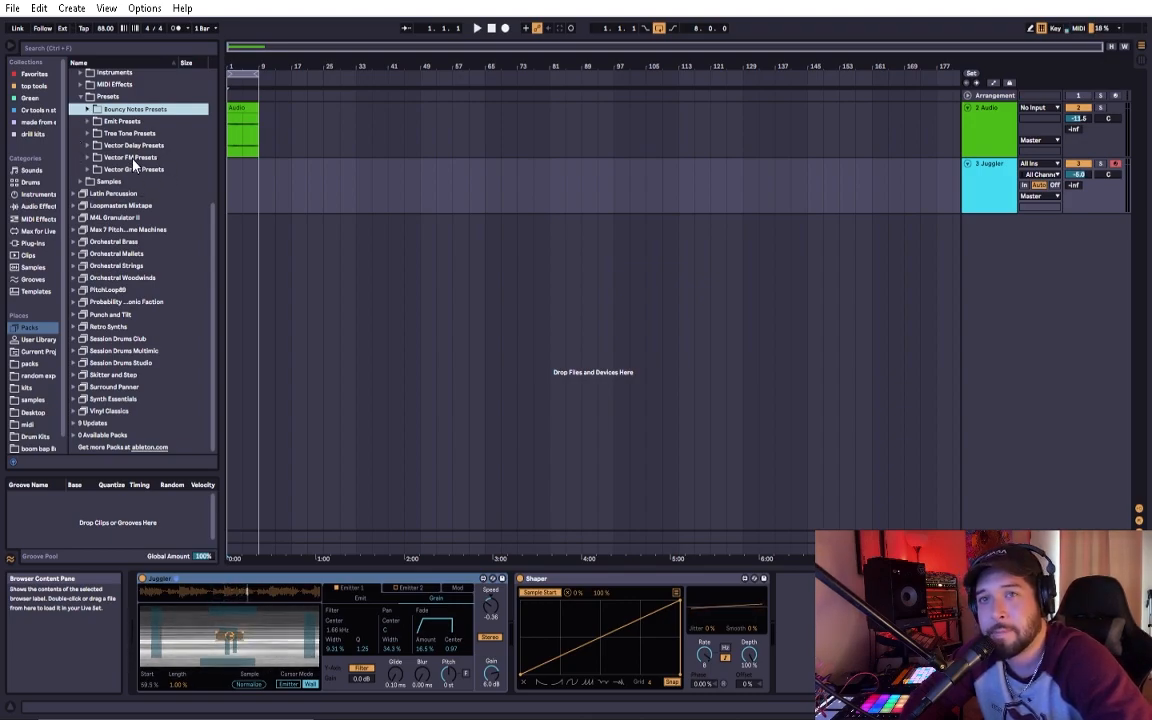
{"action": "double_click", "coordinate": [97, 160]}
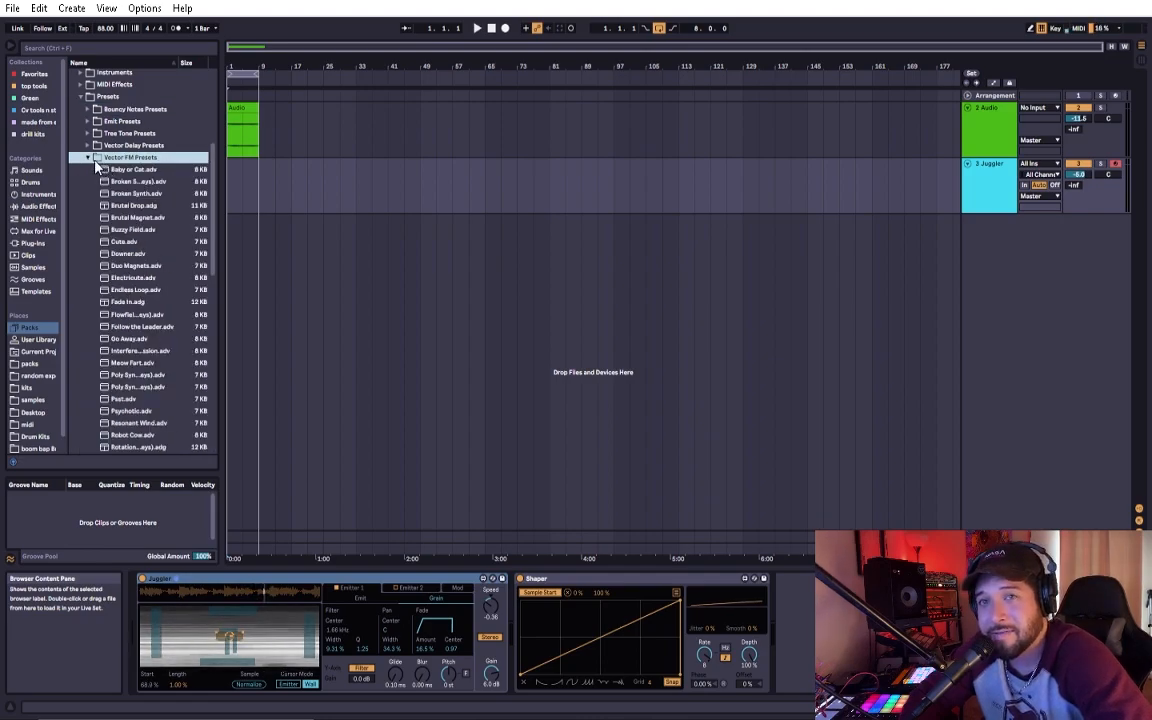
{"action": "left_click", "coordinate": [88, 158]}
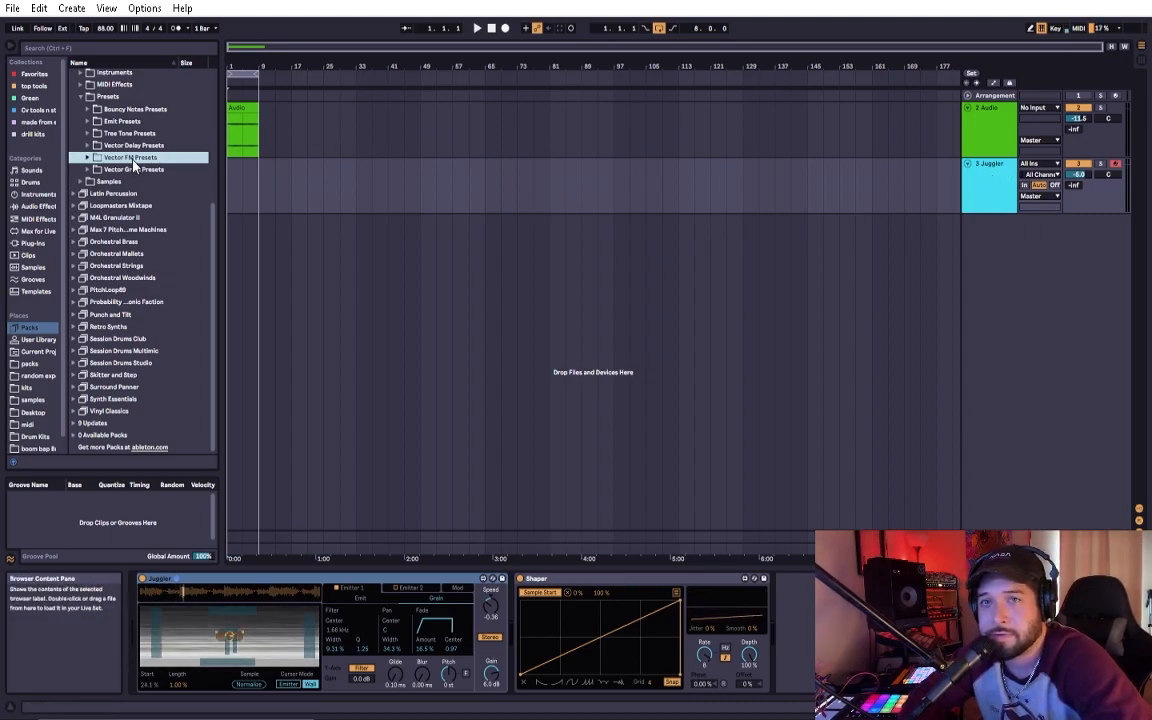
Insert a new MIDI track below the Juggler track.
{"action": "right_click", "coordinate": [1012, 294]}
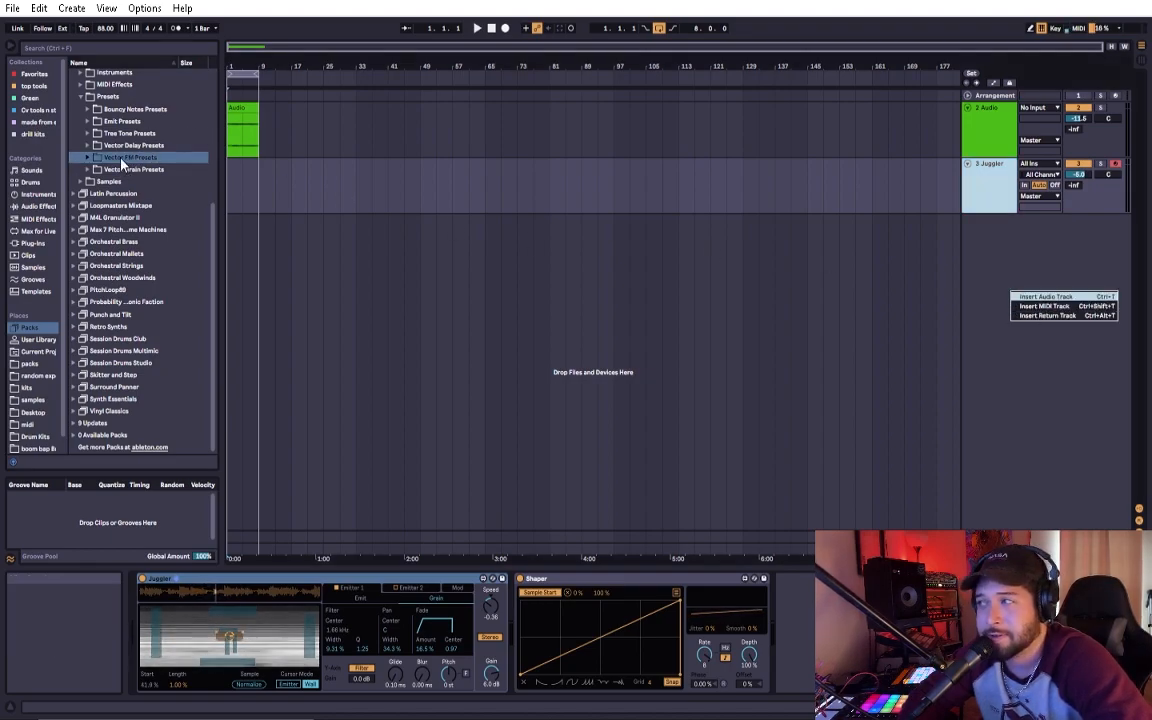
{"action": "left_click", "coordinate": [1000, 235]}
{"action": "right_click", "coordinate": [1035, 285]}
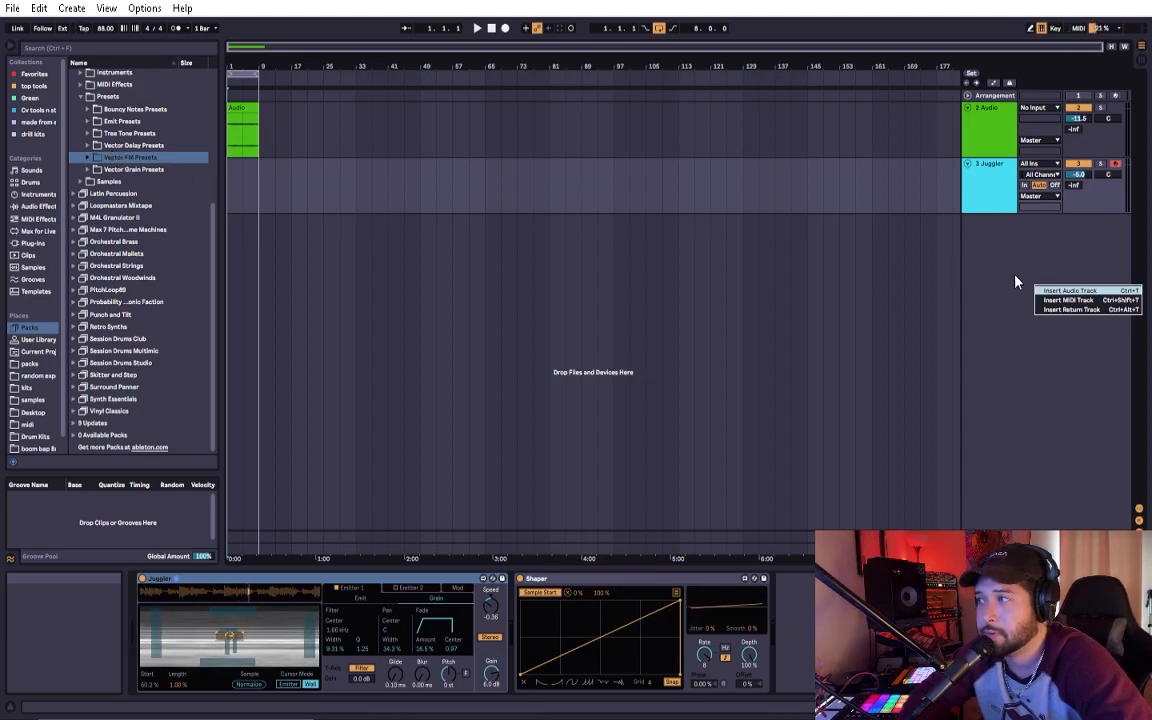
{"action": "left_click", "coordinate": [1070, 300]}
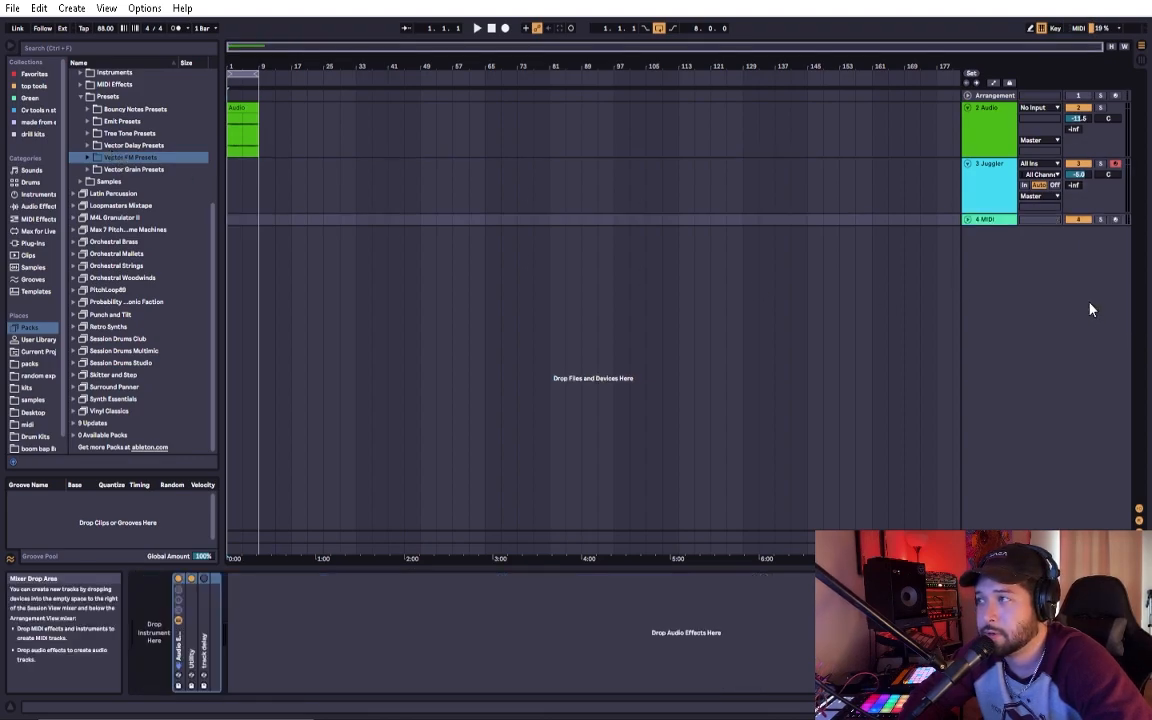
Load the Vector FM instrument from the Inspired by Nature pack's Instruments folder onto the new MIDI track.
{"action": "left_click", "coordinate": [106, 157]}
{"action": "left_click", "coordinate": [122, 159]}
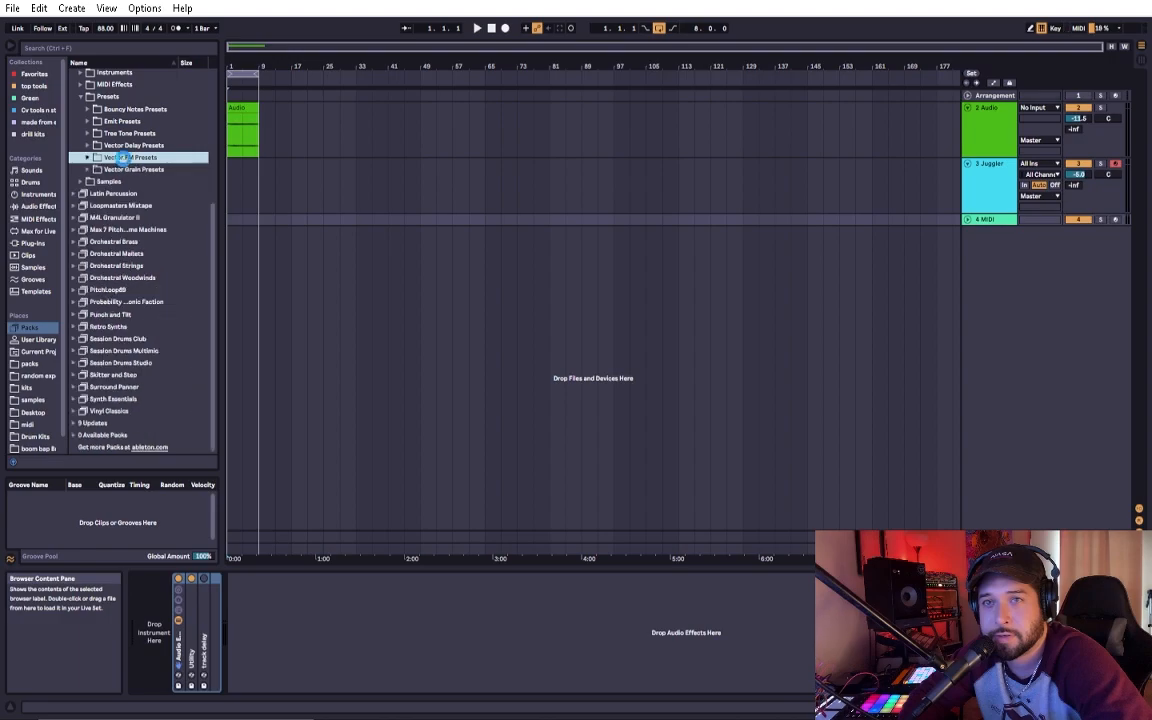
{"action": "scroll", "coordinate": [121, 91], "scroll_direction": "up", "scroll_amount": 2}
{"action": "left_click", "coordinate": [105, 133]}
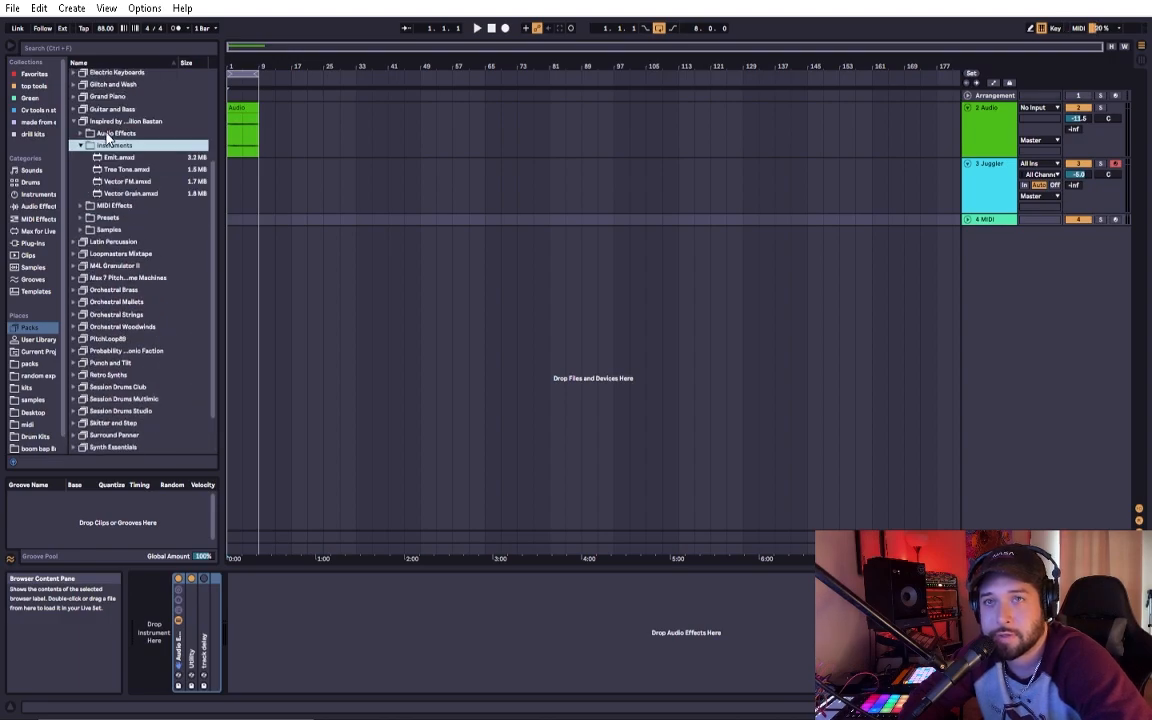
{"action": "left_click", "coordinate": [128, 182]}
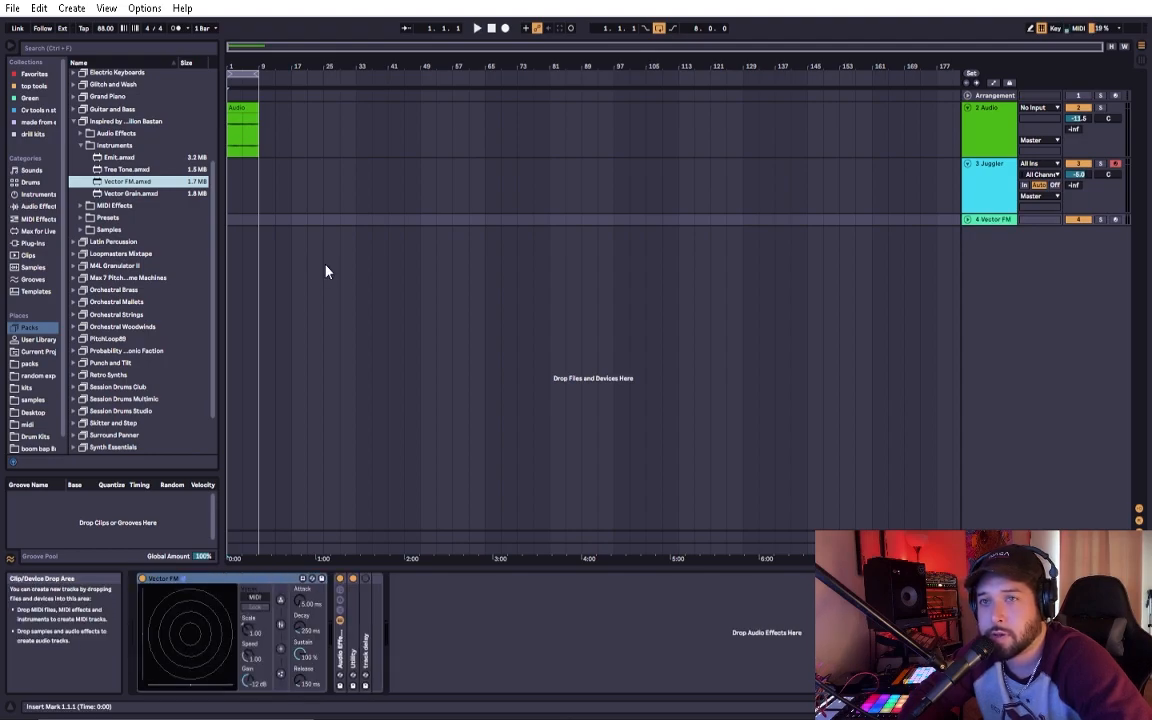
Look through Vector FM's FM parameters and its particle force settings, including Attractor and Flowfield.
{"action": "left_click", "coordinate": [280, 601]}
{"action": "left_click", "coordinate": [281, 624]}
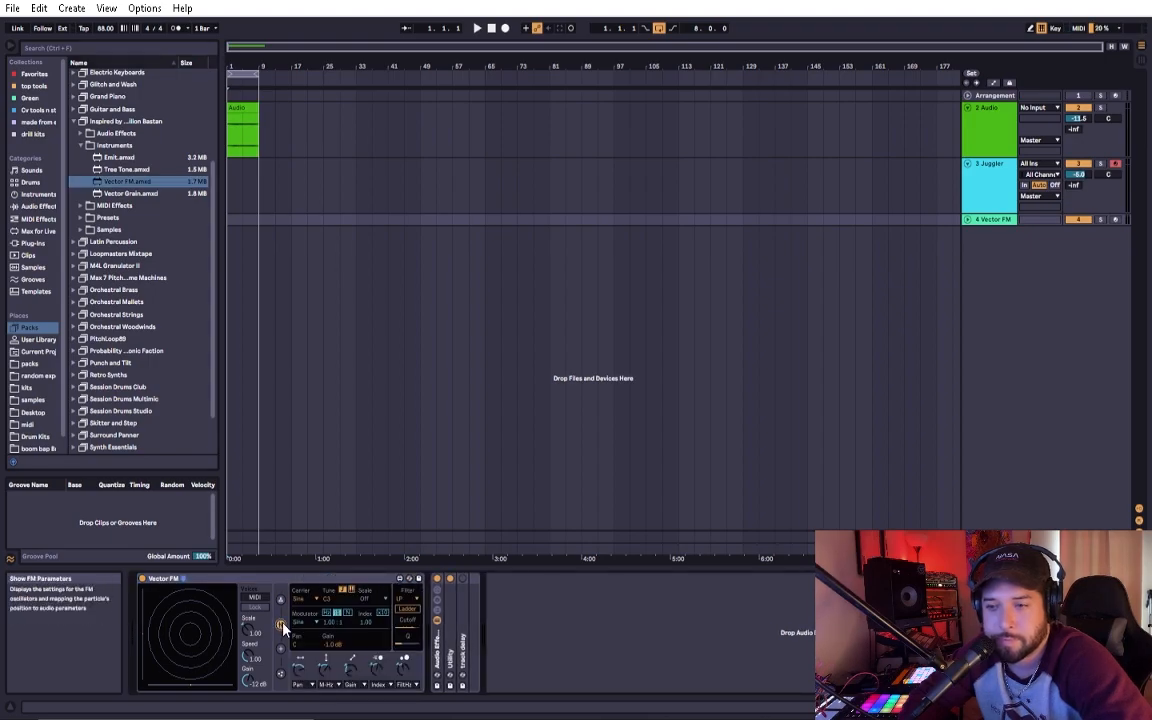
{"action": "left_click", "coordinate": [281, 648]}
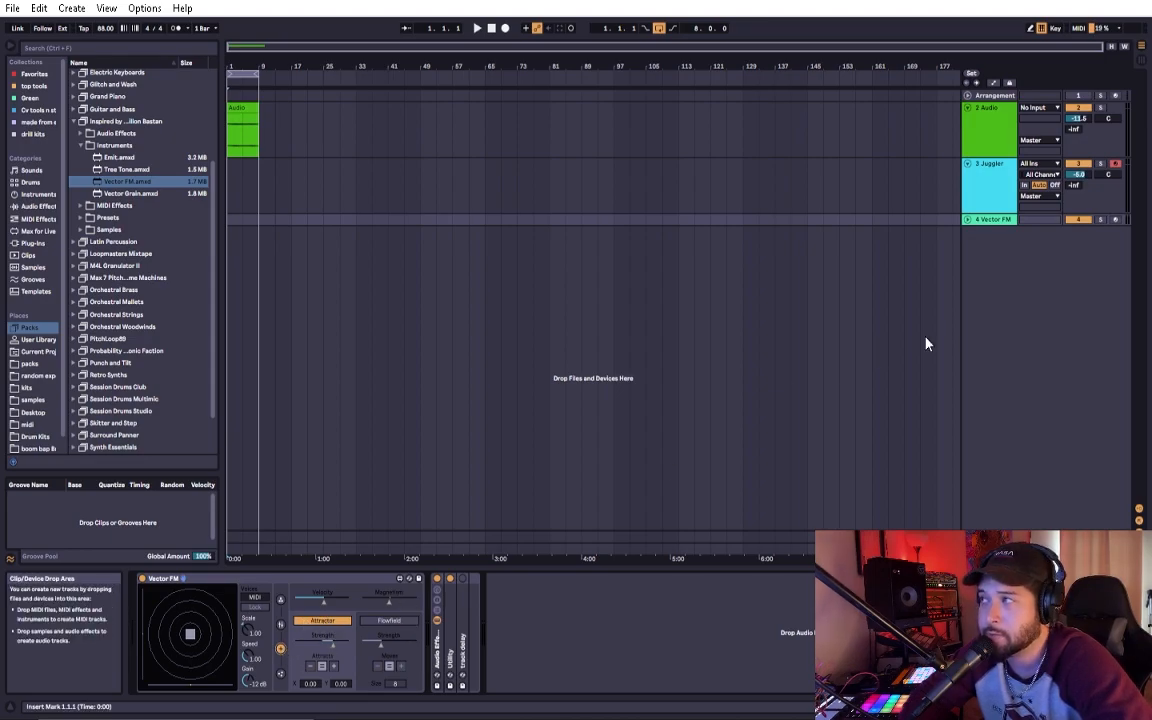
Open the Help View at the Live 11 lessons overview and look at the What's New in Live 11 lesson.
{"action": "left_click", "coordinate": [106, 8]}
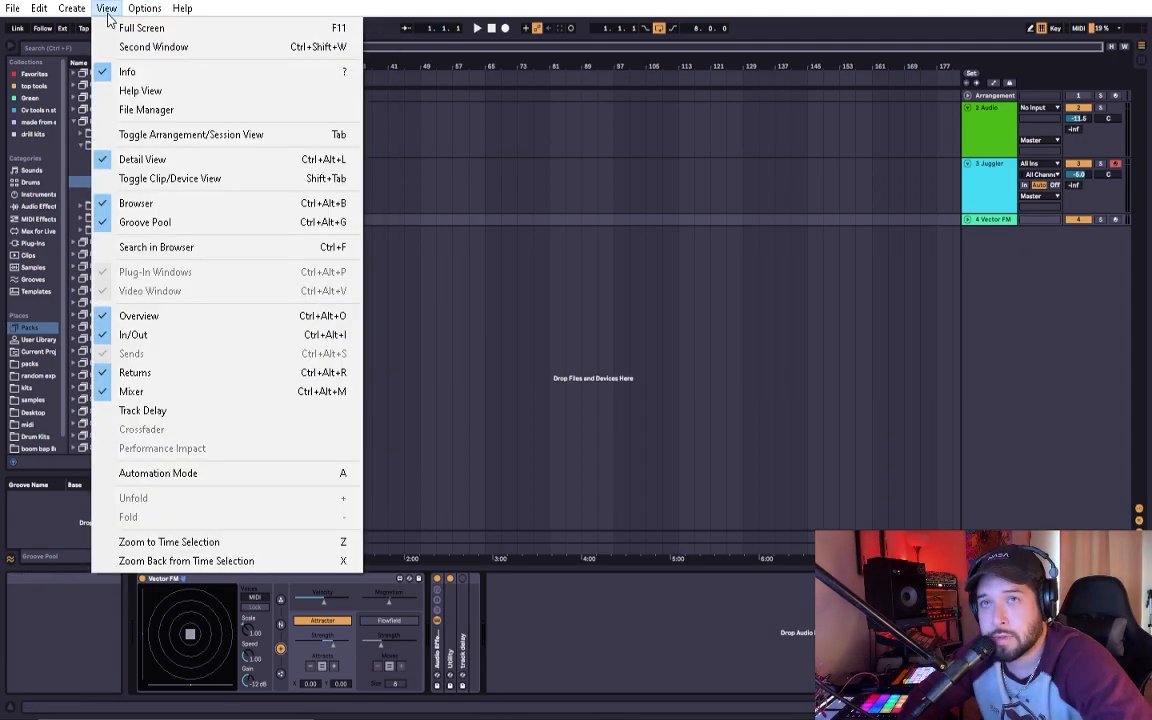
{"action": "left_click", "coordinate": [120, 90]}
{"action": "left_click", "coordinate": [820, 48]}
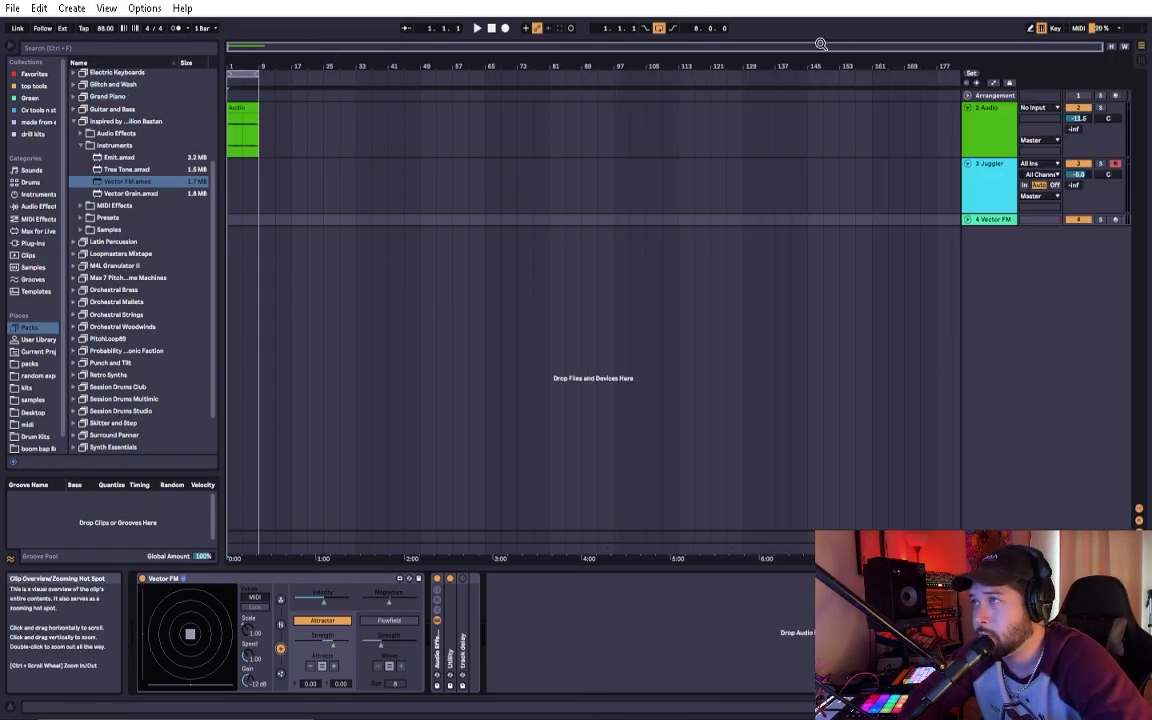
{"action": "left_click", "coordinate": [116, 8]}
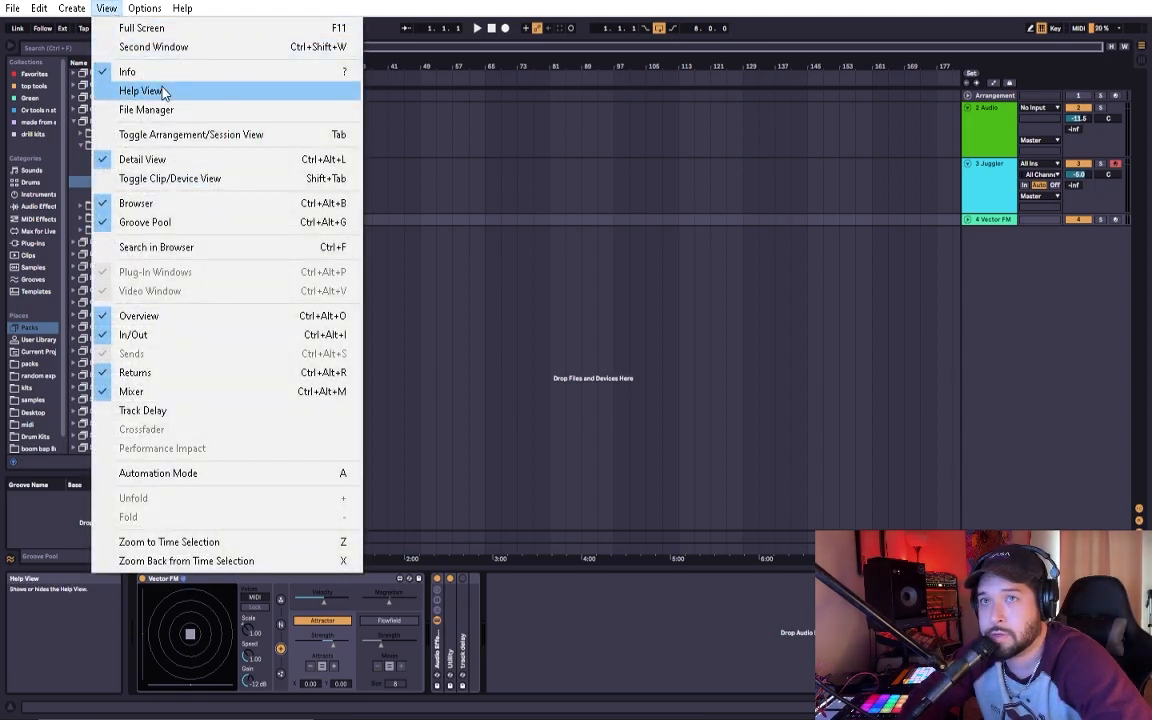
{"action": "left_click", "coordinate": [137, 92]}
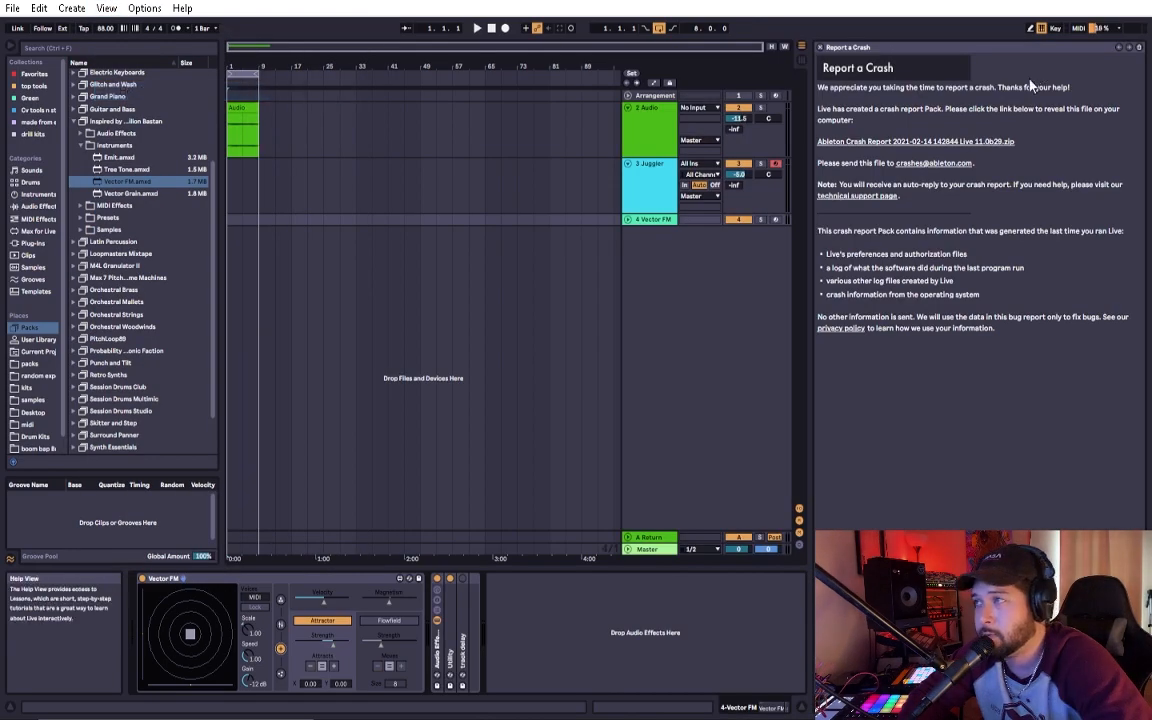
{"action": "left_click", "coordinate": [1139, 47]}
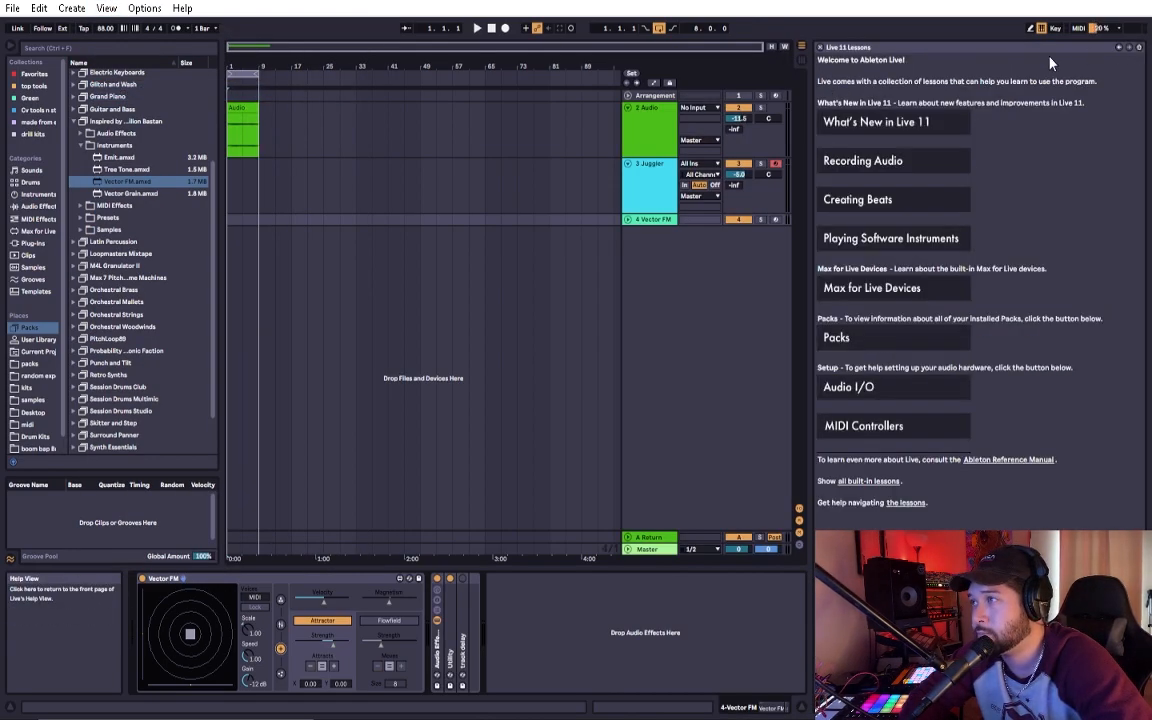
{"action": "left_click", "coordinate": [889, 126]}
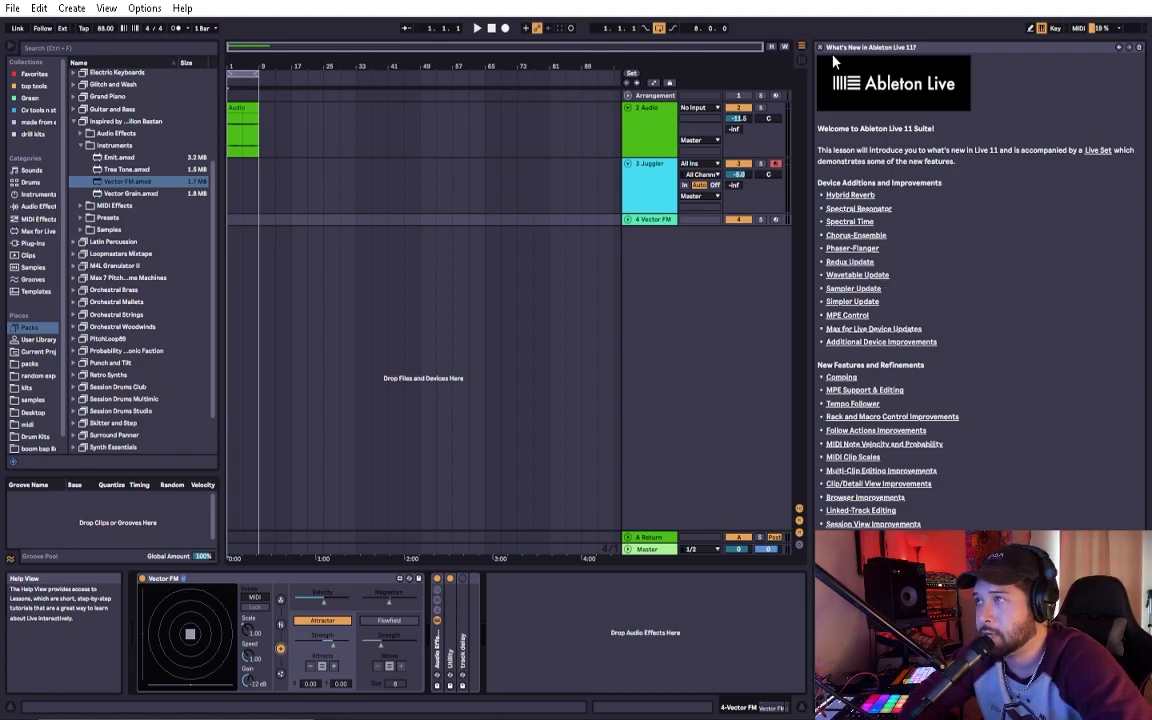
{"action": "left_click", "coordinate": [1119, 47]}
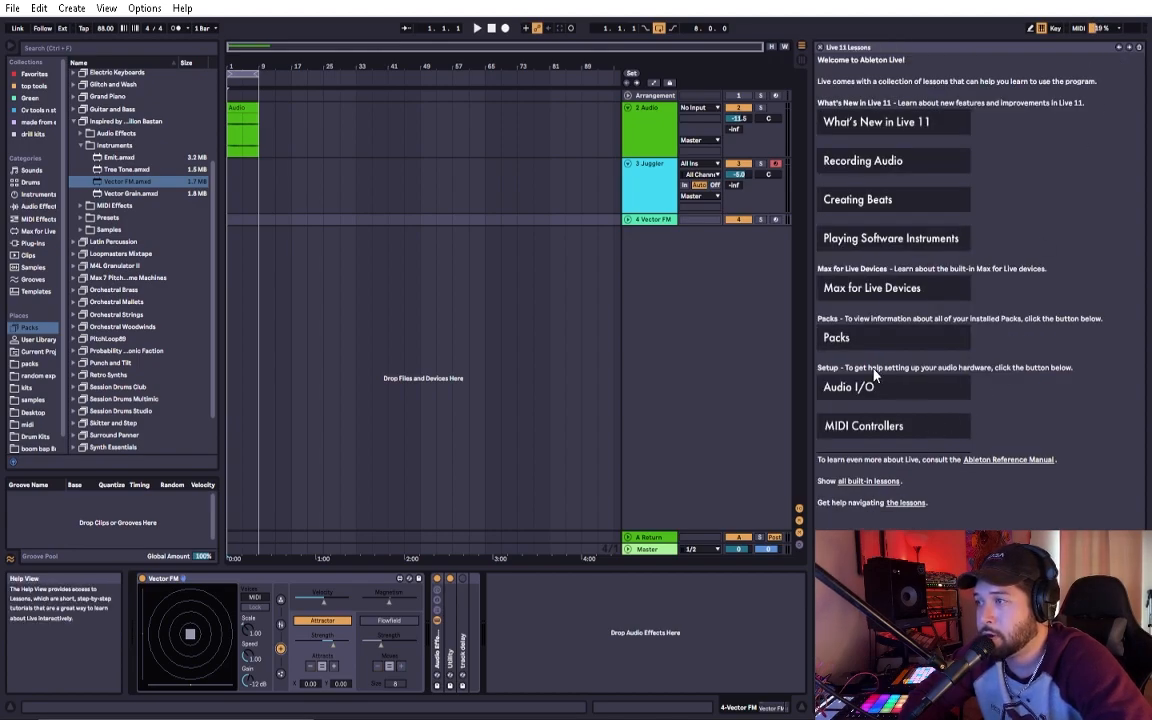
Read the Vector Devices lesson for the Inspired by Nature pack, and close the Help View.
{"action": "left_click", "coordinate": [848, 340]}
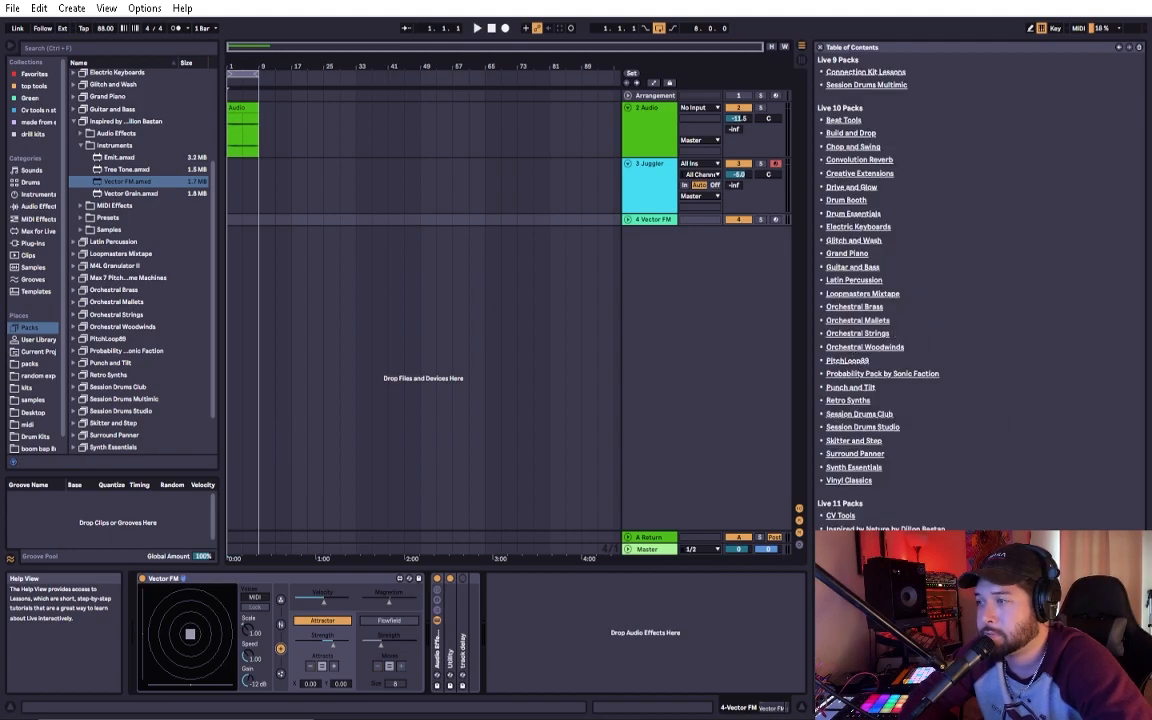
{"action": "left_click", "coordinate": [885, 530]}
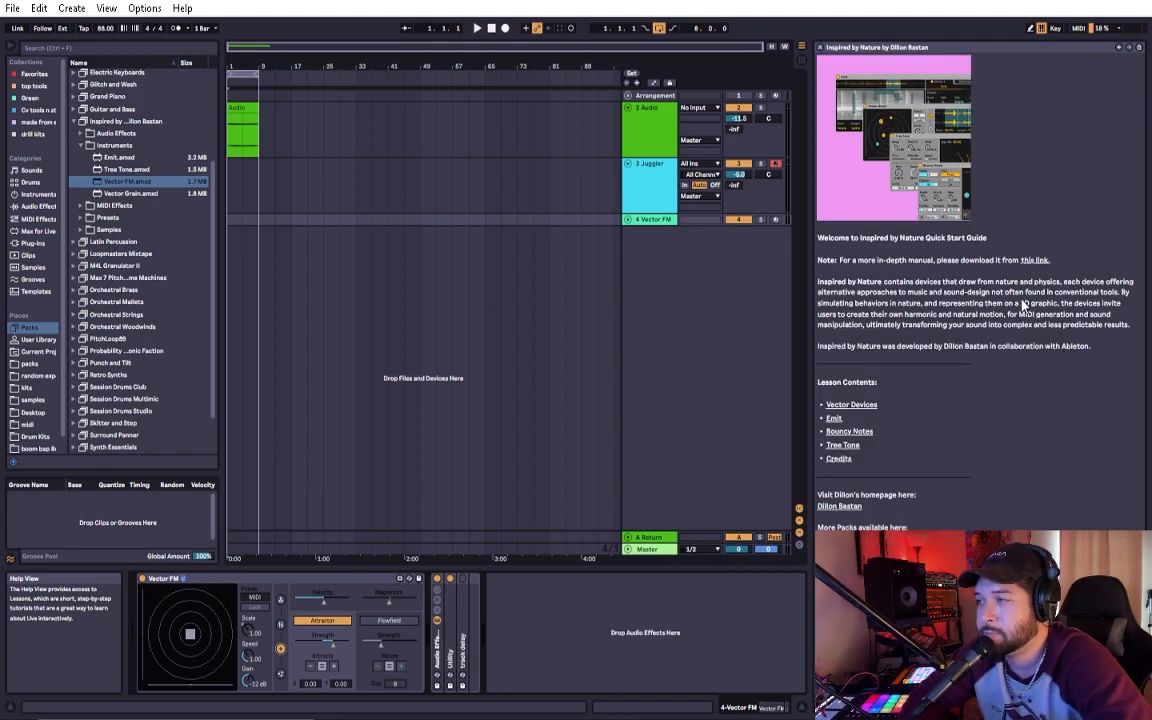
{"action": "left_click", "coordinate": [852, 405]}
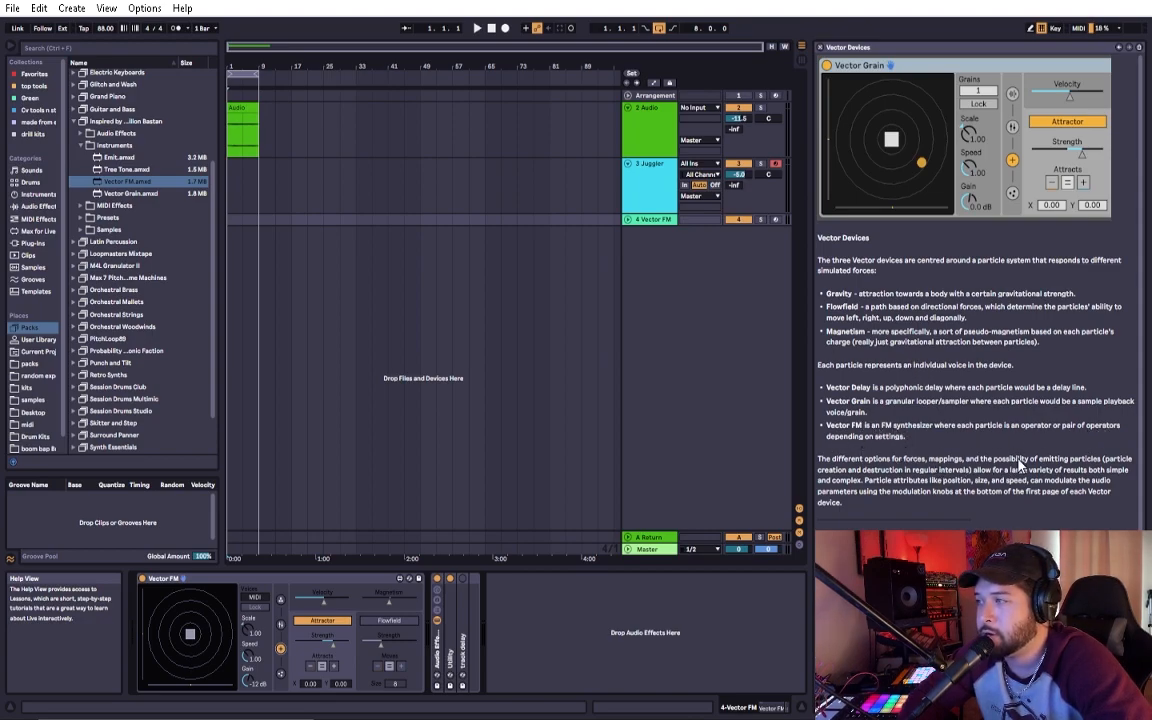
{"action": "scroll", "coordinate": [850, 452], "scroll_direction": "down", "scroll_amount": 1}
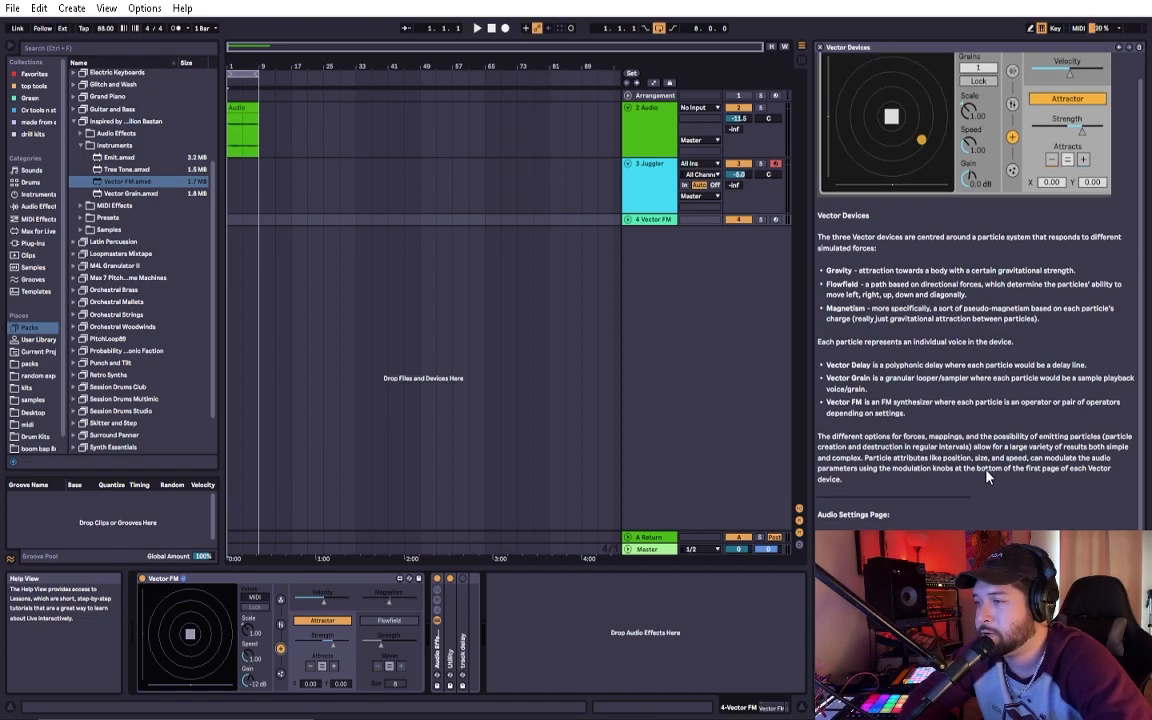
{"action": "scroll", "coordinate": [989, 479], "scroll_direction": "up", "scroll_amount": 1}
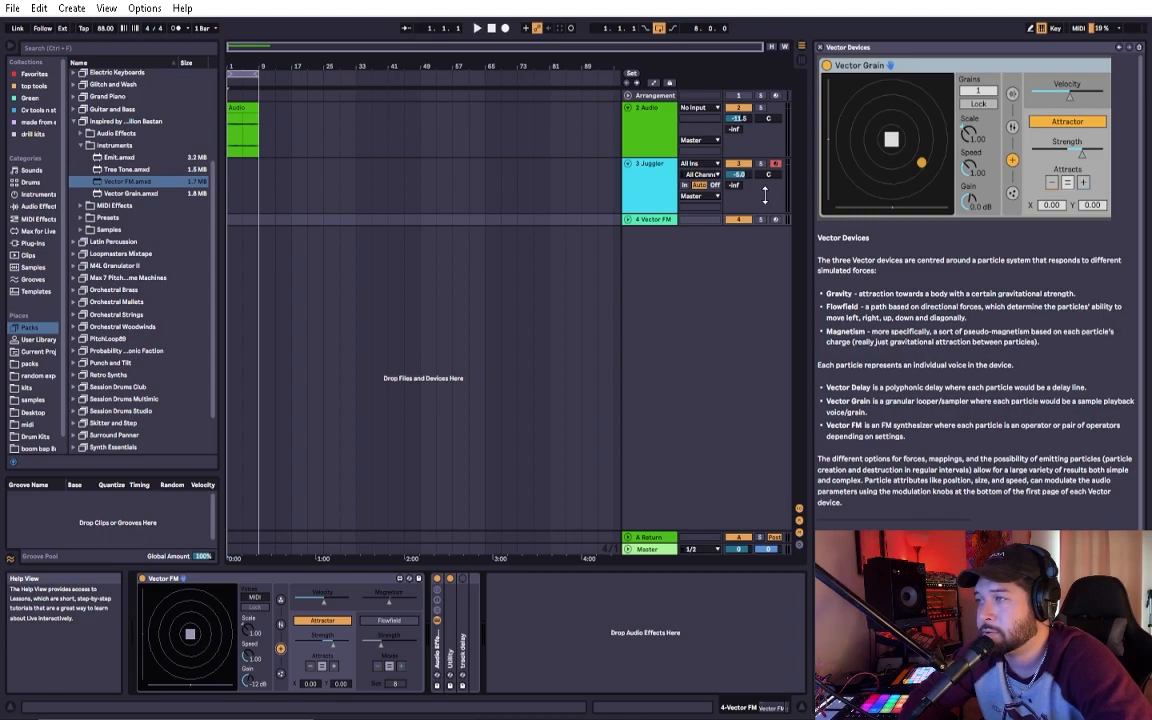
{"action": "left_click", "coordinate": [819, 47]}
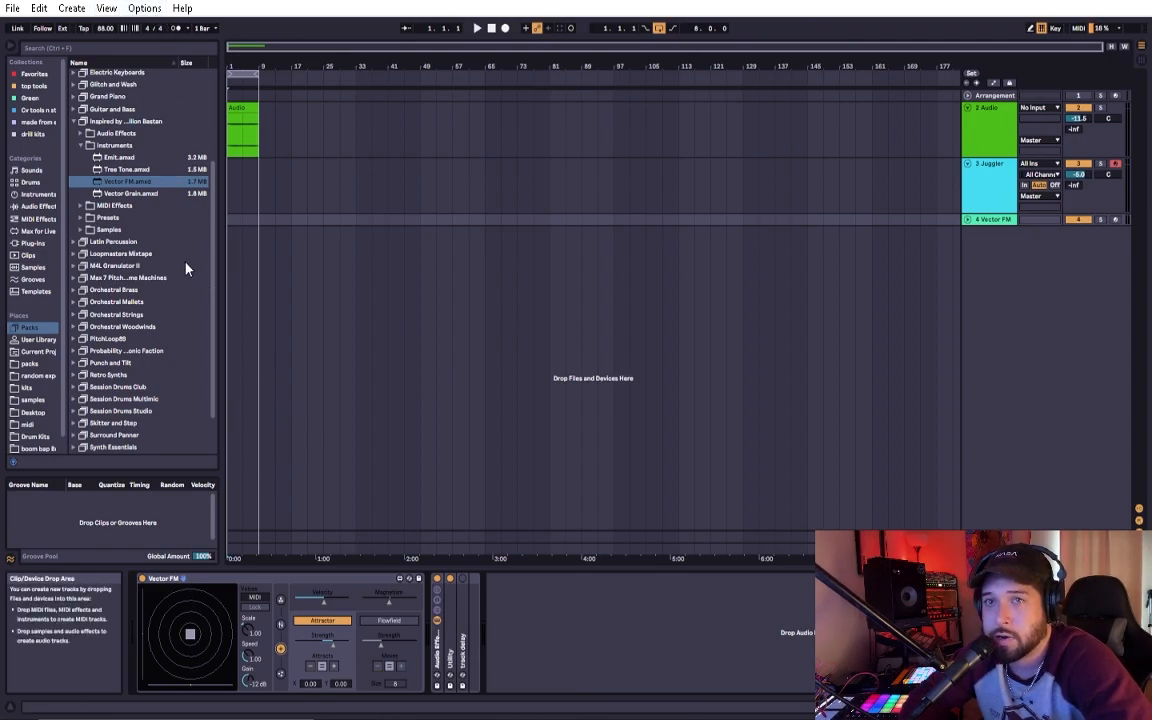
Browse the Audio Effects category, collapsing the Modulators folder and checking the devices under Pitch & Modulation.
{"action": "left_click", "coordinate": [83, 146]}
{"action": "left_click", "coordinate": [81, 146]}
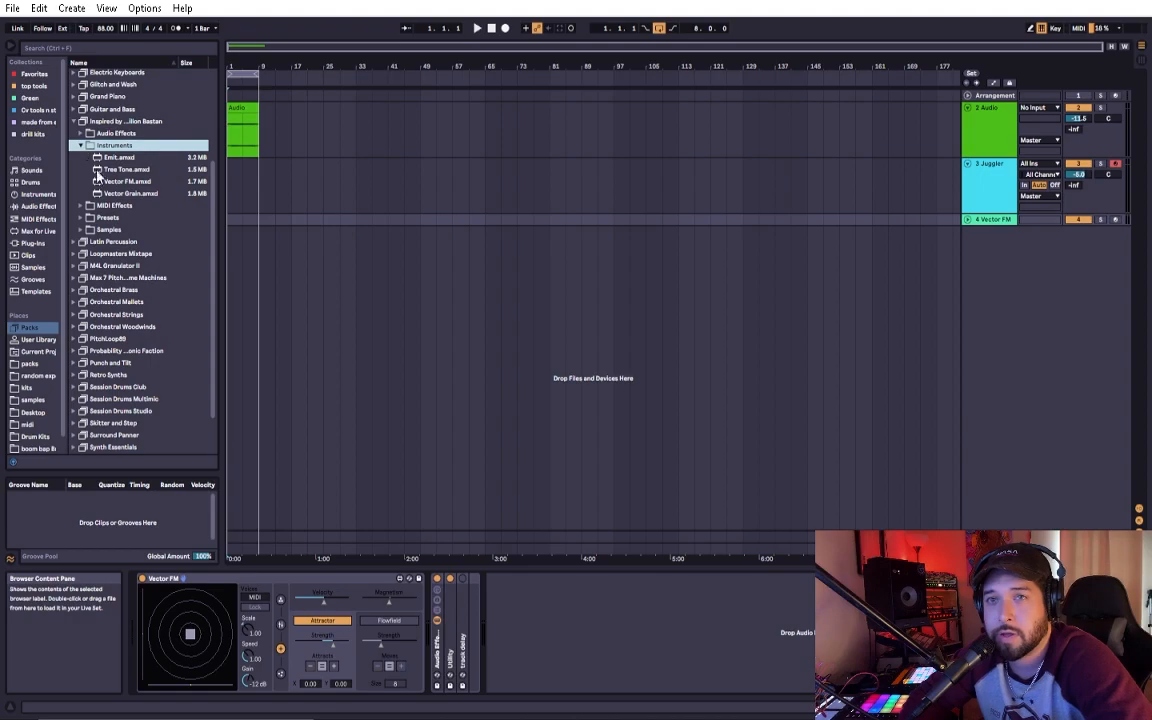
{"action": "left_click", "coordinate": [38, 206]}
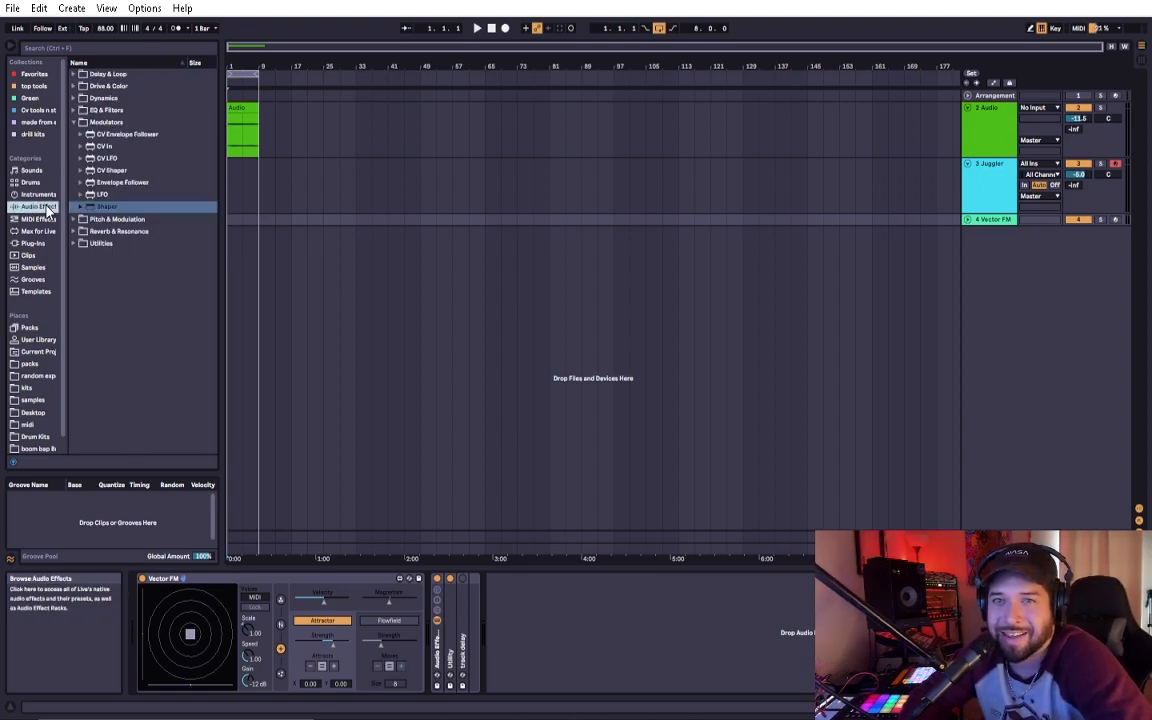
{"action": "left_click", "coordinate": [74, 122]}
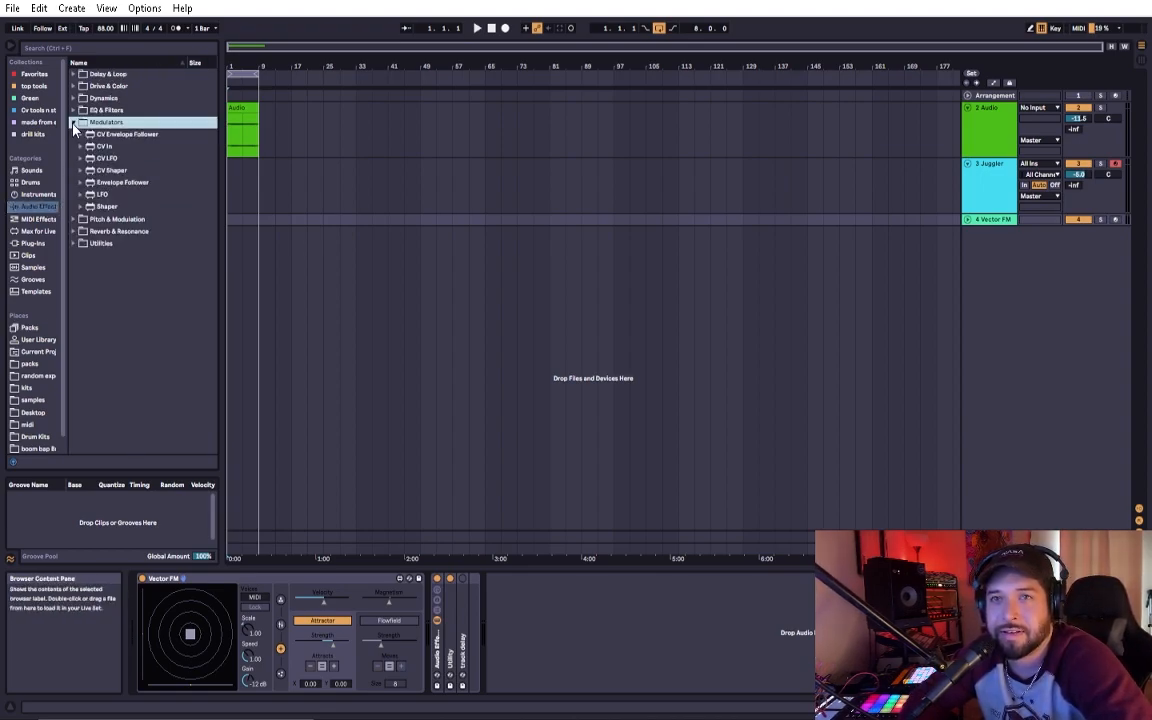
{"action": "left_click", "coordinate": [74, 134]}
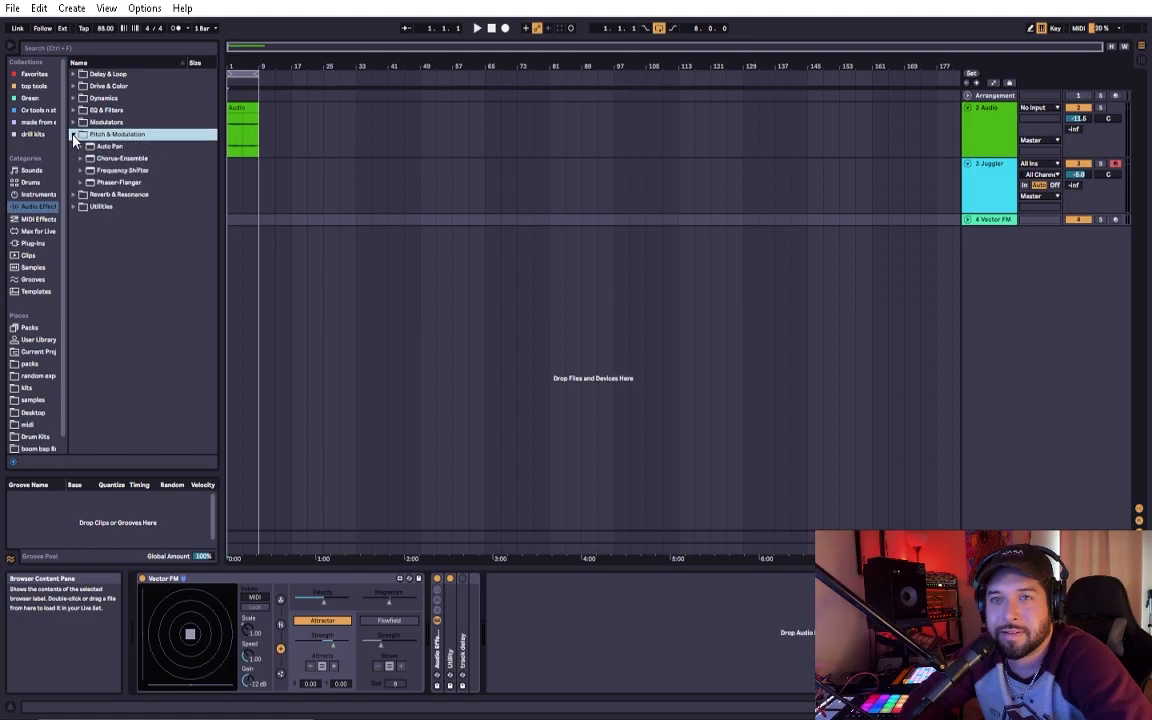
{"action": "left_click", "coordinate": [74, 136]}
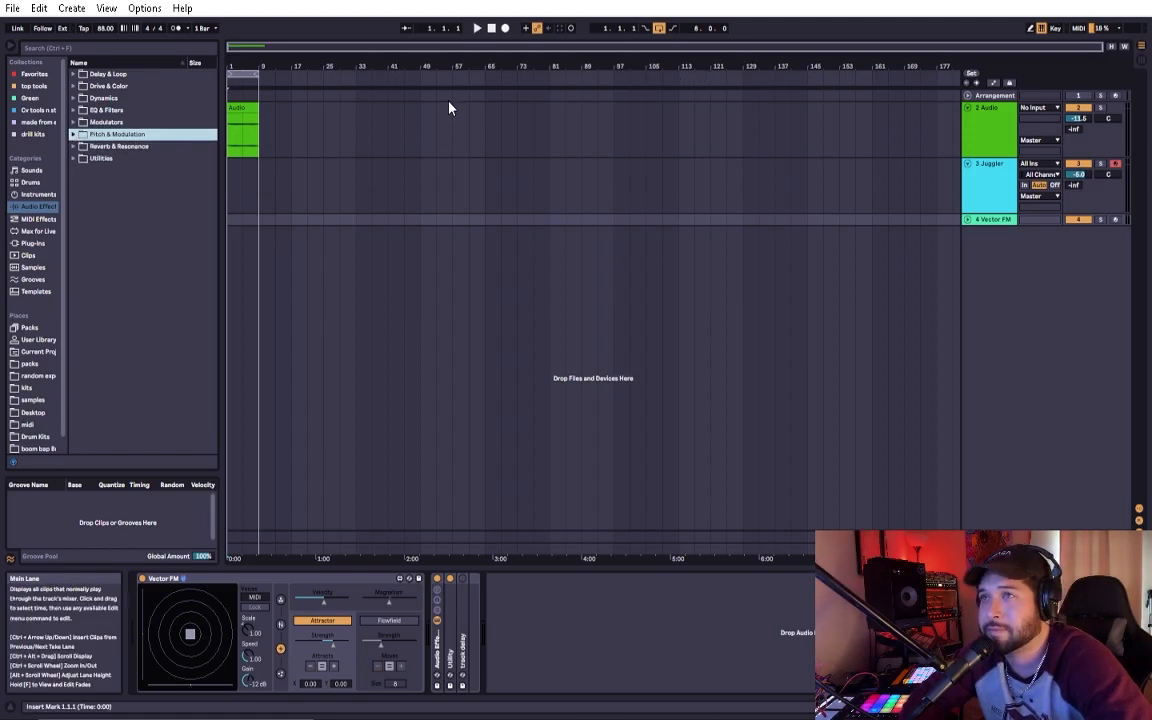